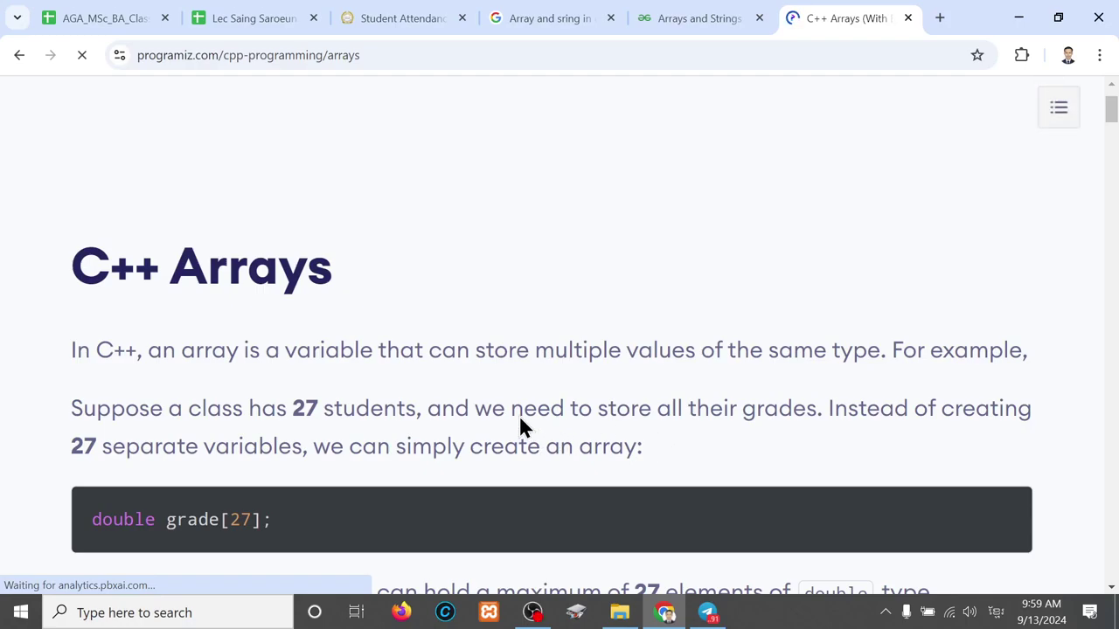
Scroll to C++ Array Declaration and highlight the dataType arrayName[arraySize] syntax and its square brackets.
scroll(521, 365, "up", 1)
scroll(522, 372, "down", 1)
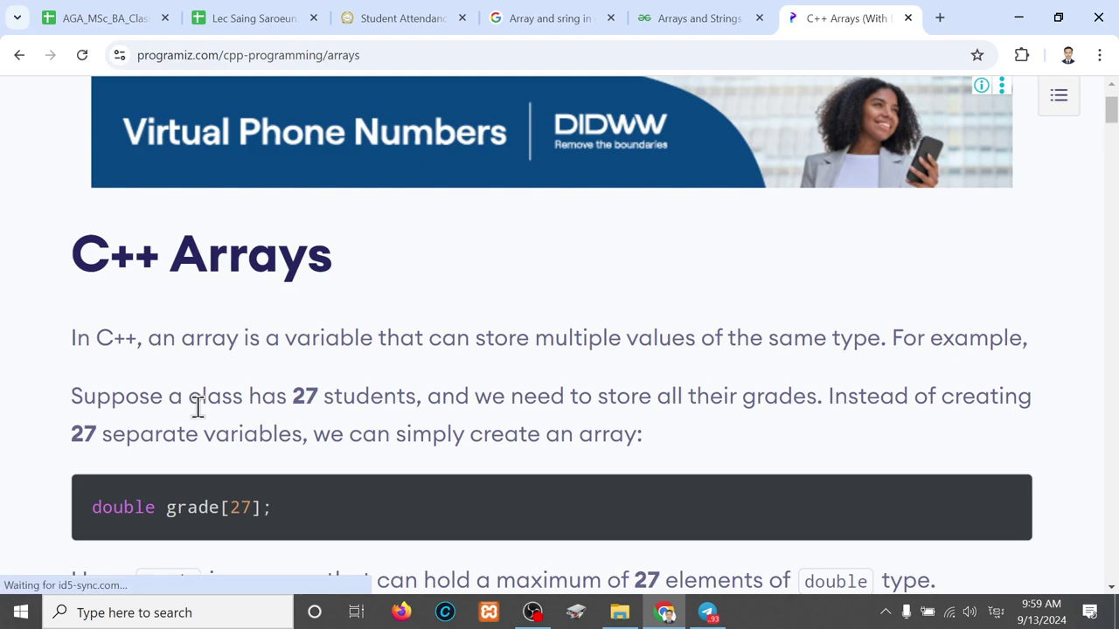
scroll(198, 406, "down", 1)
scroll(197, 407, "down", 1)
scroll(198, 406, "down", 2)
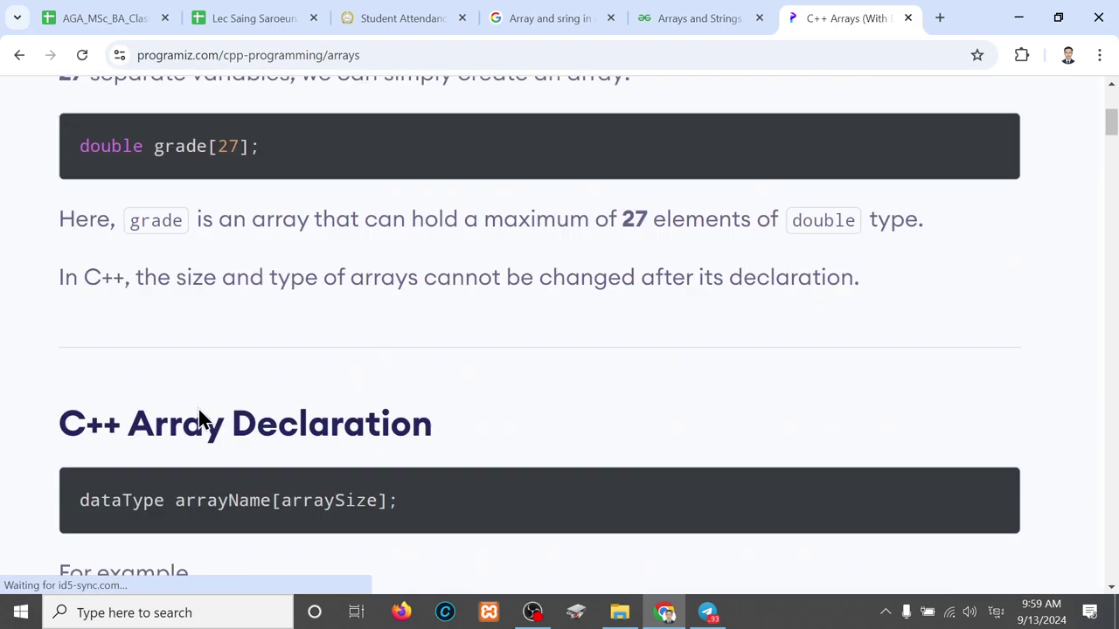
scroll(198, 407, "down", 1)
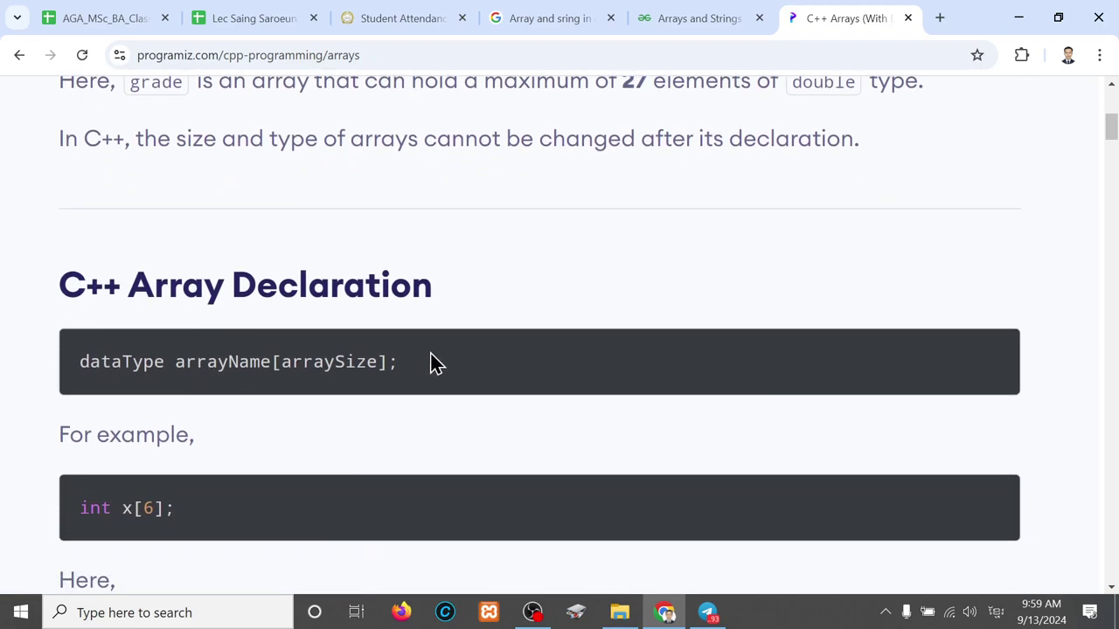
left_click_drag(421, 376, 78, 366)
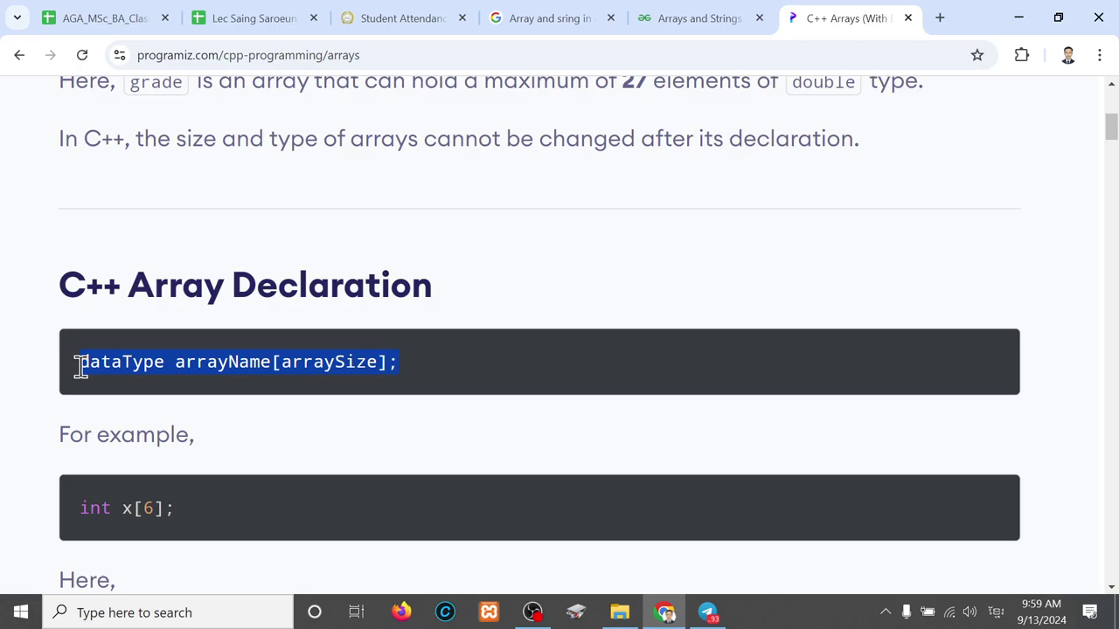
left_click(355, 382)
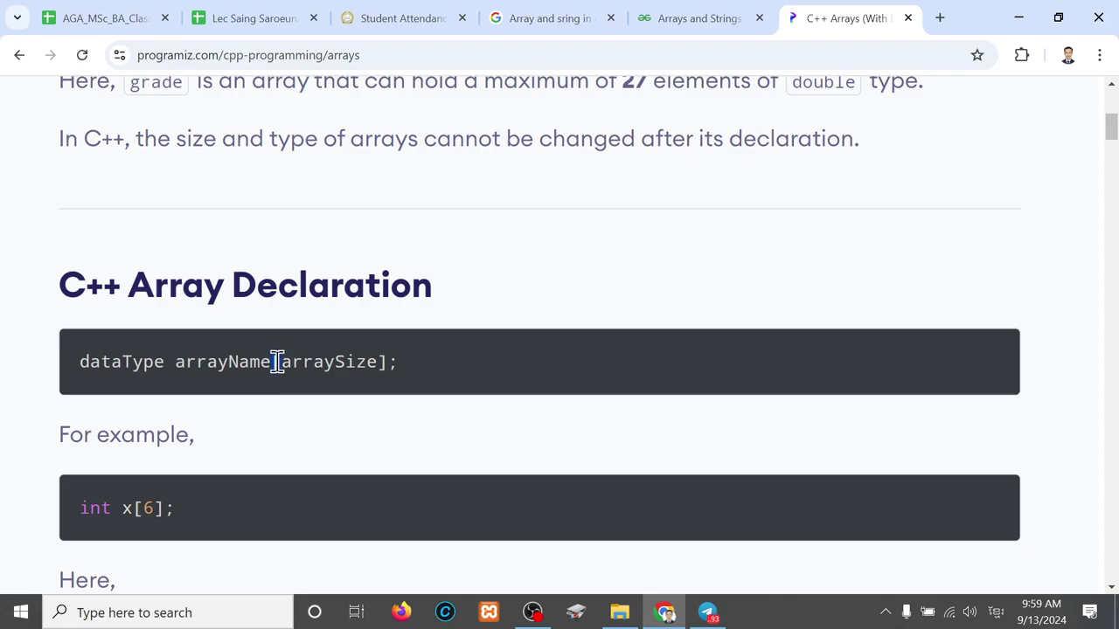
left_click_drag(273, 361, 280, 363)
left_click_drag(386, 361, 374, 361)
Highlight the array name and the [6] size in the int x[6]; example.
left_click_drag(113, 508, 163, 508)
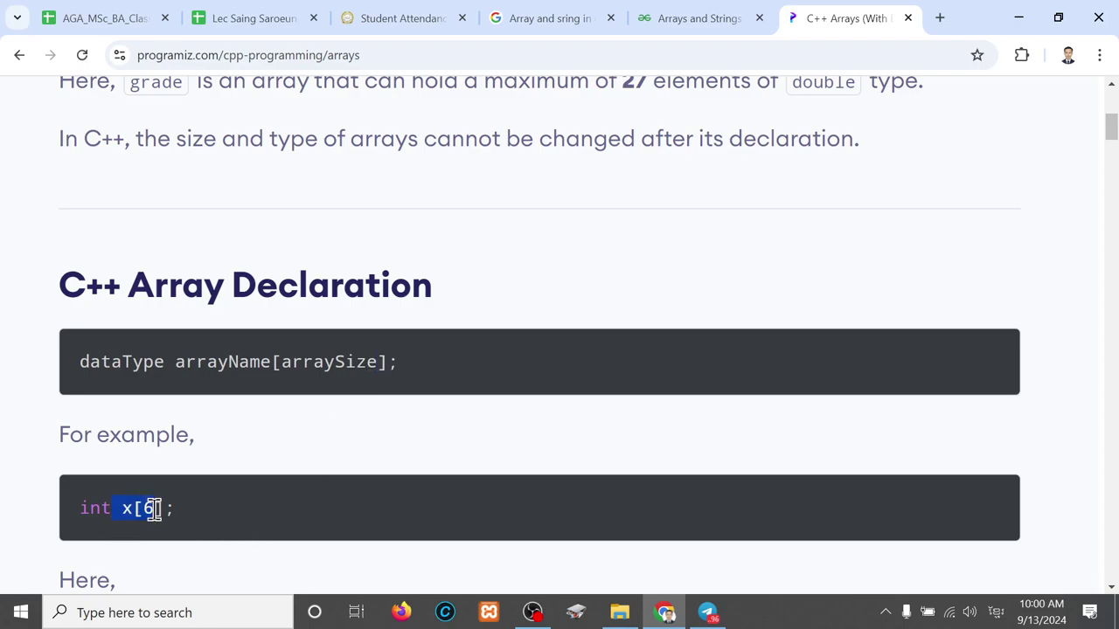
left_click(163, 508)
mouse_move(121, 508)
left_mouse_down()
mouse_move(167, 508)
mouse_move(142, 508)
left_mouse_up()
Highlight arraySize in the declaration syntax and scroll on to Access Elements in C++ Array.
scroll(134, 511, "down", 1)
scroll(135, 515, "down", 1)
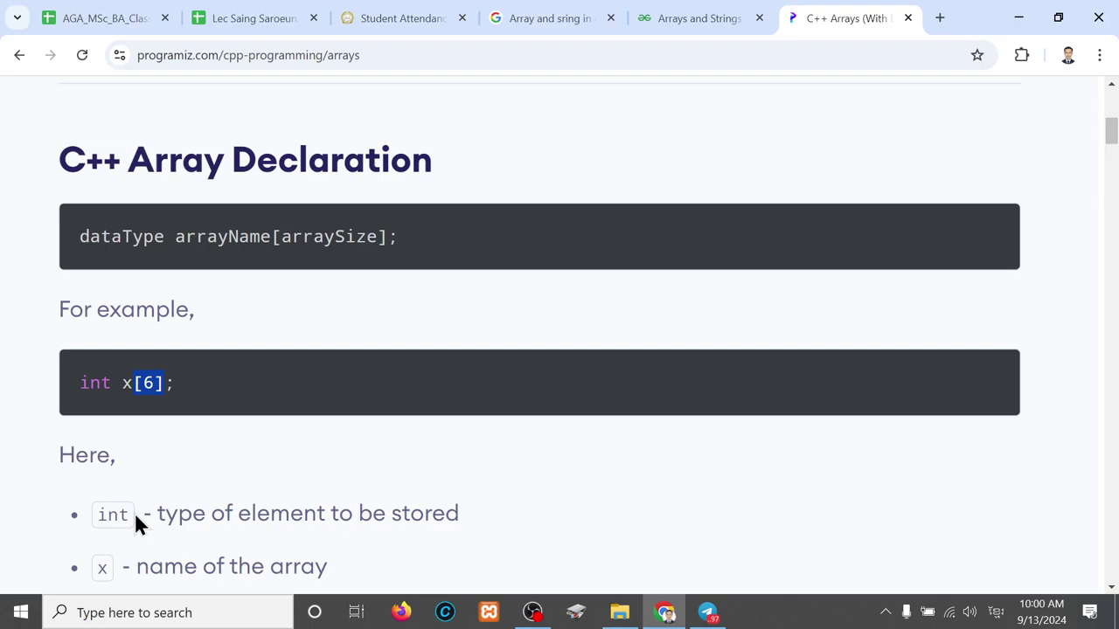
scroll(135, 520, "down", 2)
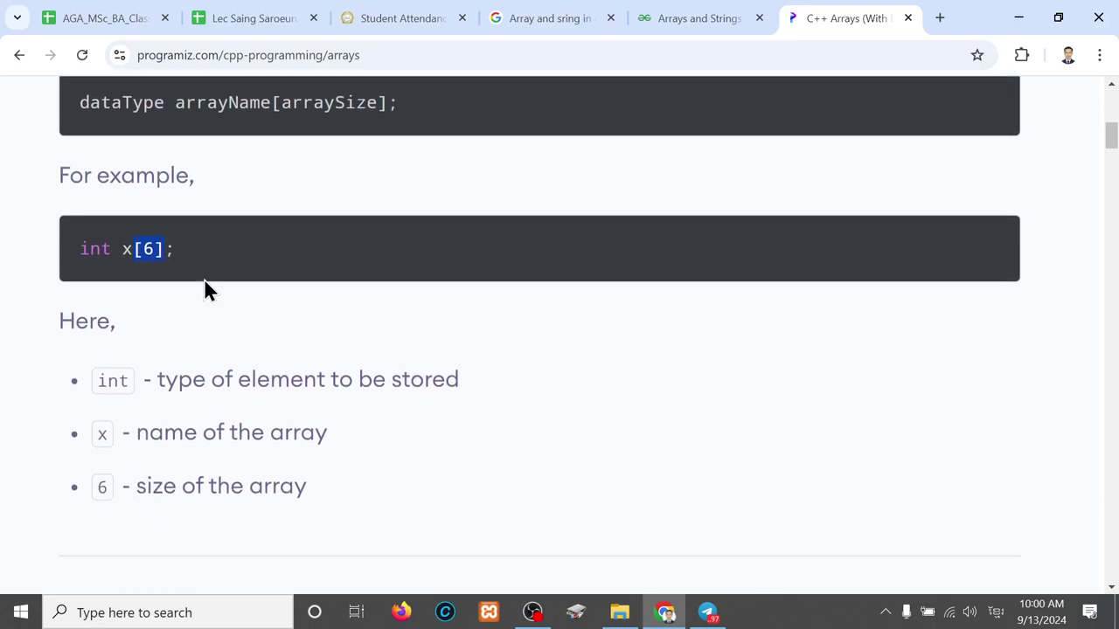
left_click_drag(280, 105, 377, 105)
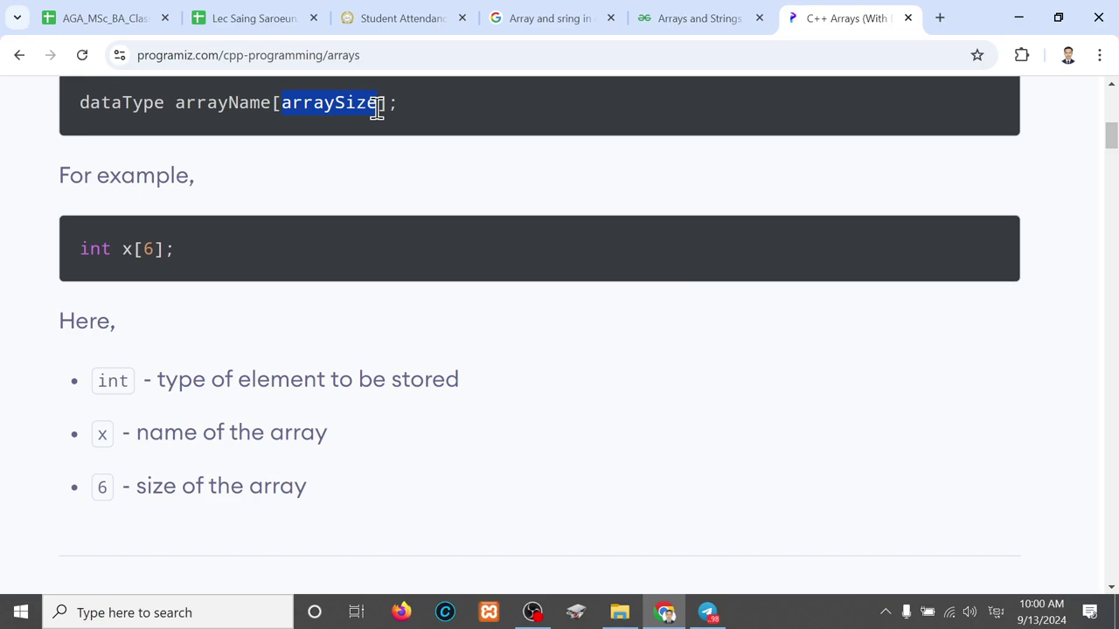
scroll(377, 108, "down", 1)
Highlight the Access Elements heading and array[index] syntax, then scroll to the x[0]–x[5] diagram.
scroll(377, 108, "down", 1)
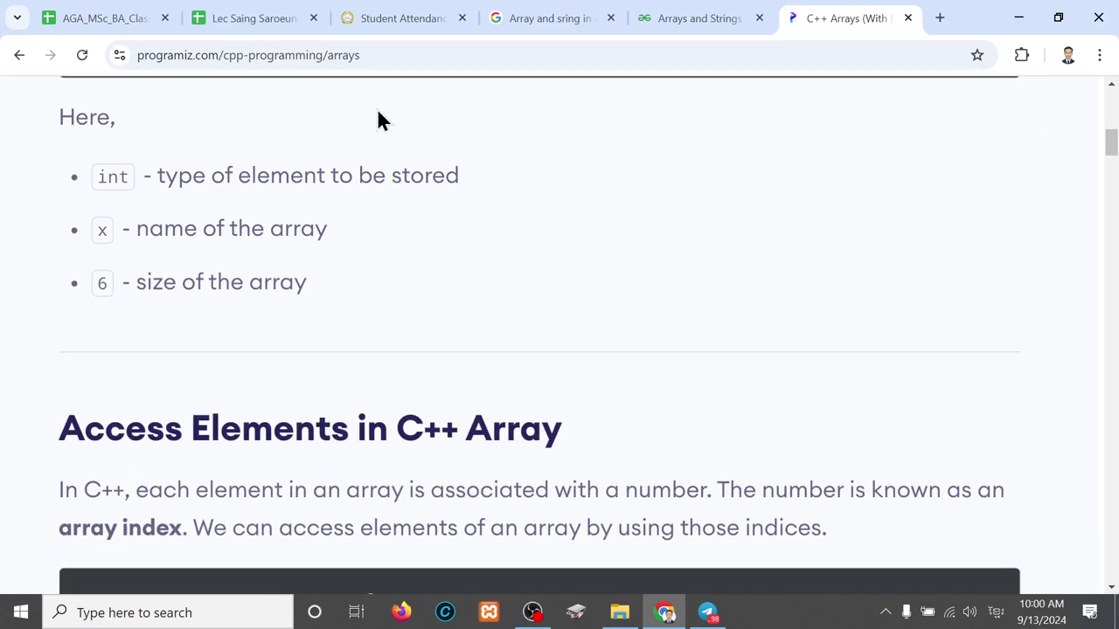
scroll(377, 109, "down", 2)
scroll(377, 117, "down", 1)
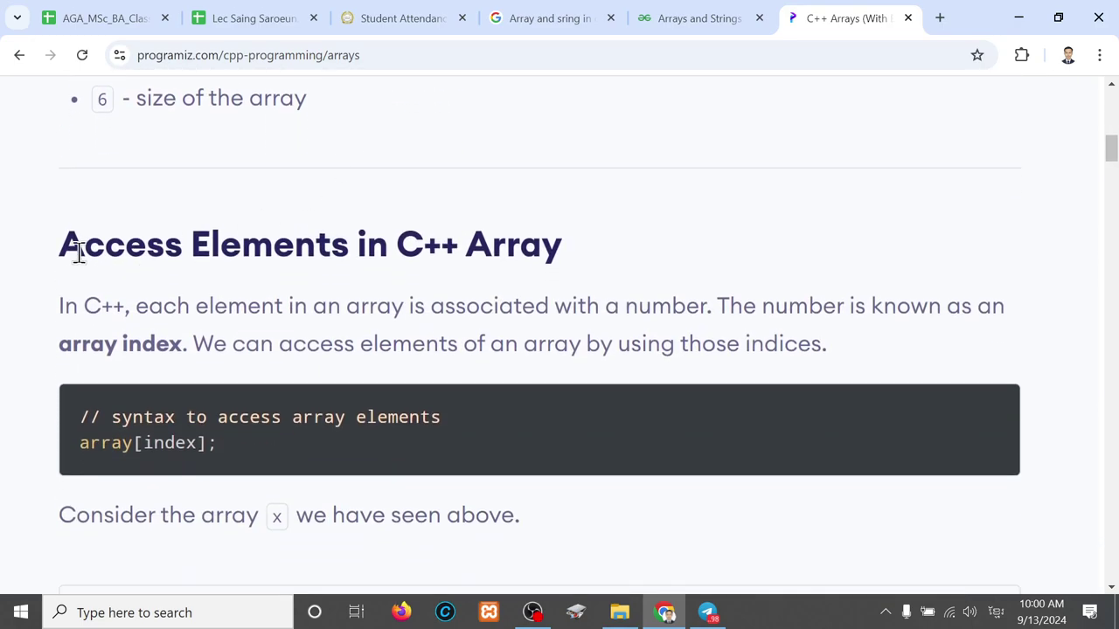
left_click_drag(57, 247, 560, 254)
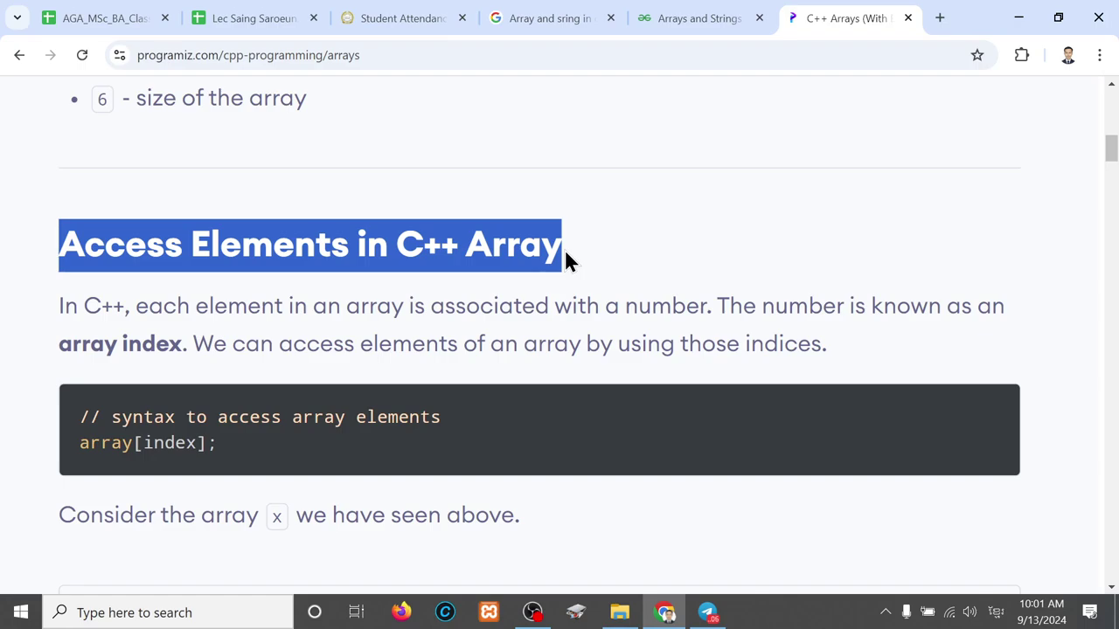
scroll(566, 251, "down", 1)
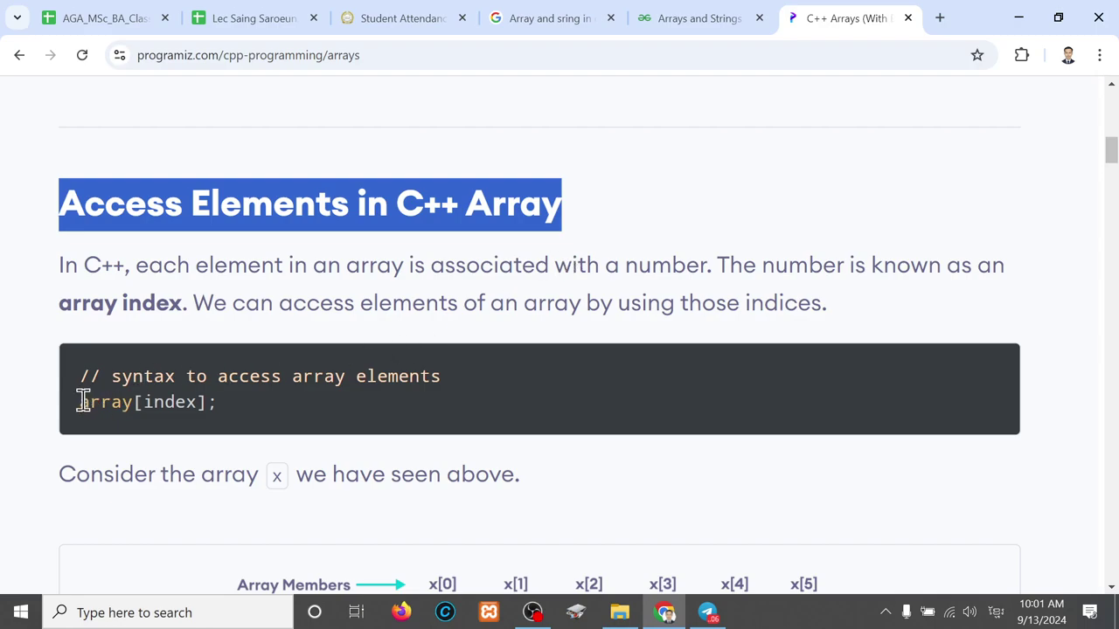
left_click_drag(81, 402, 210, 402)
scroll(207, 403, "down", 3)
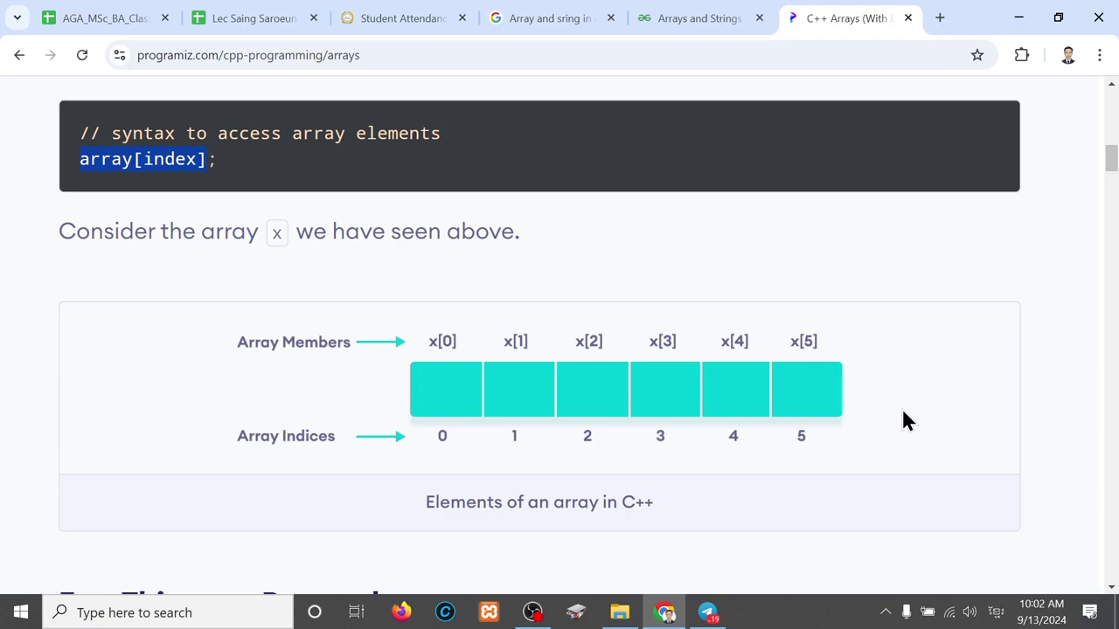
Scroll to C++ Array Initialization and highlight int x[6] and the values {19, 10, 8, 17, 9, 15}.
scroll(903, 413, "down", 2)
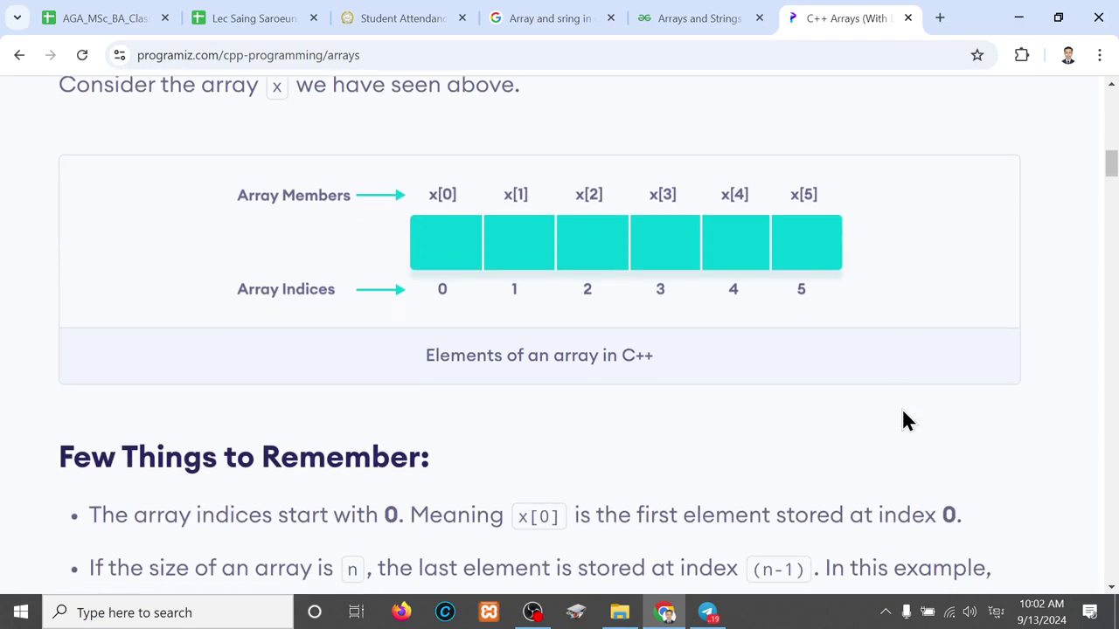
scroll(903, 412, "down", 2)
scroll(903, 413, "down", 1)
scroll(903, 413, "down", 1)
scroll(903, 413, "down", 1)
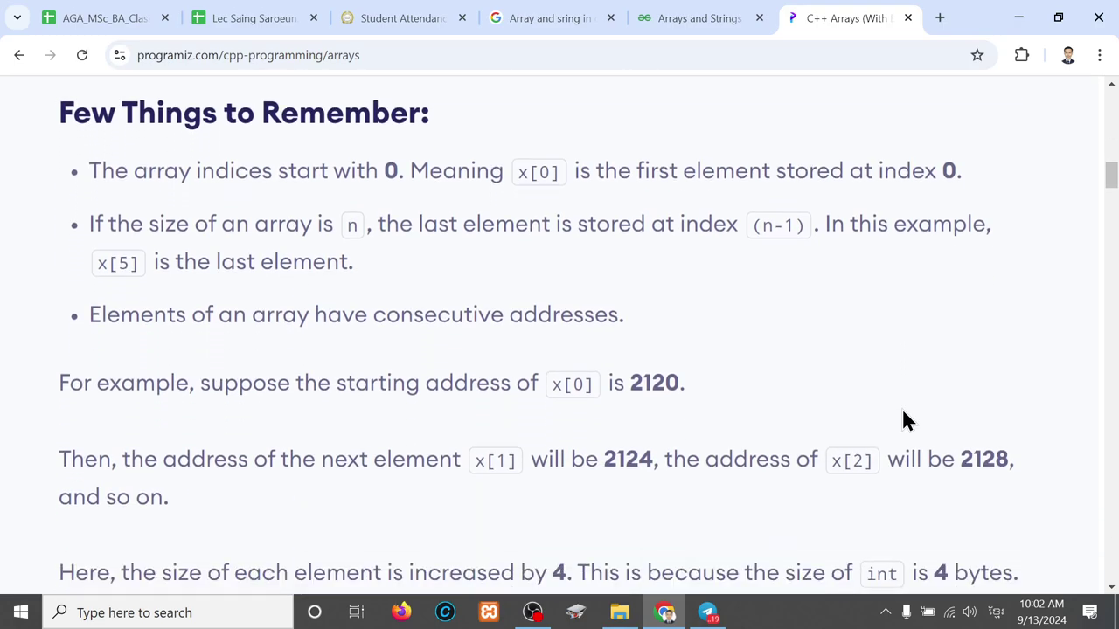
scroll(903, 413, "down", 1)
scroll(903, 412, "down", 2)
scroll(903, 412, "down", 2)
scroll(903, 413, "down", 1)
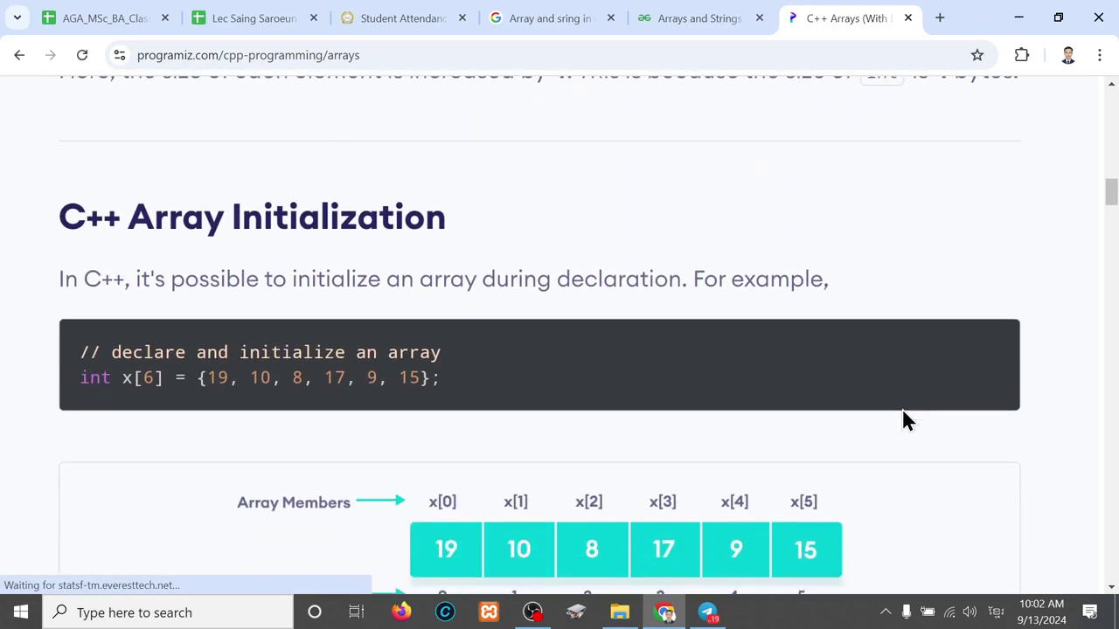
scroll(124, 407, "down", 1)
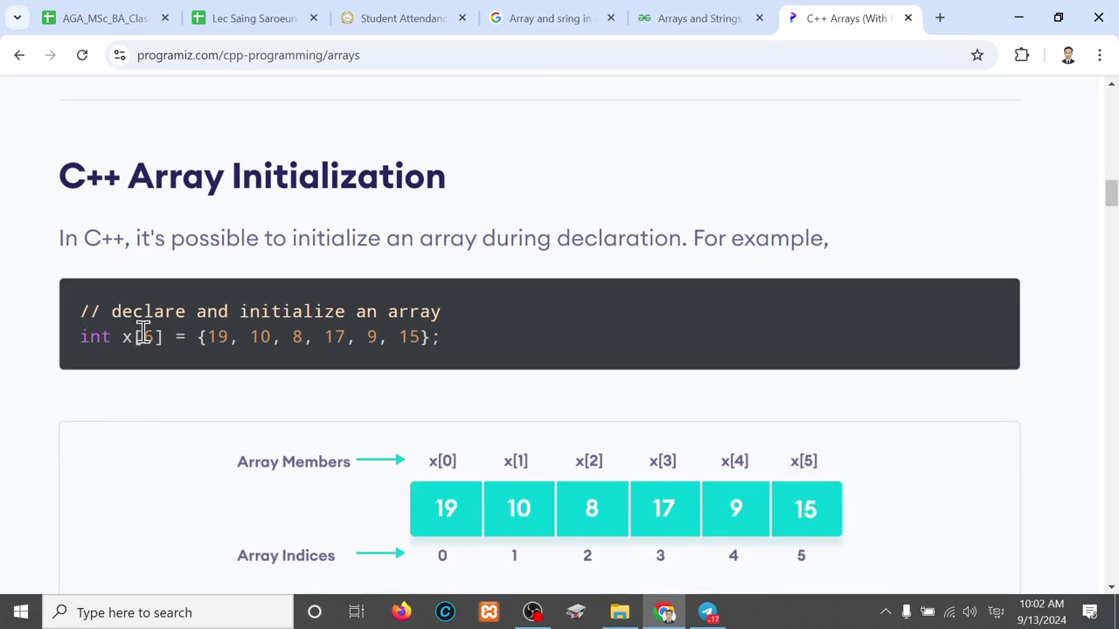
left_click_drag(165, 337, 80, 338)
left_click_drag(197, 337, 439, 337)
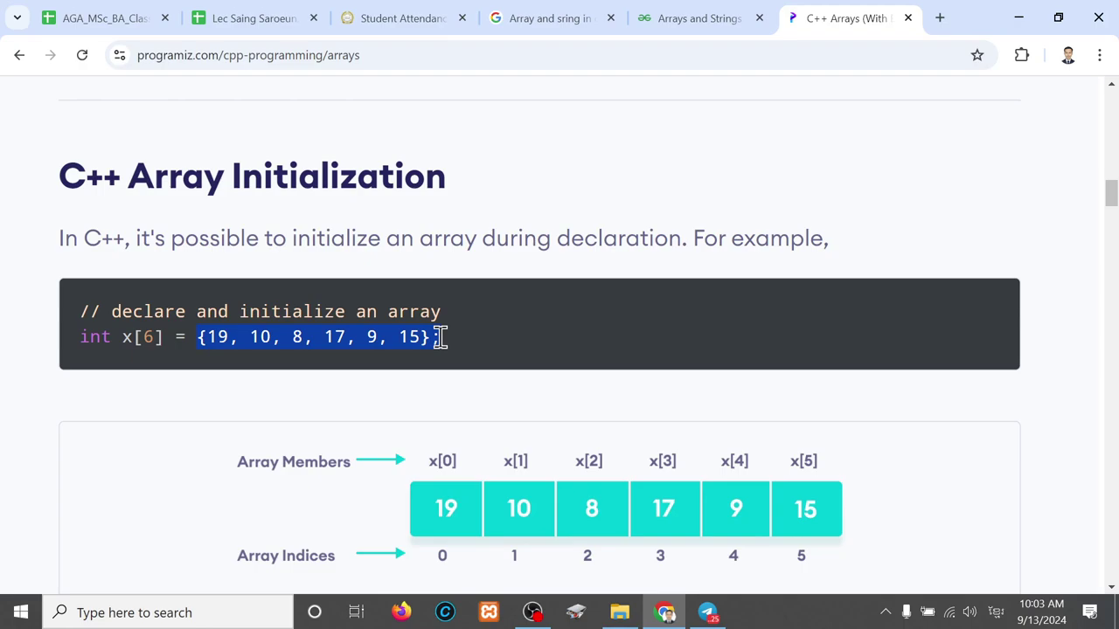
double_click(210, 332)
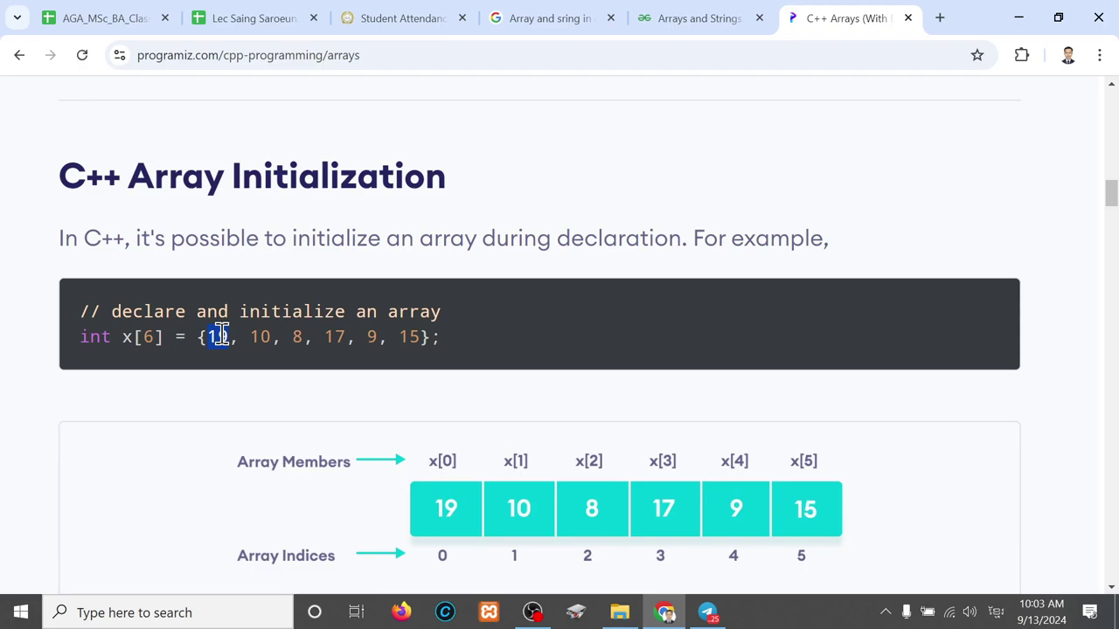
double_click(259, 334)
Search Windows for NOTE, switching the keyboard from Khmer to English.
left_click(24, 617)
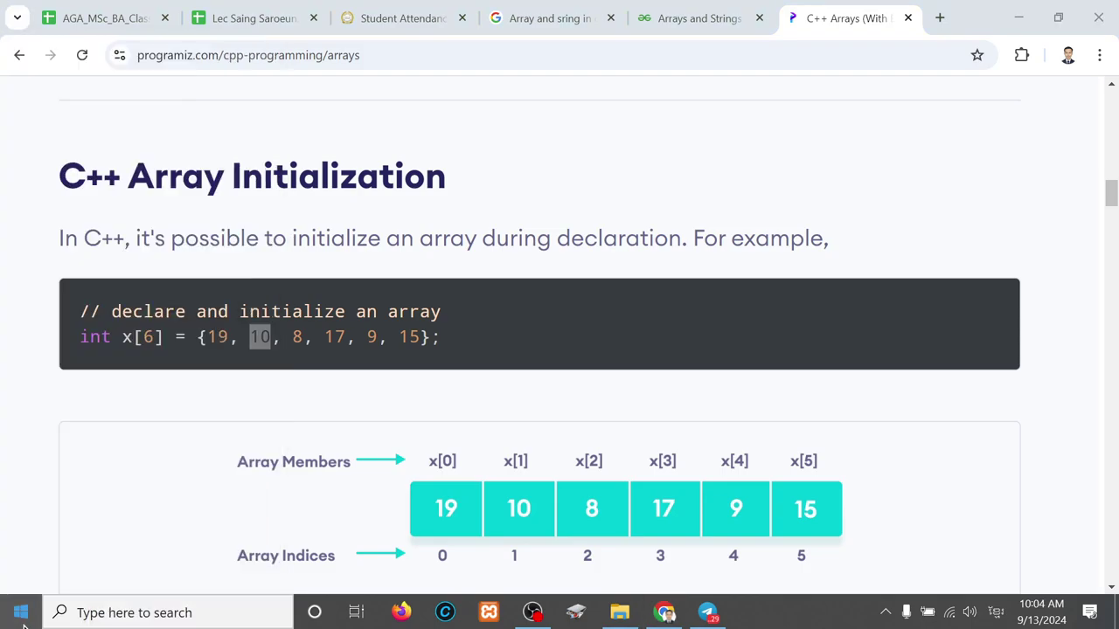
type("នោត")
key("BackSpace")
key("BackSpace")
key("BackSpace")
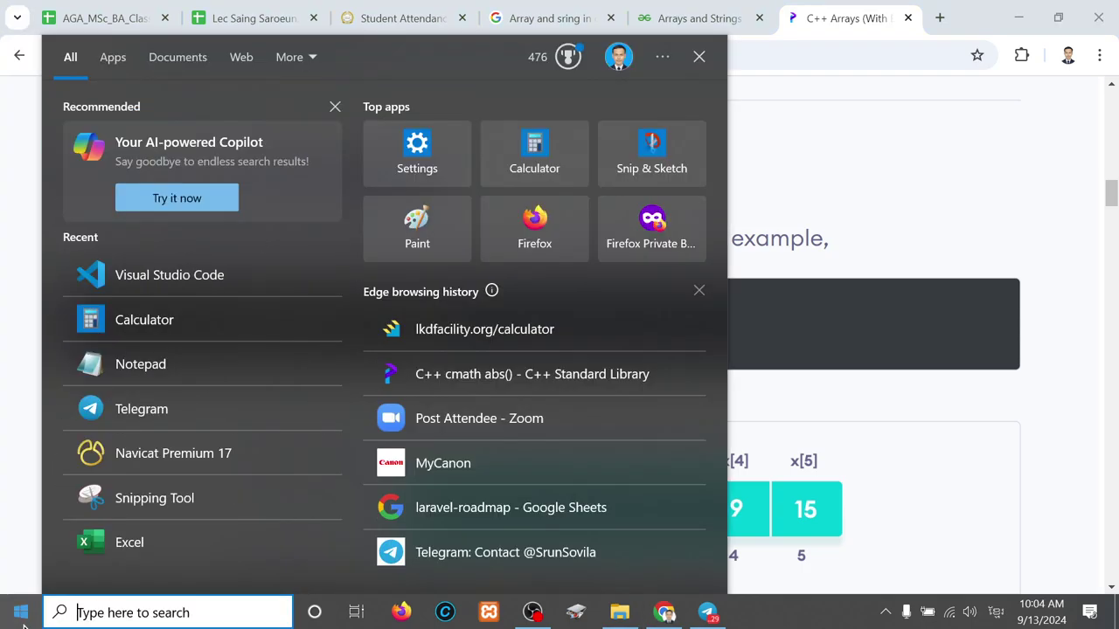
key("alt+shift")
type("NOTE")
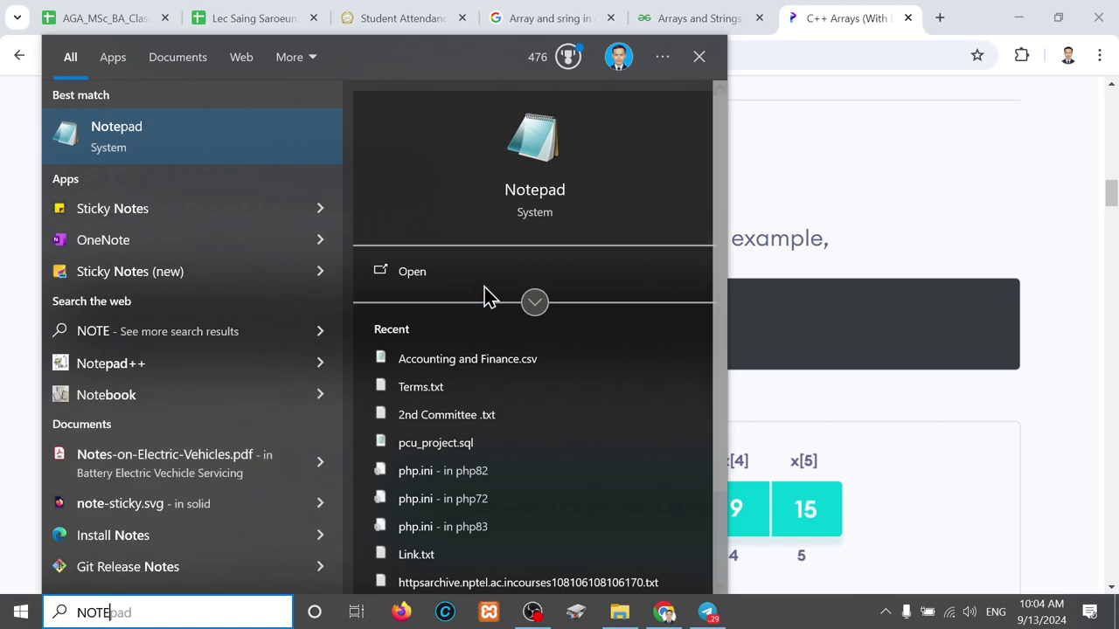
Open Notepad, place it beside the tutorial and zoom its text in twice.
left_click(557, 181)
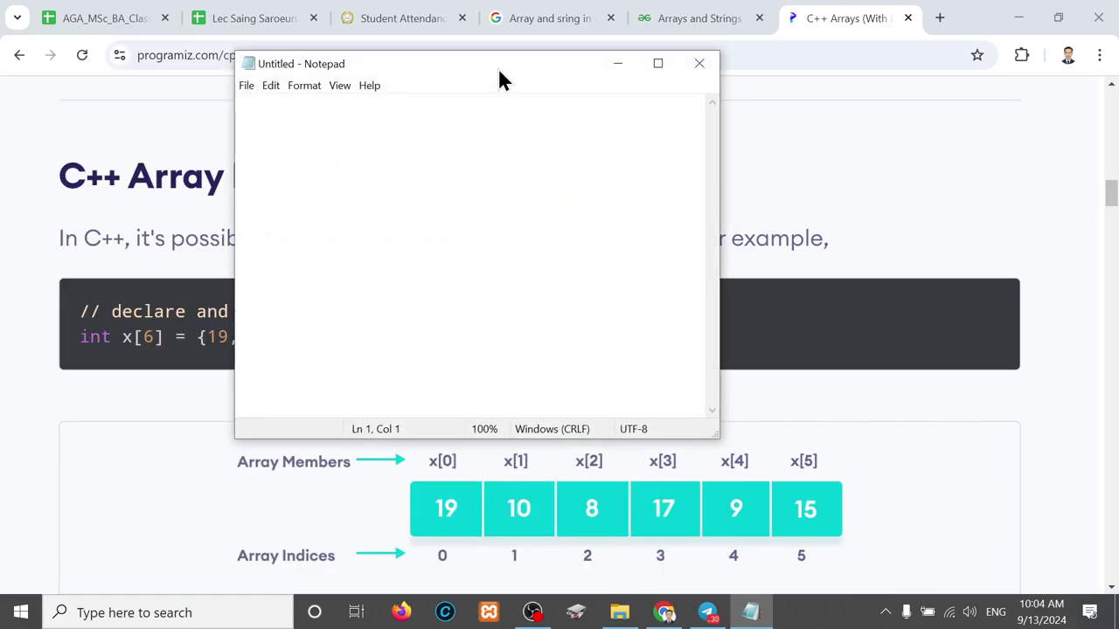
left_click_drag(499, 70, 856, 272)
key("ctrl+plus")
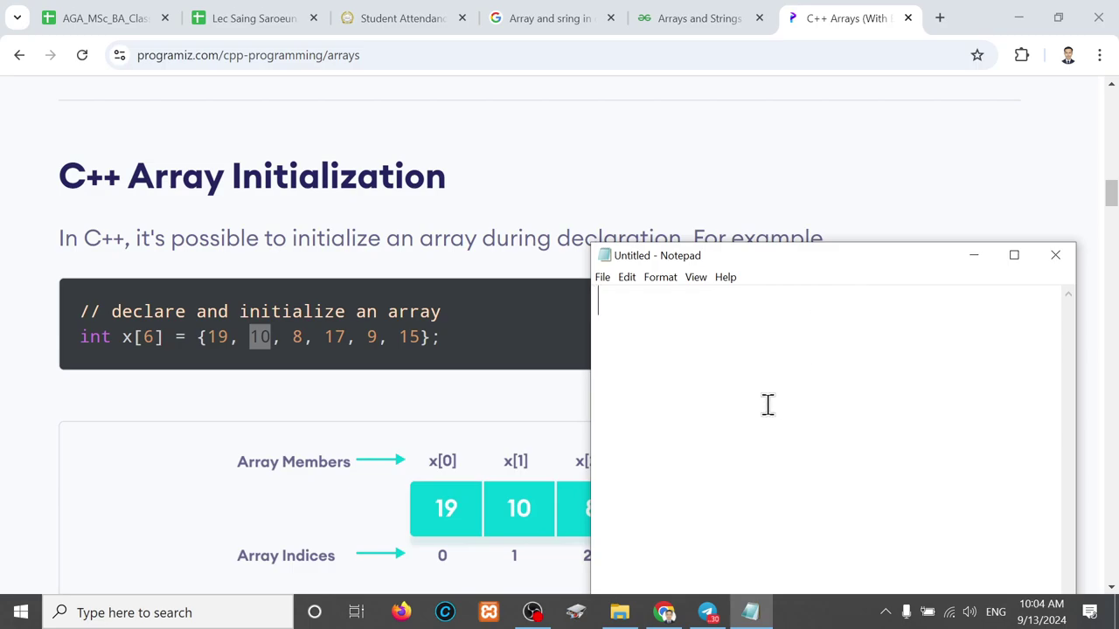
key("ctrl+plus")
key("ctrl+plus")
left_click(740, 439)
Copy the line int x[6] = {19, 10, 8, 17, 9, 15}; from Programiz into Notepad.
left_click(452, 344)
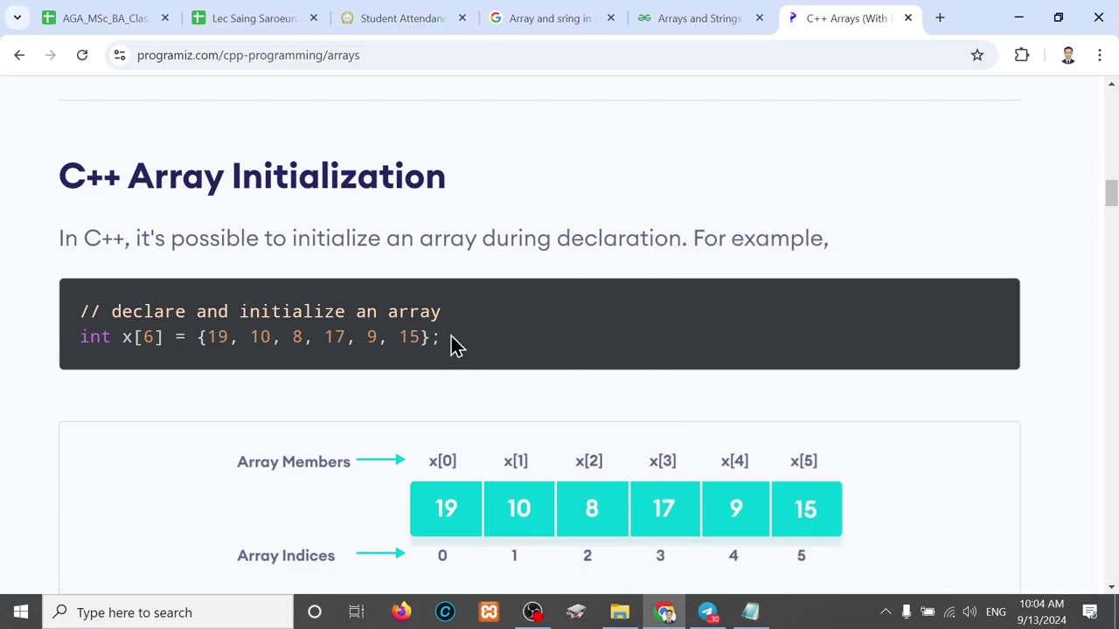
mouse_move(444, 350)
left_mouse_down()
mouse_move(0, 368)
mouse_move(83, 336)
left_mouse_up()
key("ctrl+c")
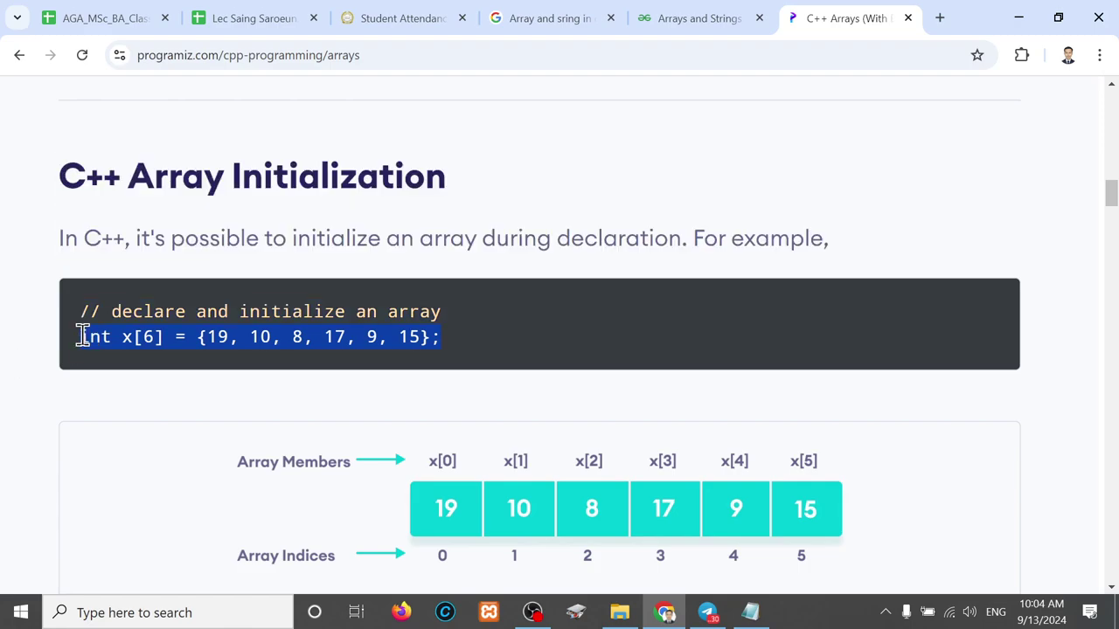
left_click(750, 612)
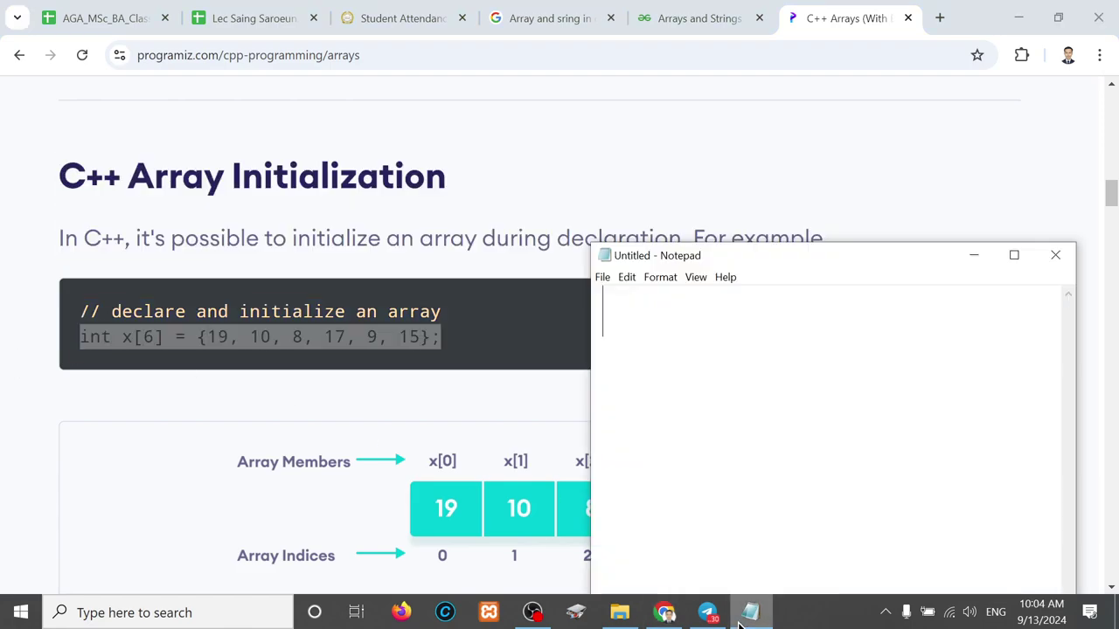
key("ctrl+v")
Zoom Notepad out until int x[6] = {19, 10, 8, 17, 9, 15}; fits on one line.
scroll(760, 376, "down", 2)
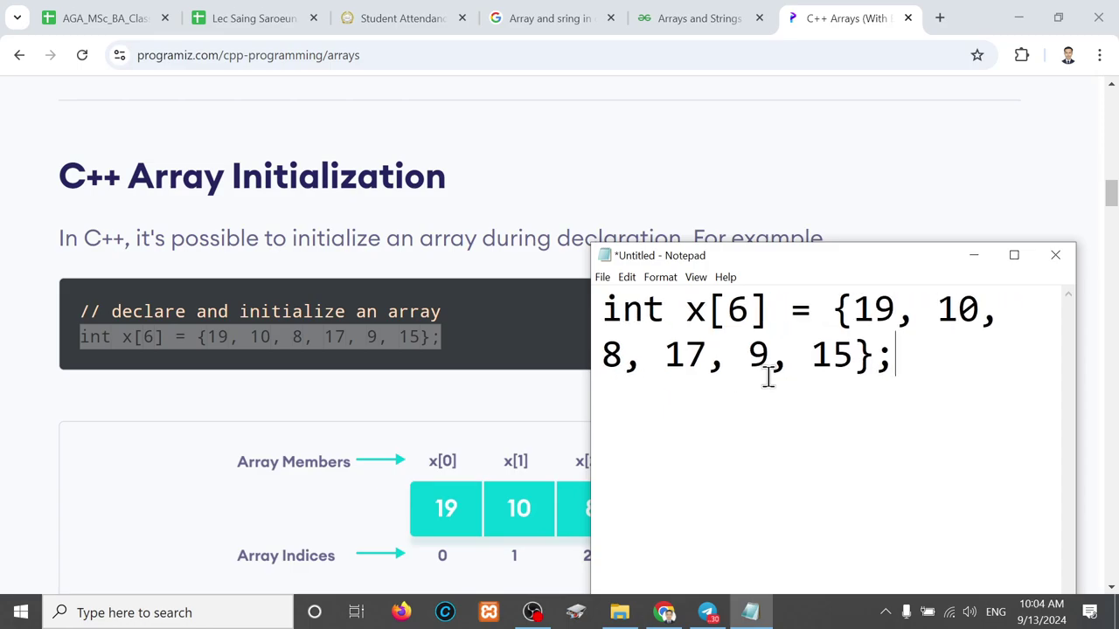
scroll(767, 378, "down", 2)
scroll(768, 378, "down", 3)
scroll(768, 377, "down", 2)
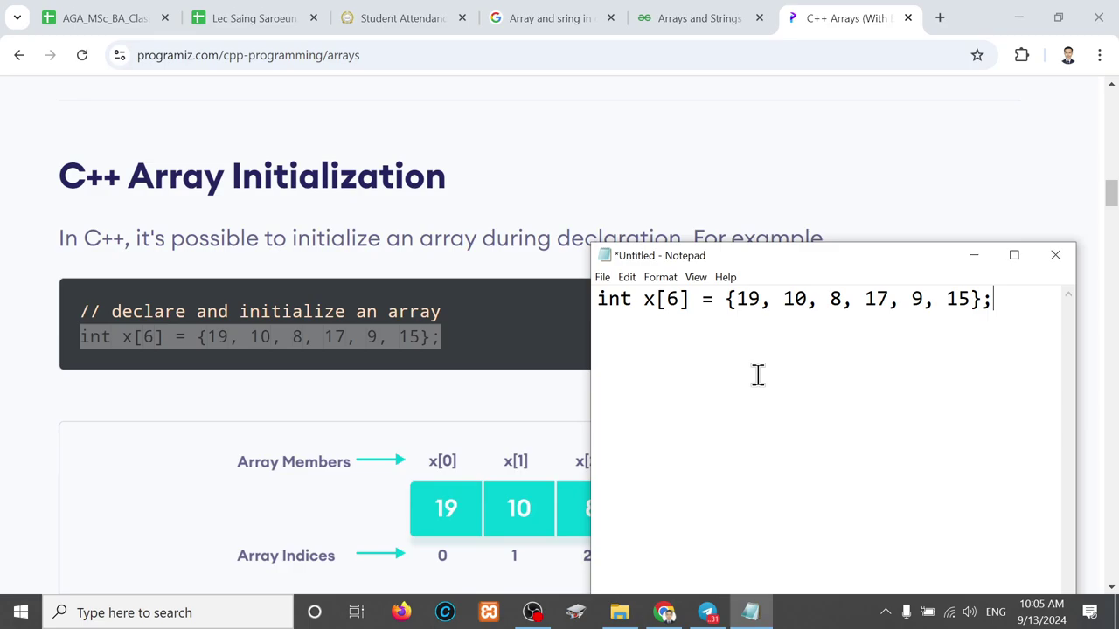
Add lines X[0] = 19 and X[1] =10 below the declaration, then go back to fix spacing.
left_click(695, 368)
left_click(1011, 300)
key("Return")
type("X[")
type("0] ")
type("= 1")
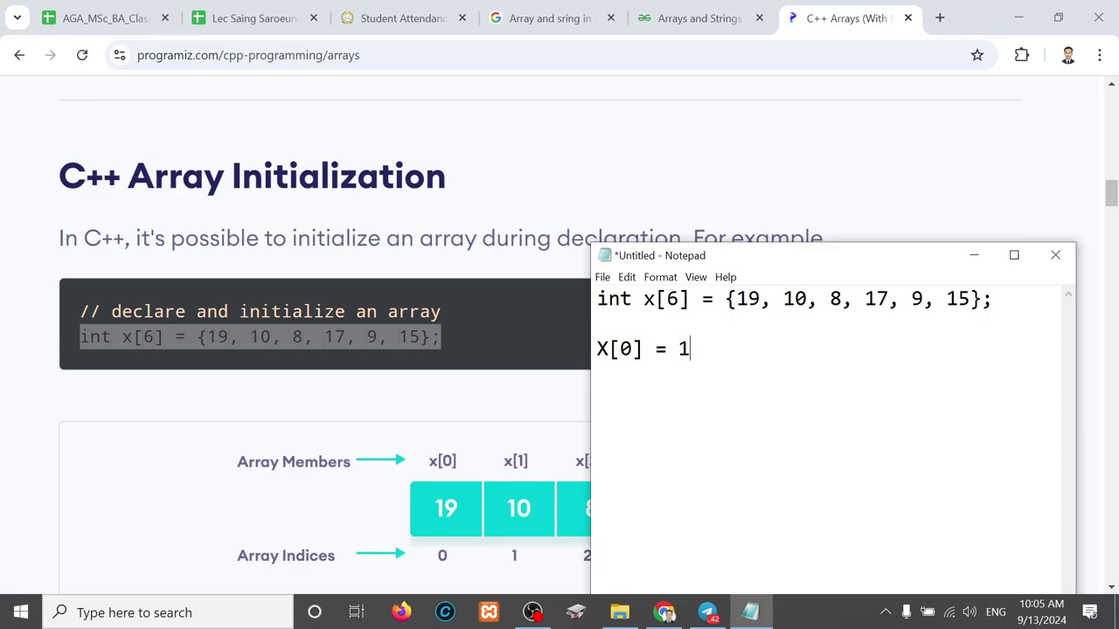
type("9")
key("Return")
type("X")
type("[1]")
type(" =")
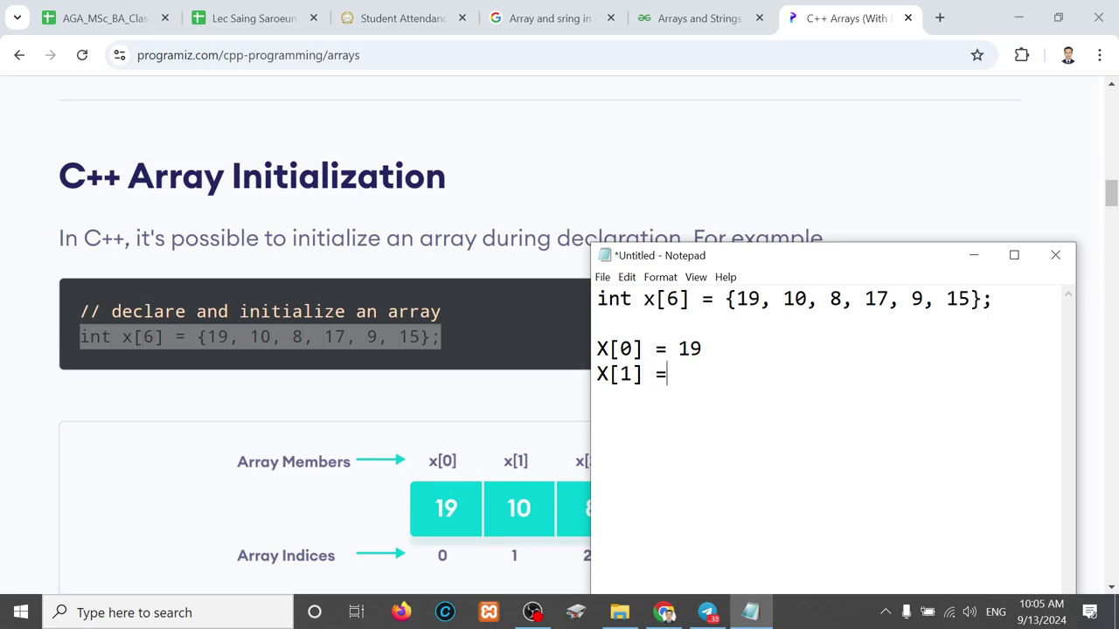
type("10")
key("Left")
key("Left")
Change the X[1] index to 3 and then 2, pointing out 17, and select both X lines.
left_click(639, 373)
key("BackSpace")
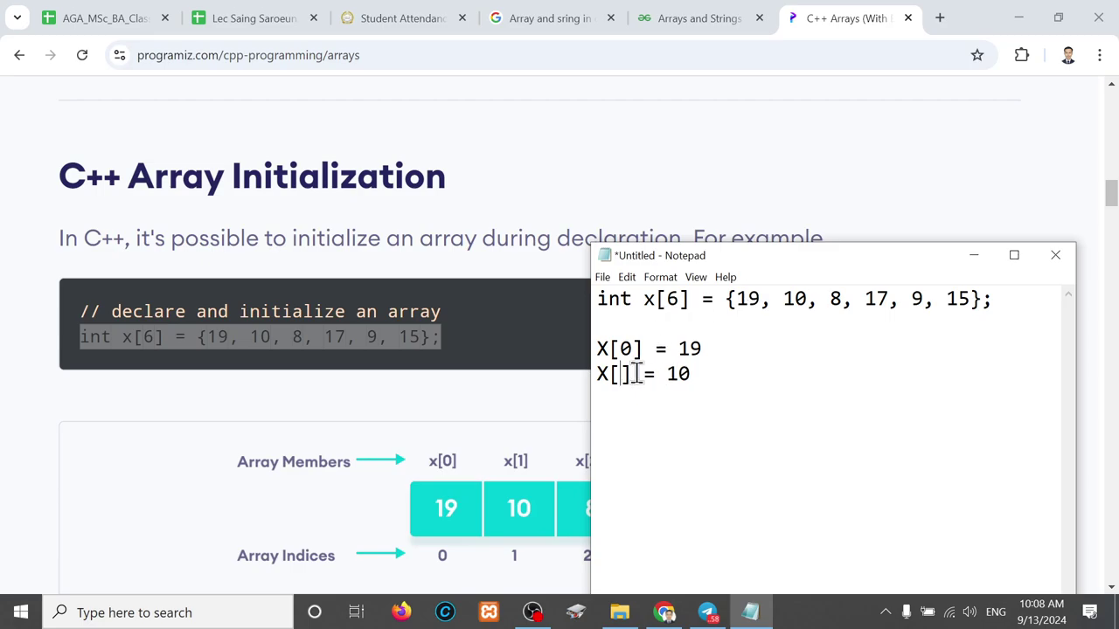
type("3")
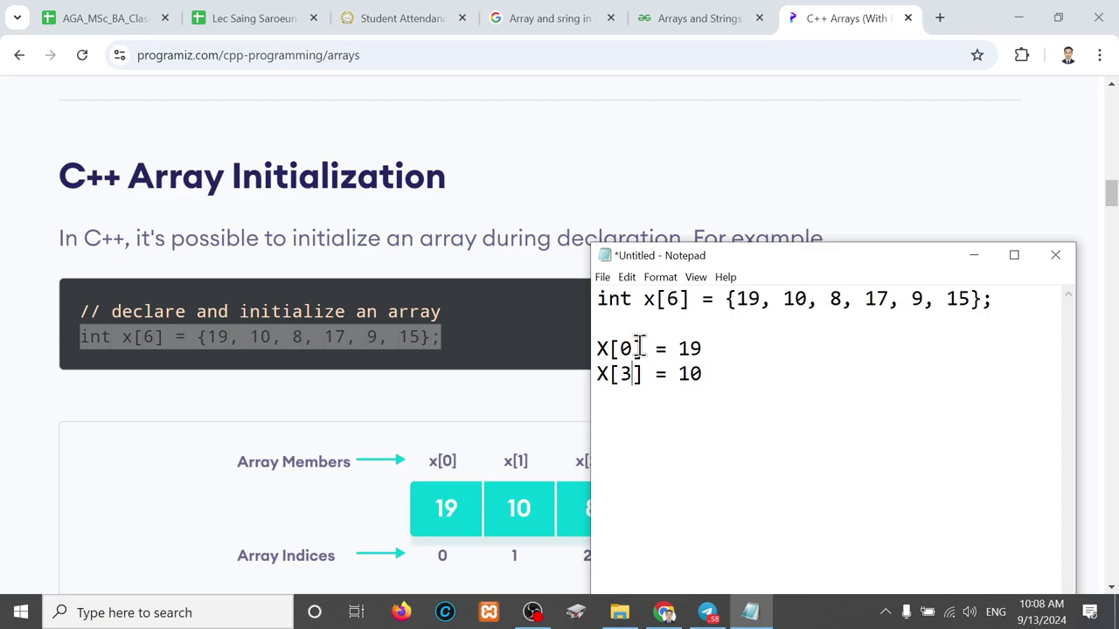
double_click(877, 299)
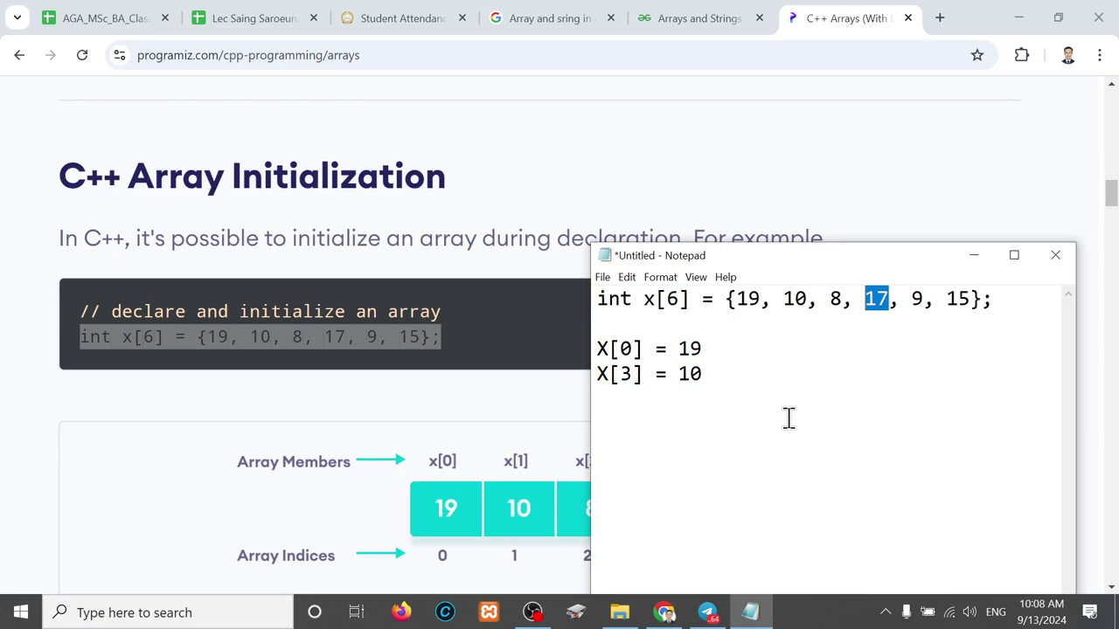
left_click(633, 374)
key("BackSpace")
type("2")
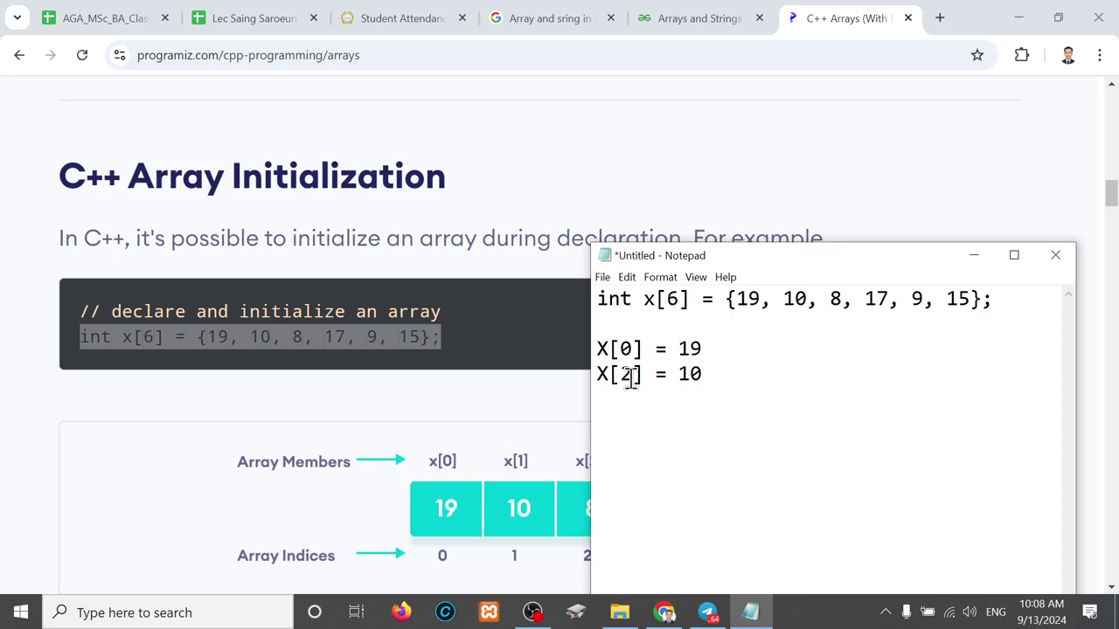
left_click_drag(735, 378, 595, 349)
Delete the old X lines, write X[4], and start a new X[] line below it.
key("BackSpace")
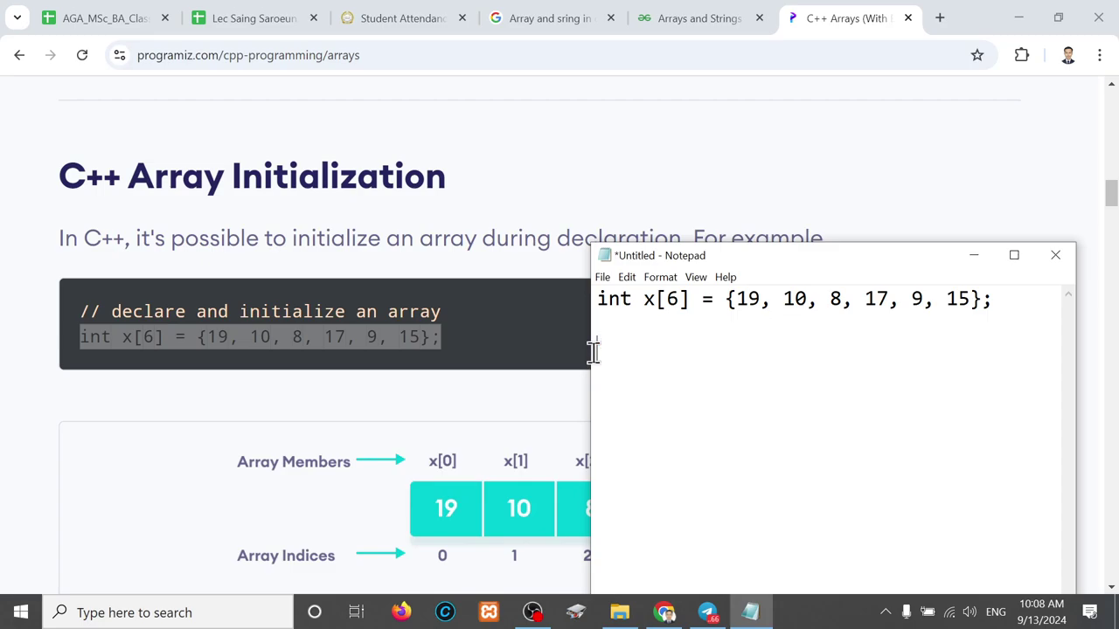
type("X[")
type("]")
key("Left")
type("4")
key("Right")
key("Return")
type("X")
type("[]")
key("Left")
Fill the empty brackets with 4 so the second line reads X[4].
type("4")
Replace the two X[4] lines with a single X[] = 10 line.
left_click_drag(661, 374, 595, 349)
key("Delete")
type("[]")
left_click(597, 349)
type("X")
key("Right")
key("Right")
type("= ")
type("10")
Fill in the index to read X[1] = 10 and start a new line x[] =.
left_click(621, 349)
type("1")
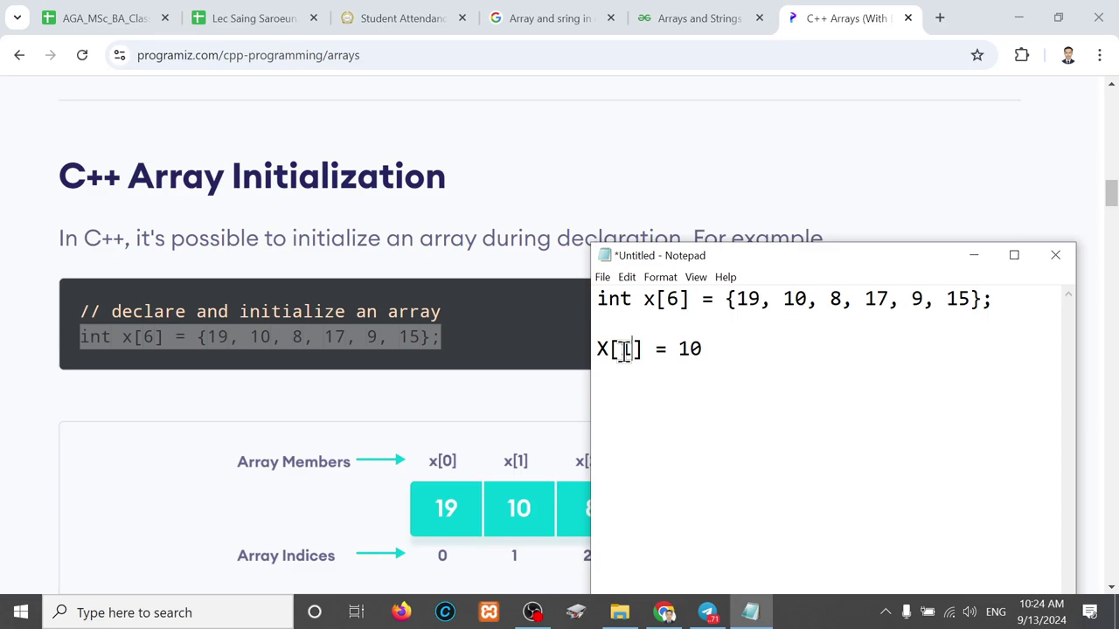
left_click(706, 357)
key("Return")
type("x[")
type("] =")
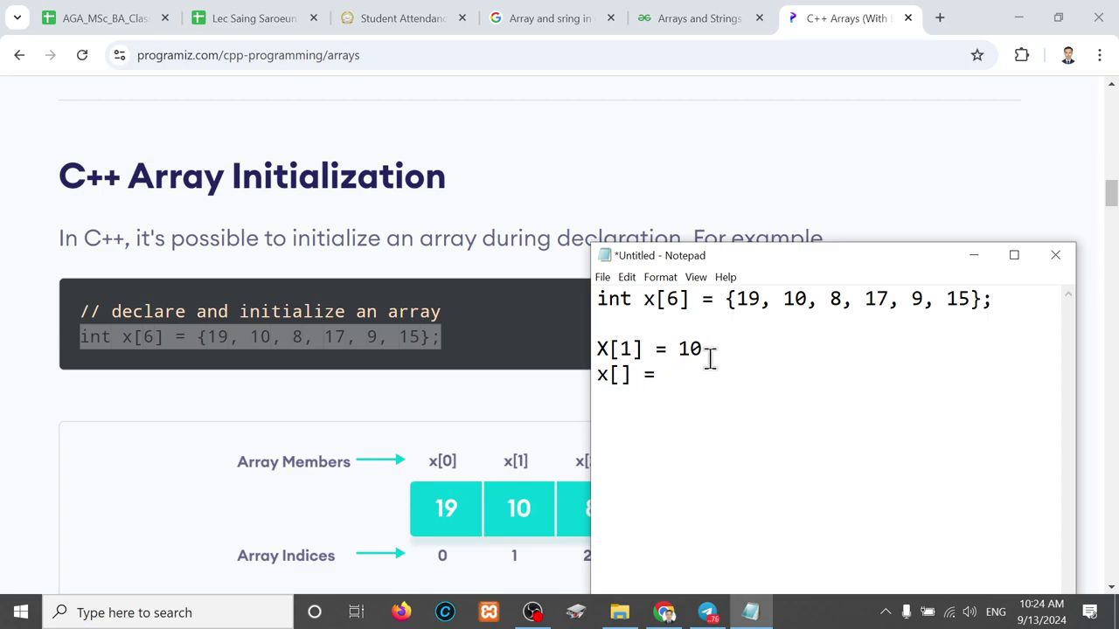
Complete the line as x[5] = 15 and highlight the last initializer value 15.
key("ctrl")
key("Left")
key("Left")
key("Left")
type("5")
key("Right")
key("Right")
key("Right")
key("Right")
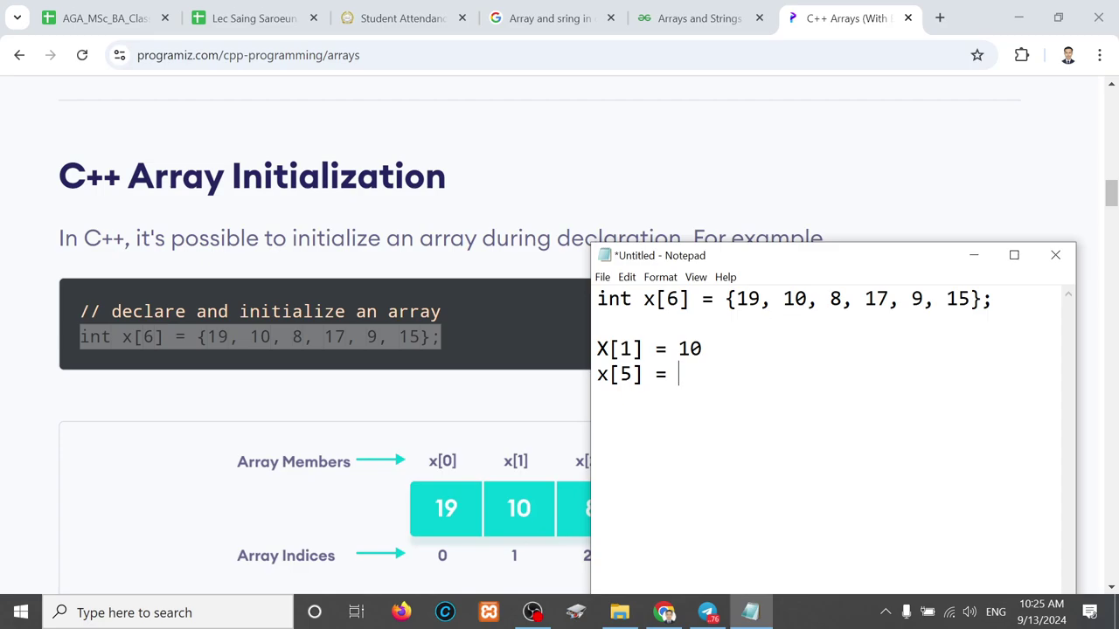
type("15")
left_click_drag(737, 299, 970, 299)
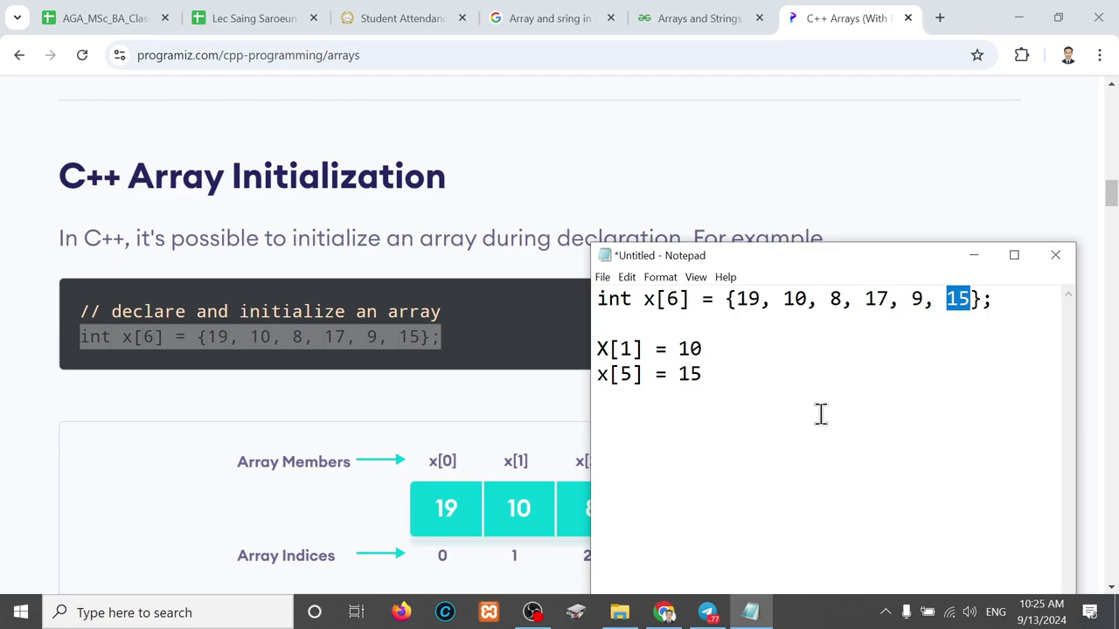
Add another note line reading x[5] = 15.
left_click(734, 387)
key("Return")
type("x")
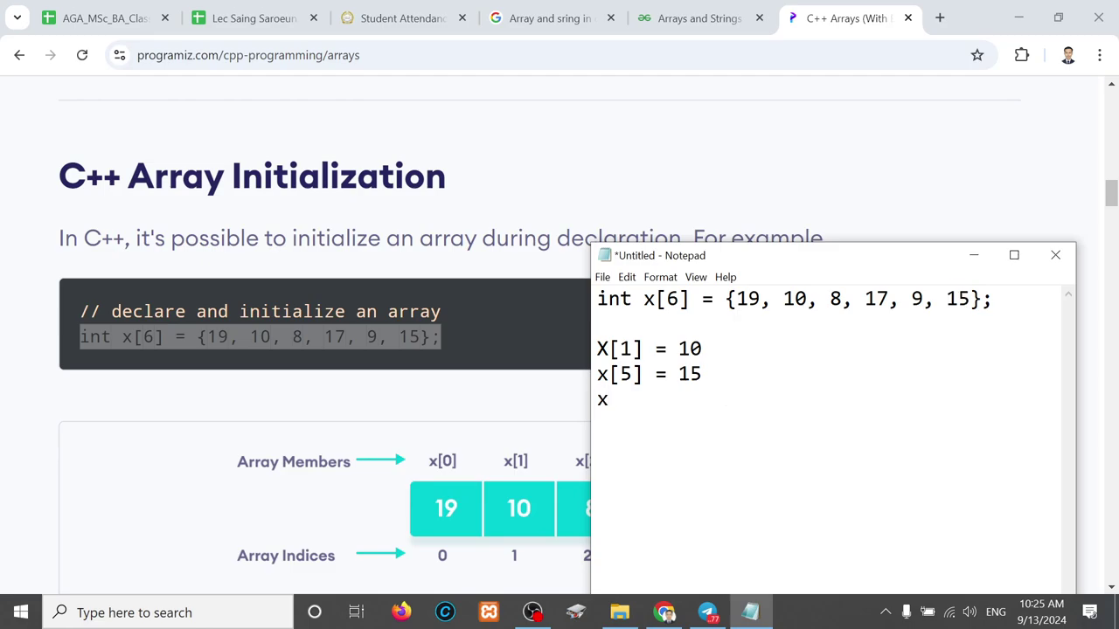
type("[]")
type(" = ")
type("15")
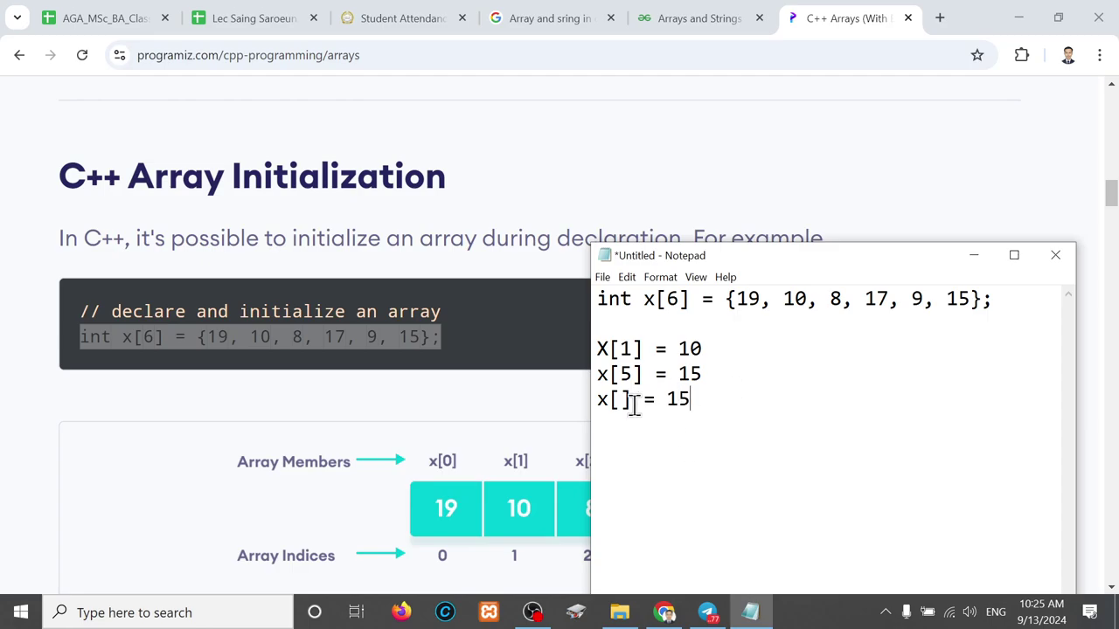
left_click(620, 400)
type("5")
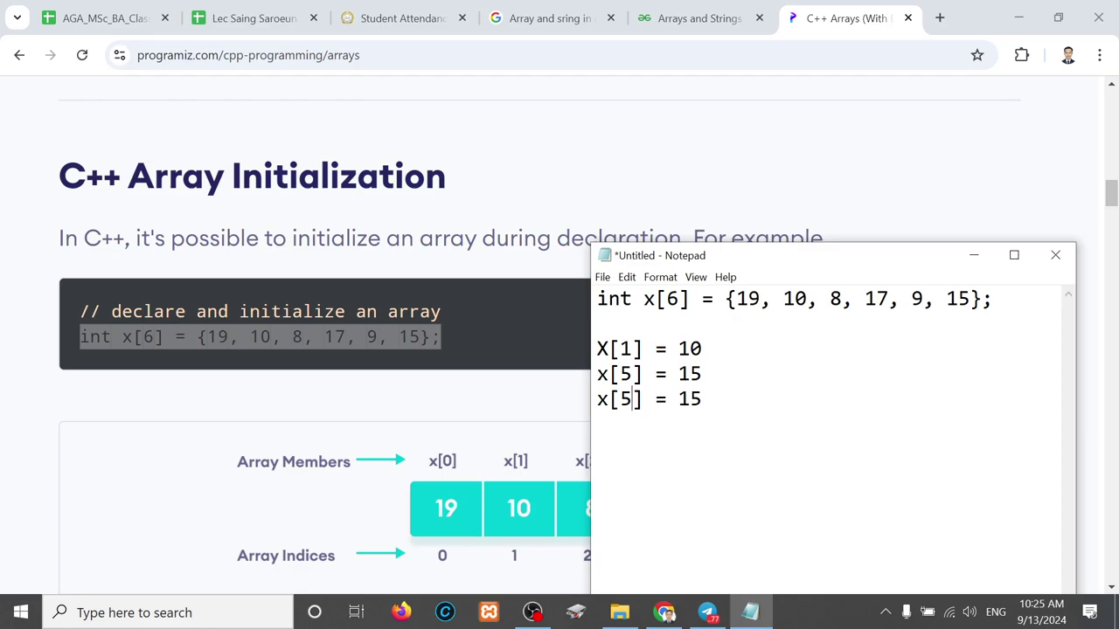
Add a final line x[6] = Error for the out-of-range index.
left_click(723, 400)
key("Return")
type("x")
type("[6")
type("] =")
type("Error")
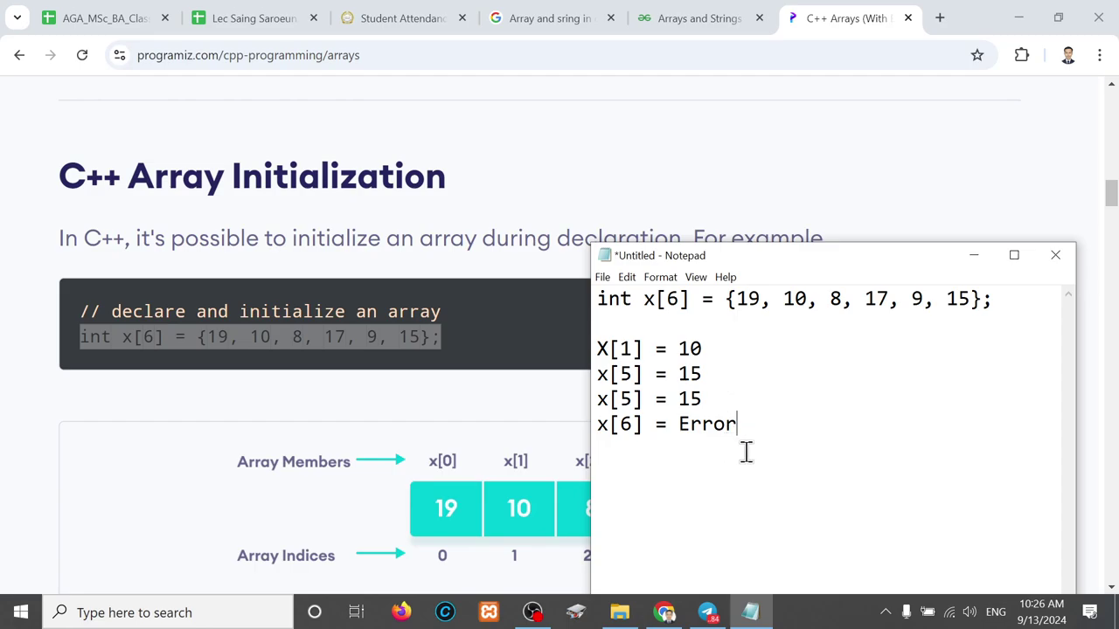
Delete all the array notes and bring the Programiz tutorial back to the front.
left_click_drag(744, 449, 598, 297)
key("Delete")
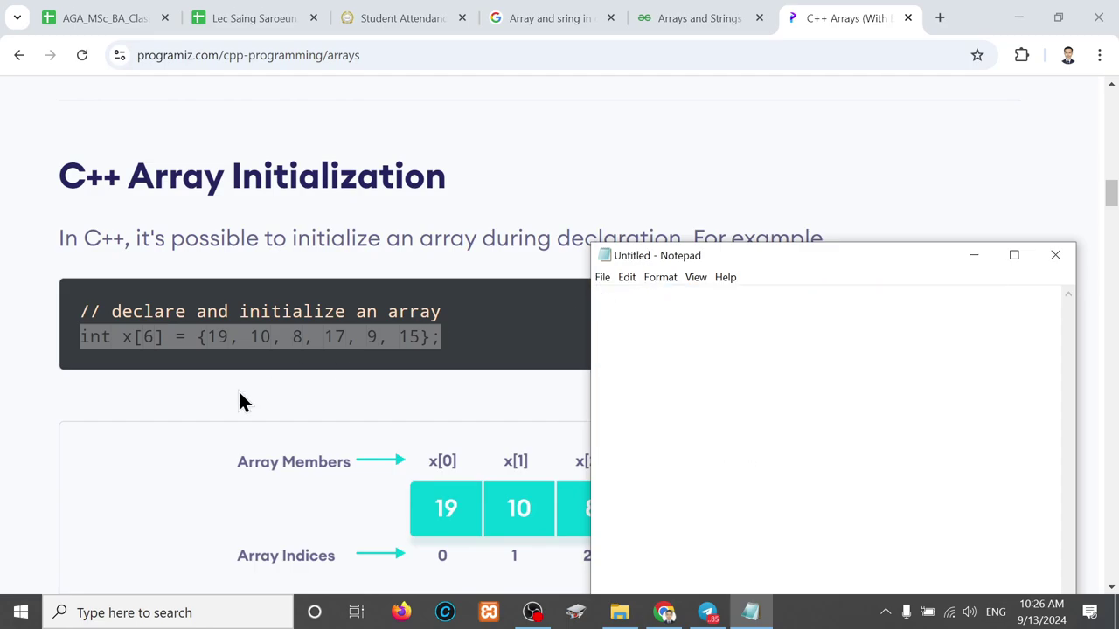
left_click(101, 477)
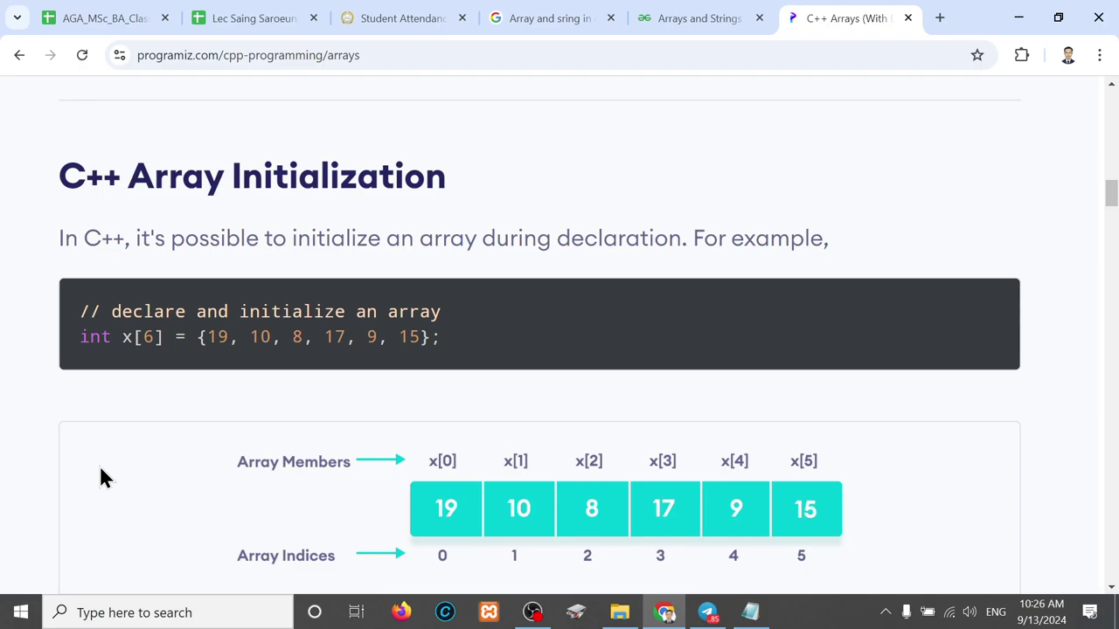
Scroll to the size-free example int x[] = {19, 10, 8, 17, 9, 15}; and highlight its comment and values.
scroll(100, 477, "down", 3)
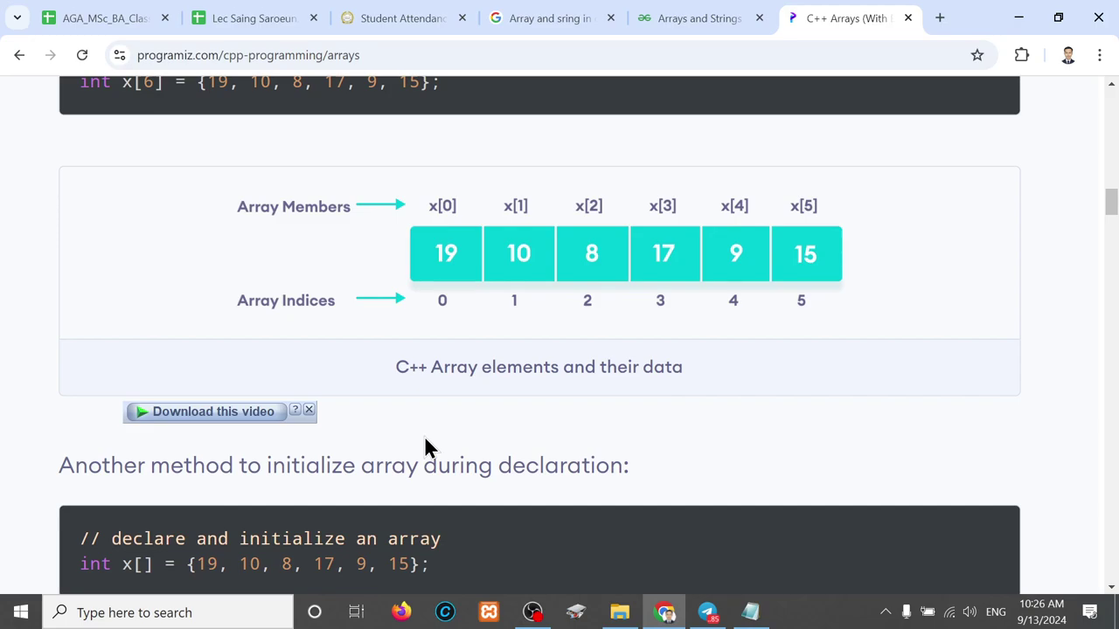
mouse_move(262, 289)
scroll(425, 445, "down", 3)
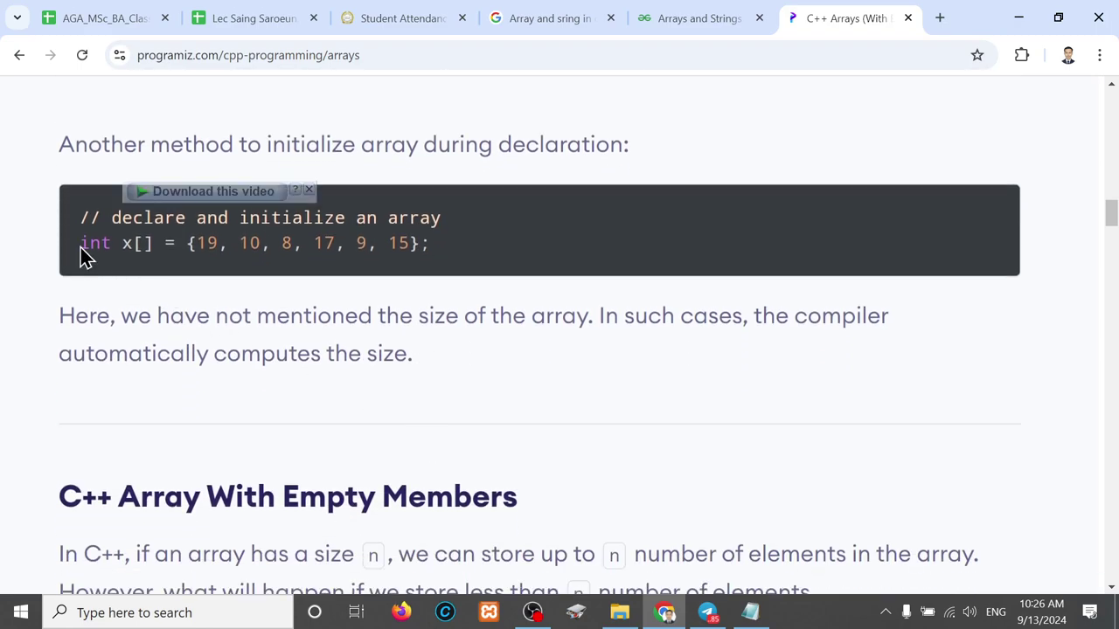
mouse_move(458, 232)
left_mouse_down()
mouse_move(157, 237)
mouse_move(134, 227)
left_mouse_up()
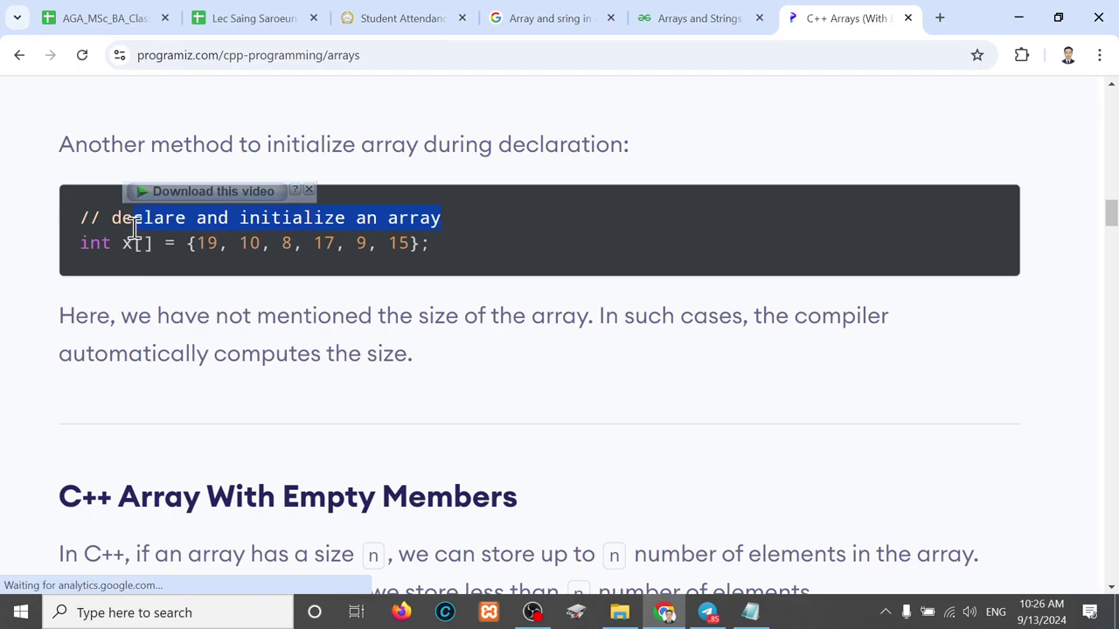
left_click_drag(451, 258, 187, 244)
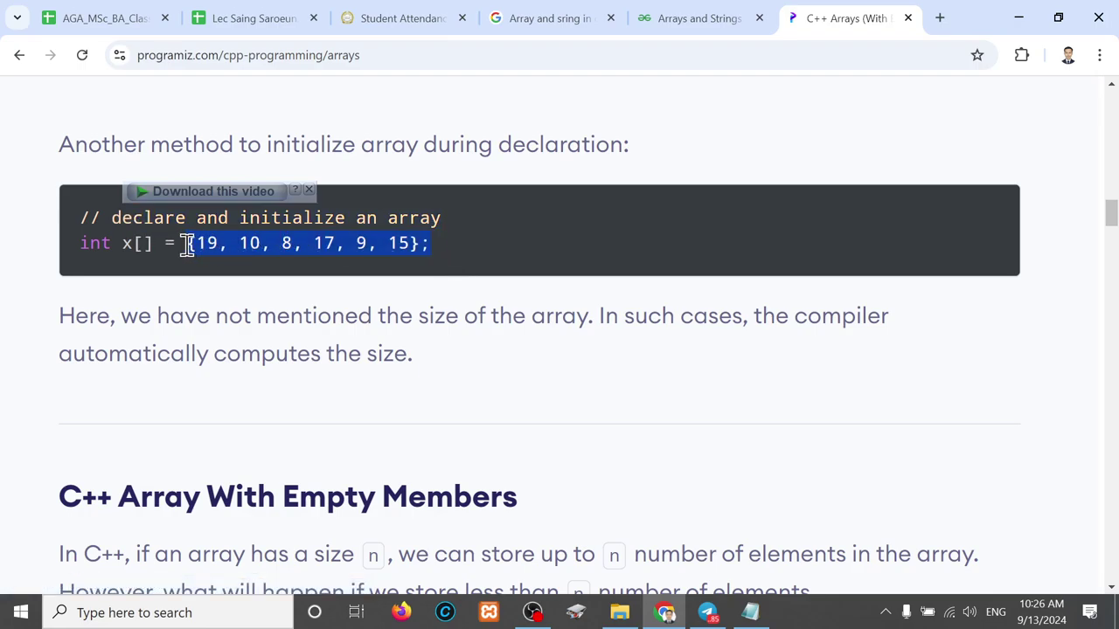
left_click(129, 244)
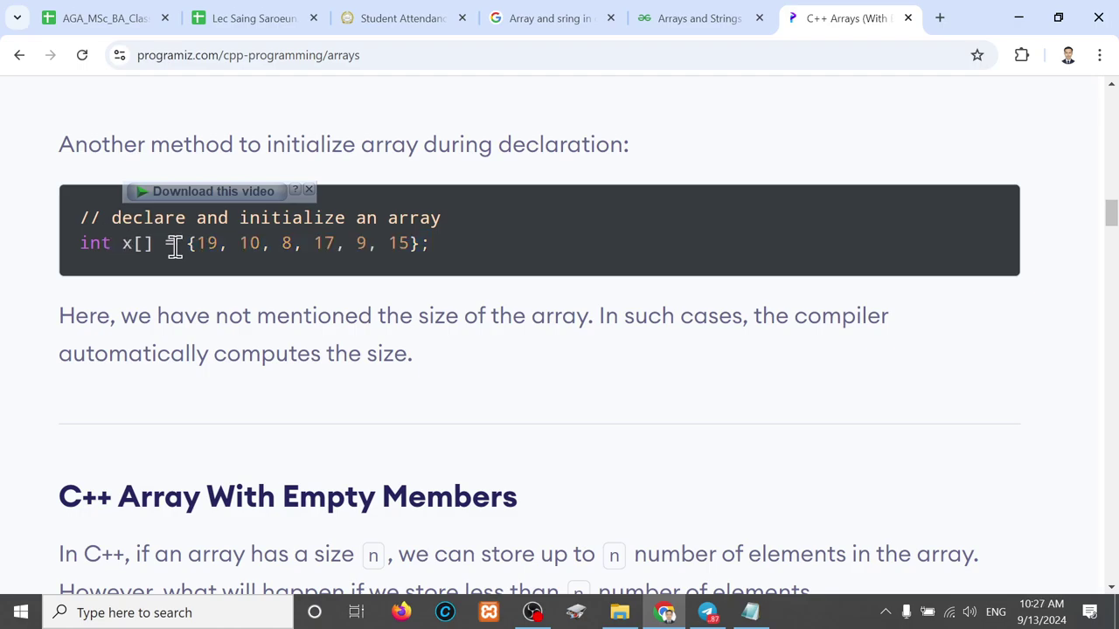
left_click_drag(196, 243, 412, 246)
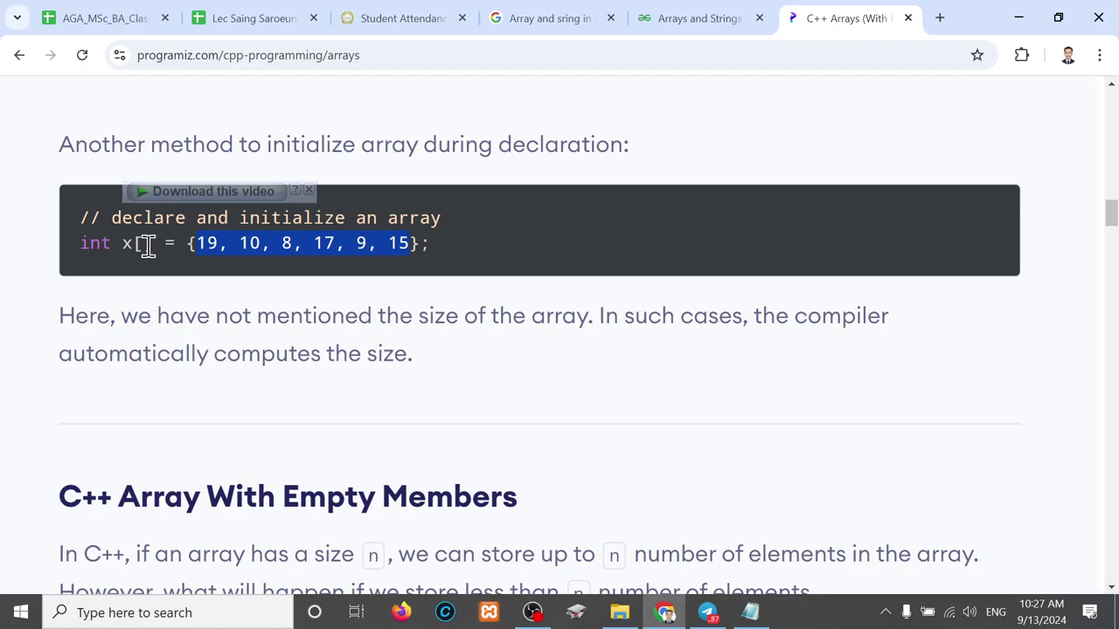
left_click(146, 247)
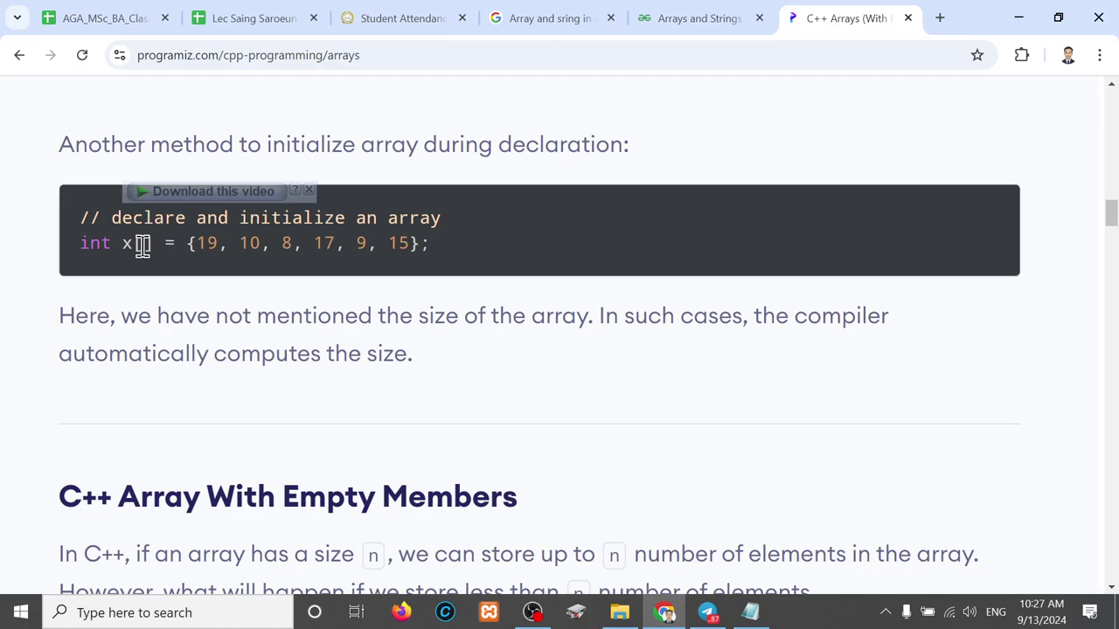
Scroll to the 'store only 3 elements' example and highlight its comment and int x[6] = {19, 10, 8};.
scroll(424, 251, "down", 2)
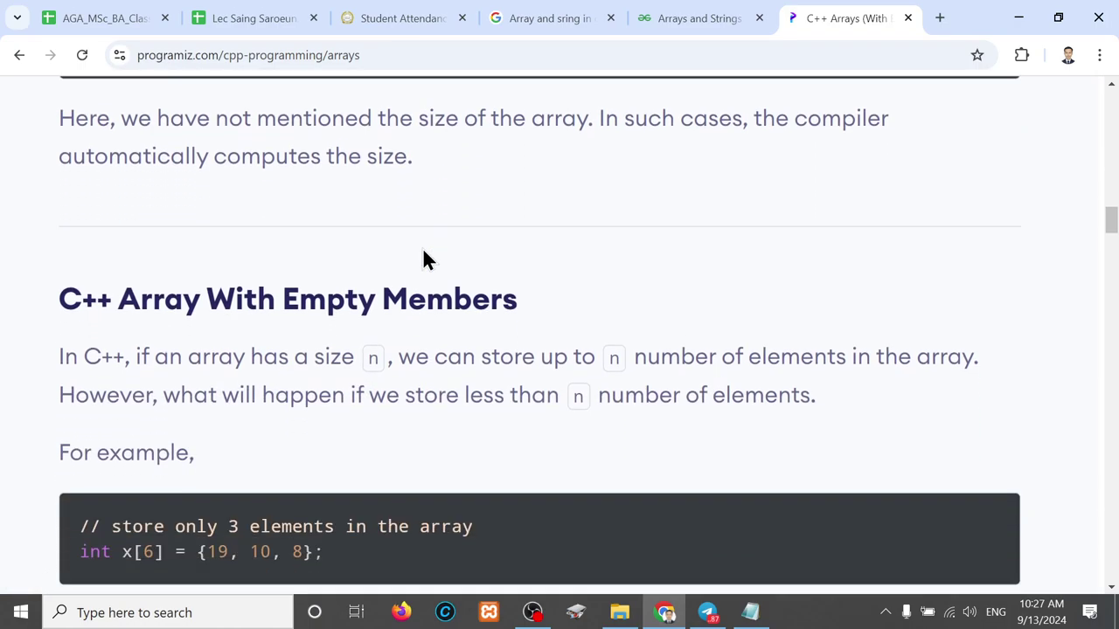
scroll(422, 247, "down", 2)
scroll(422, 253, "down", 1)
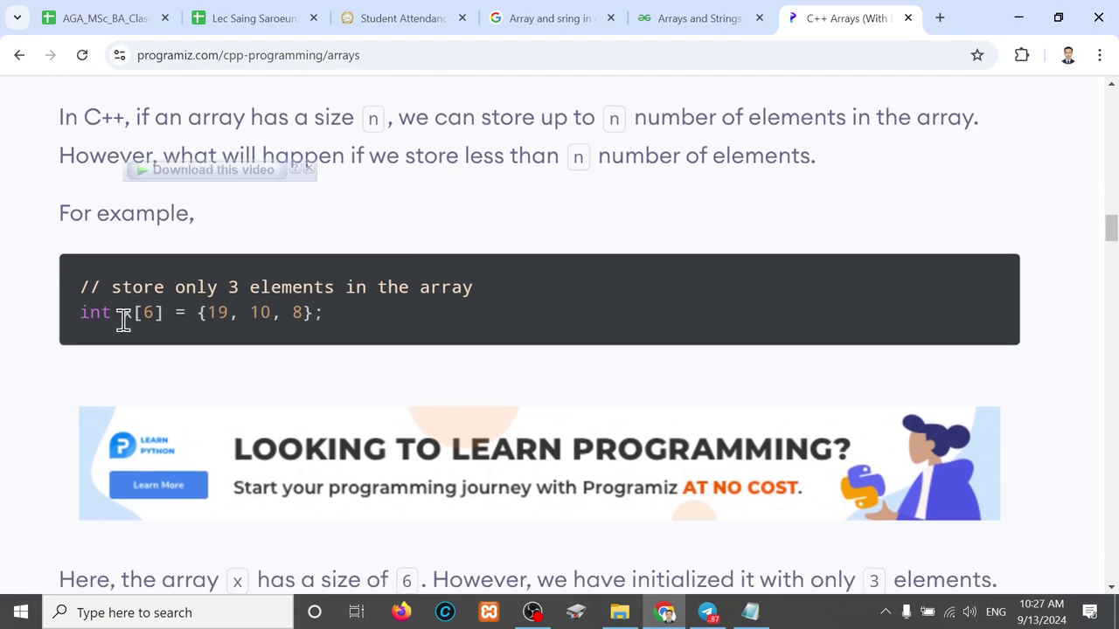
left_click_drag(111, 286, 471, 284)
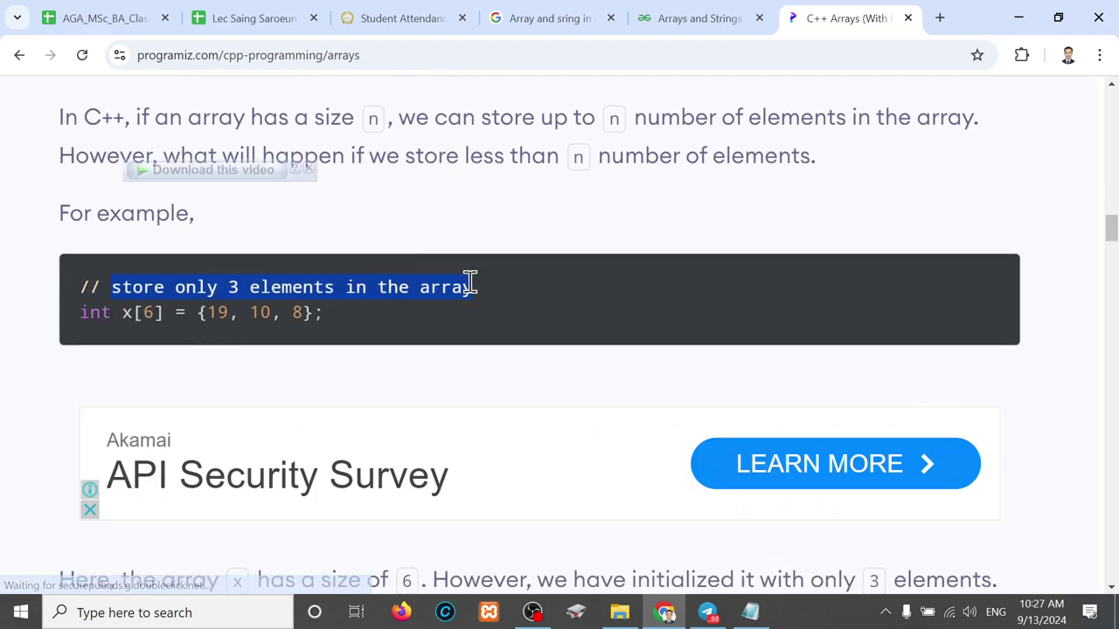
left_click(344, 326)
left_click_drag(323, 317, 79, 313)
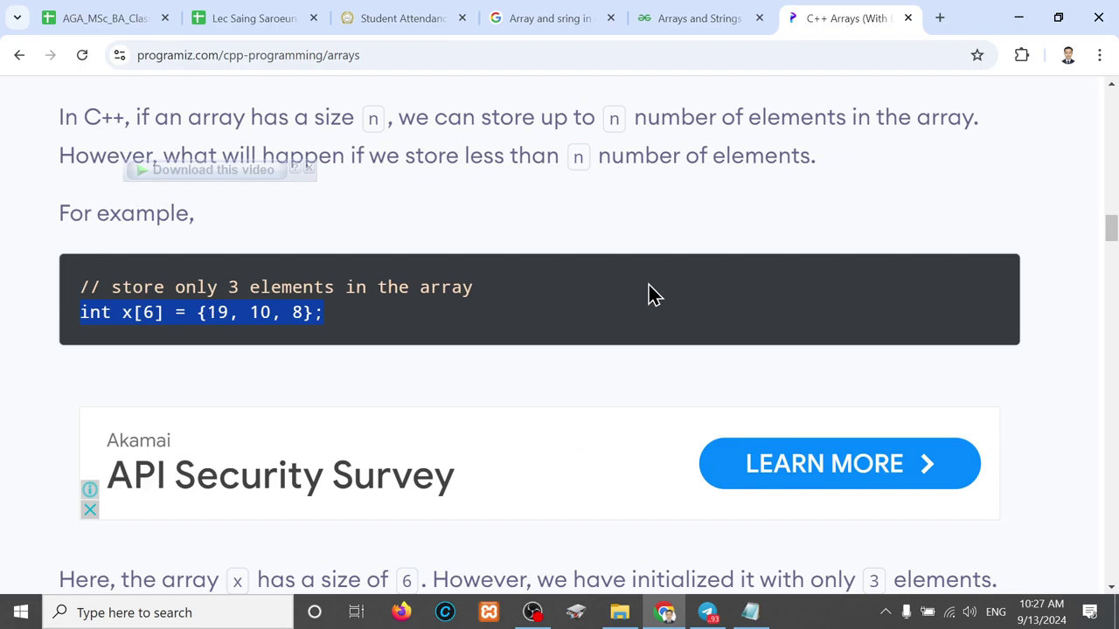
scroll(648, 284, "up", 4)
scroll(648, 285, "up", 3)
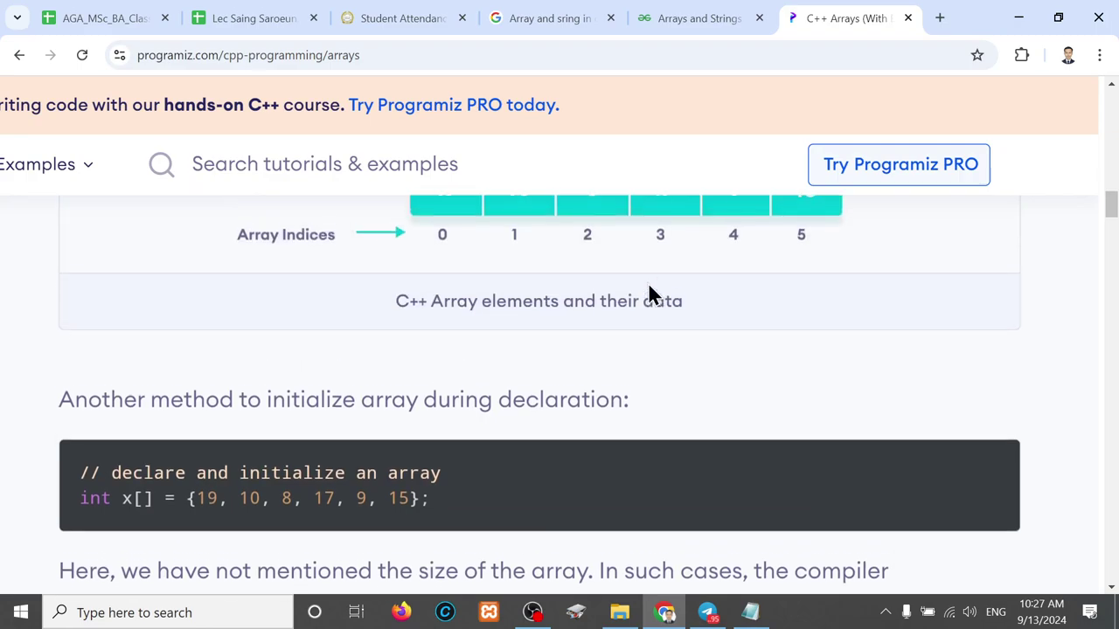
scroll(647, 284, "up", 2)
scroll(648, 284, "up", 2)
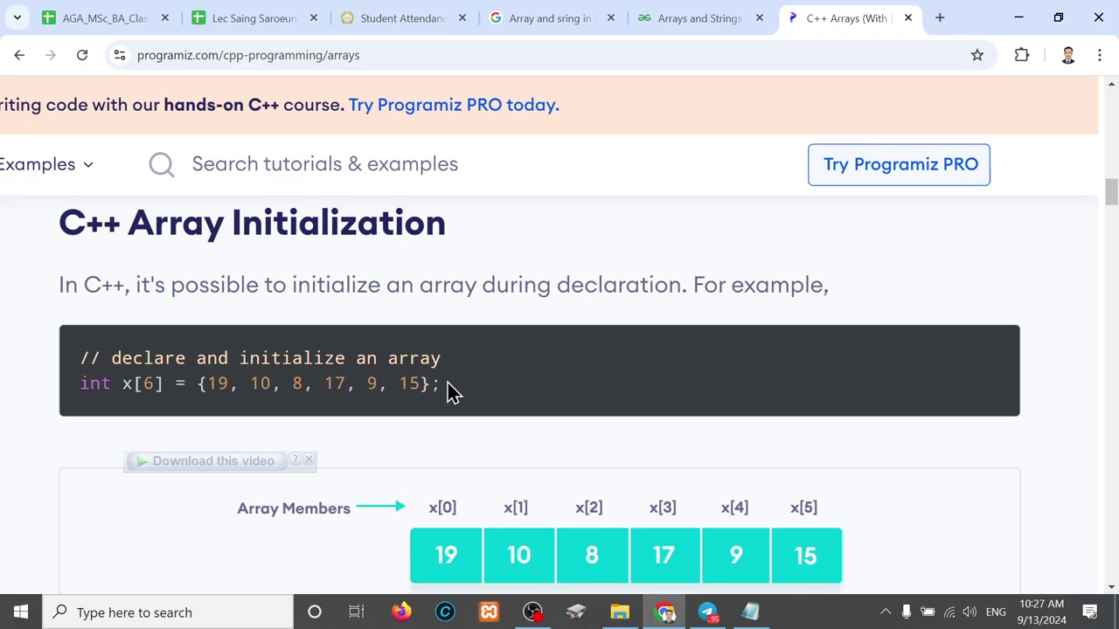
left_click_drag(452, 393, 196, 385)
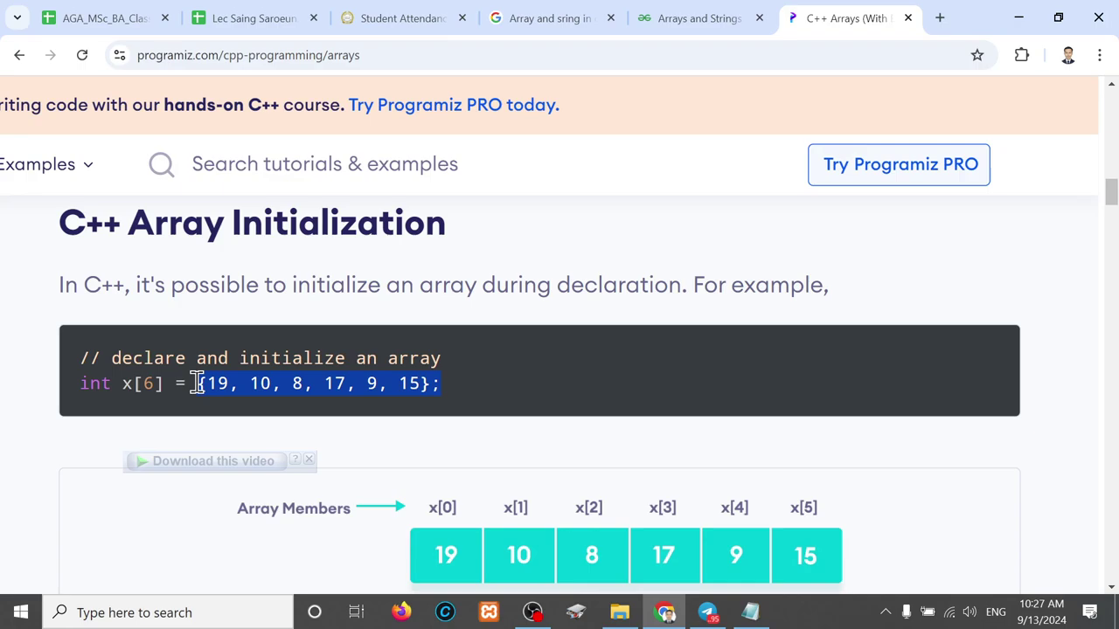
scroll(196, 384, "down", 1)
scroll(196, 385, "down", 3)
scroll(196, 385, "down", 4)
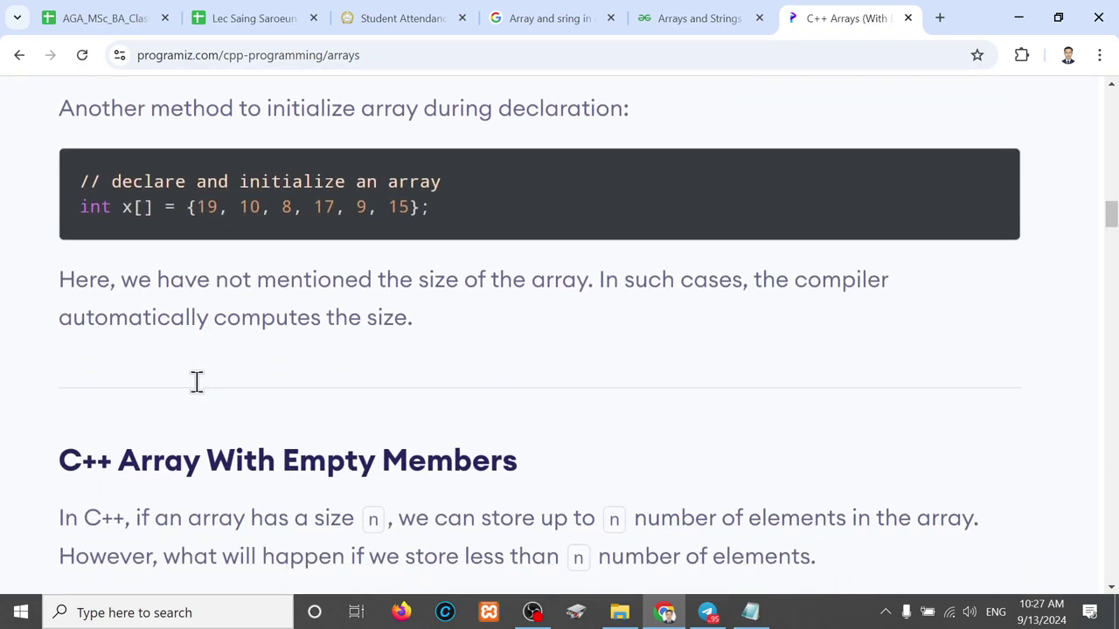
left_click_drag(443, 212, 77, 210)
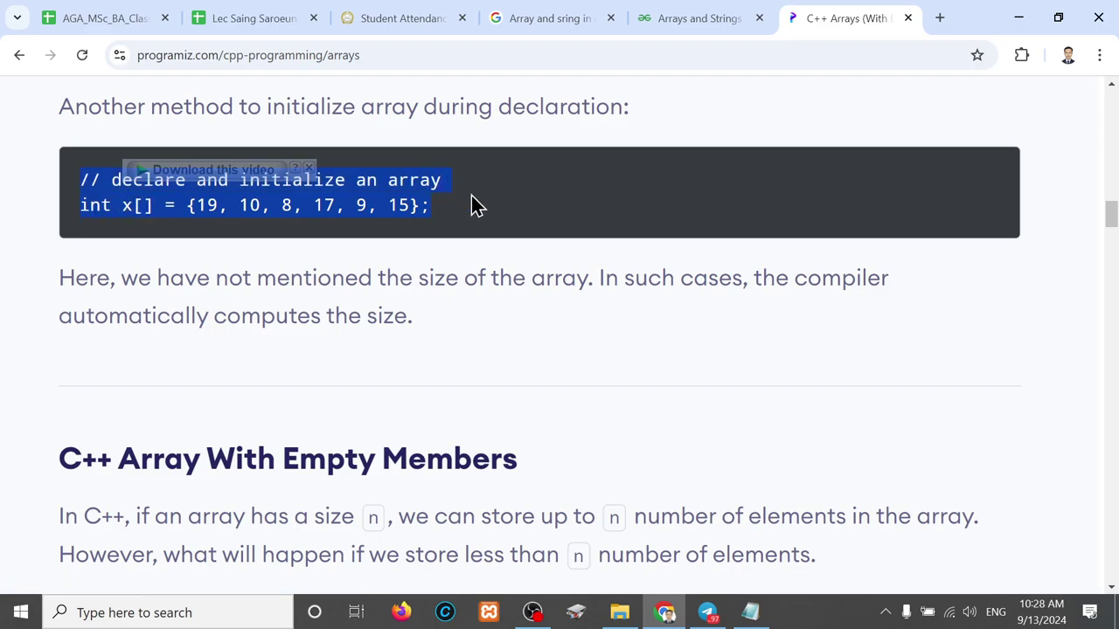
left_click(448, 221)
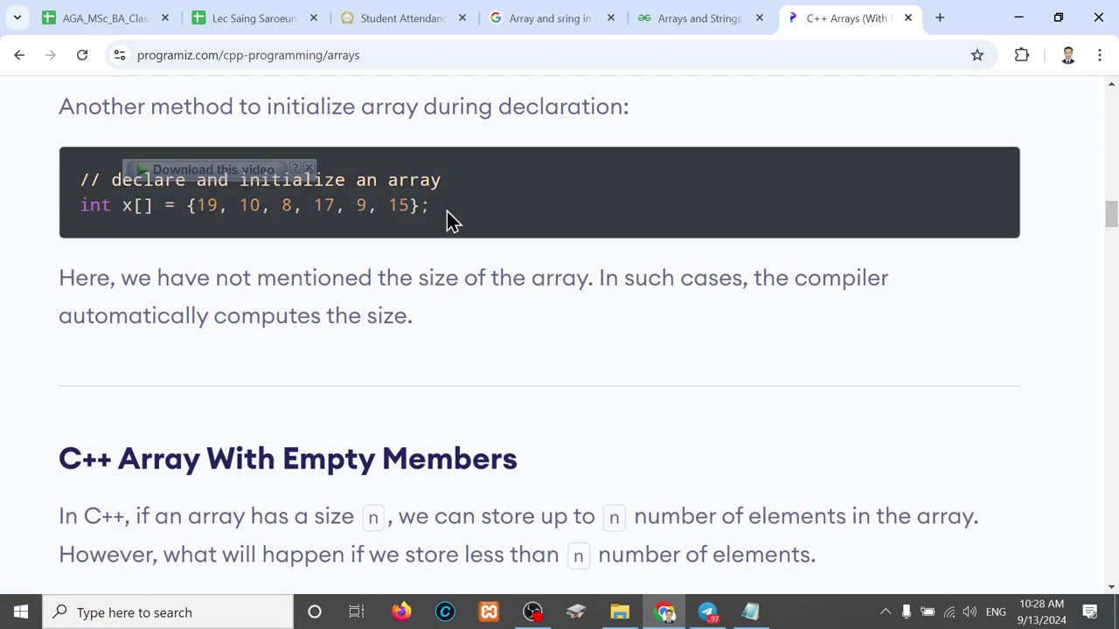
scroll(446, 219, "down", 5)
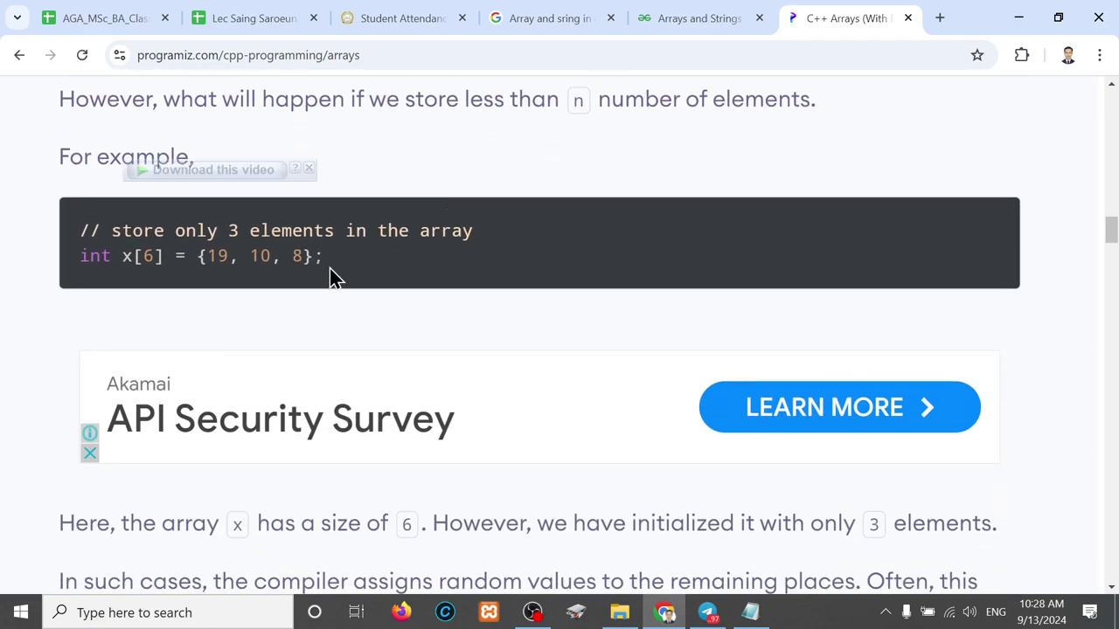
mouse_move(332, 277)
left_mouse_down()
mouse_move(118, 275)
mouse_move(88, 255)
left_mouse_up()
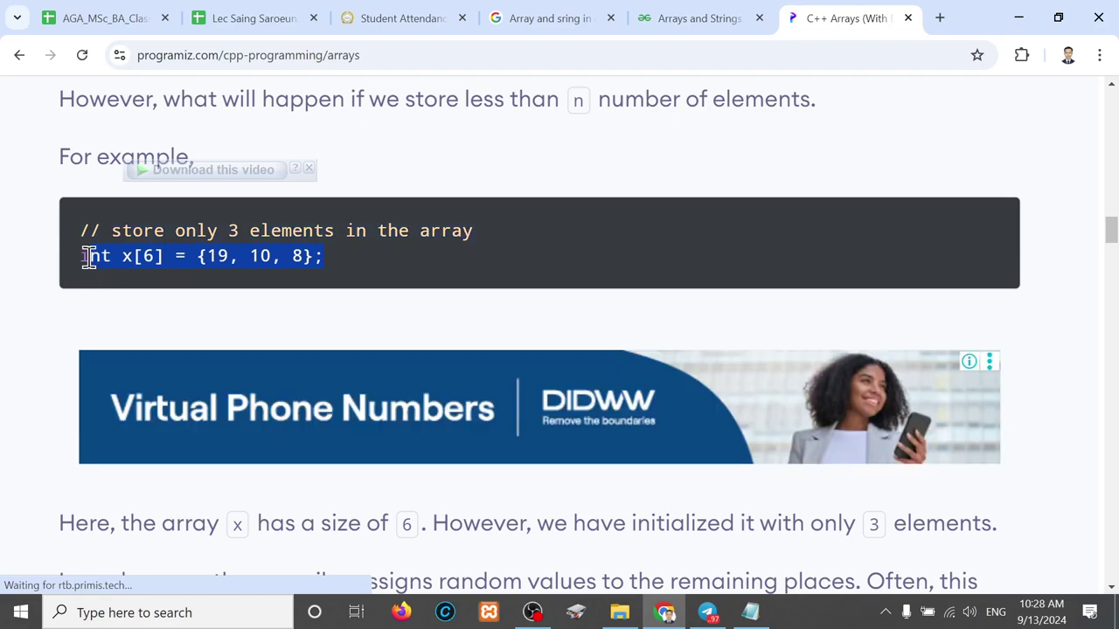
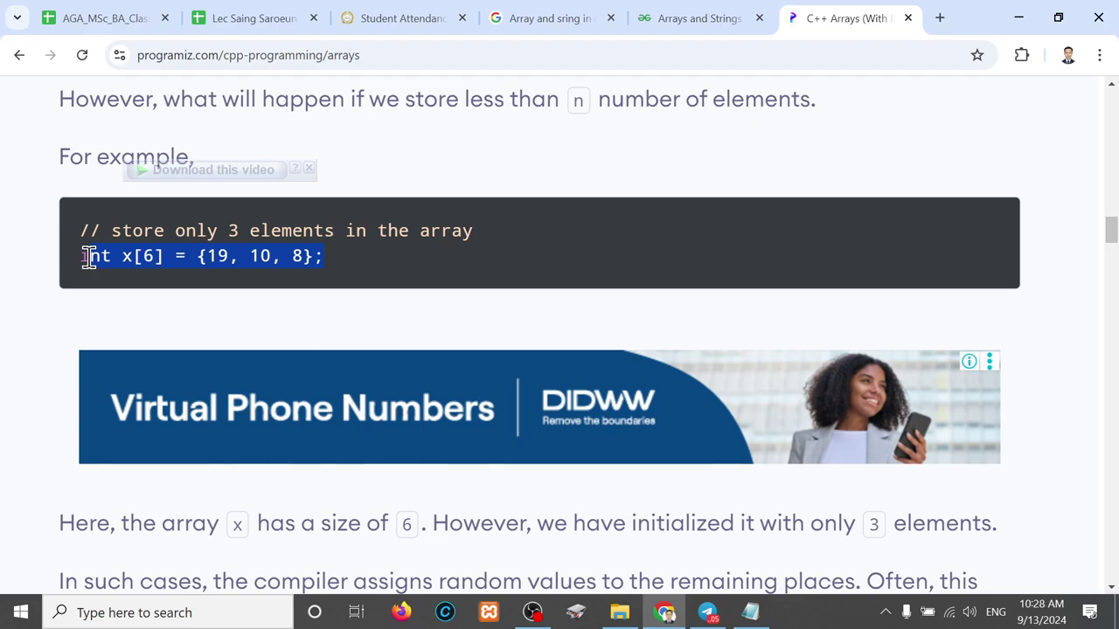
Scroll to the x[6] = {19, 10, 8} diagram showing members x[3]–x[5] set to 0.
scroll(88, 258, "down", 2)
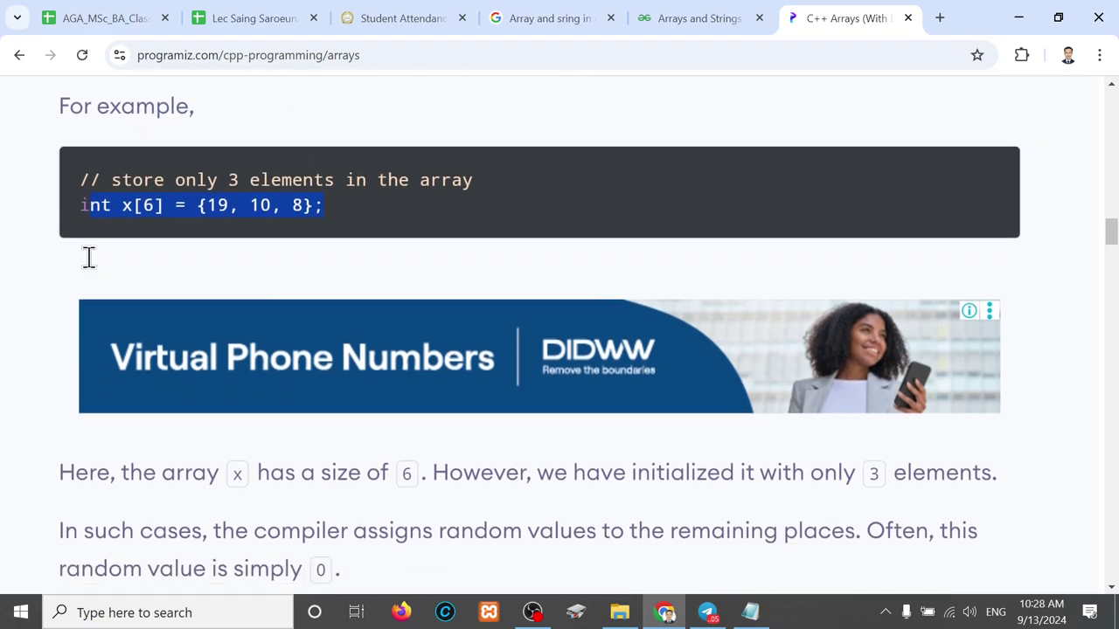
scroll(88, 258, "down", 2)
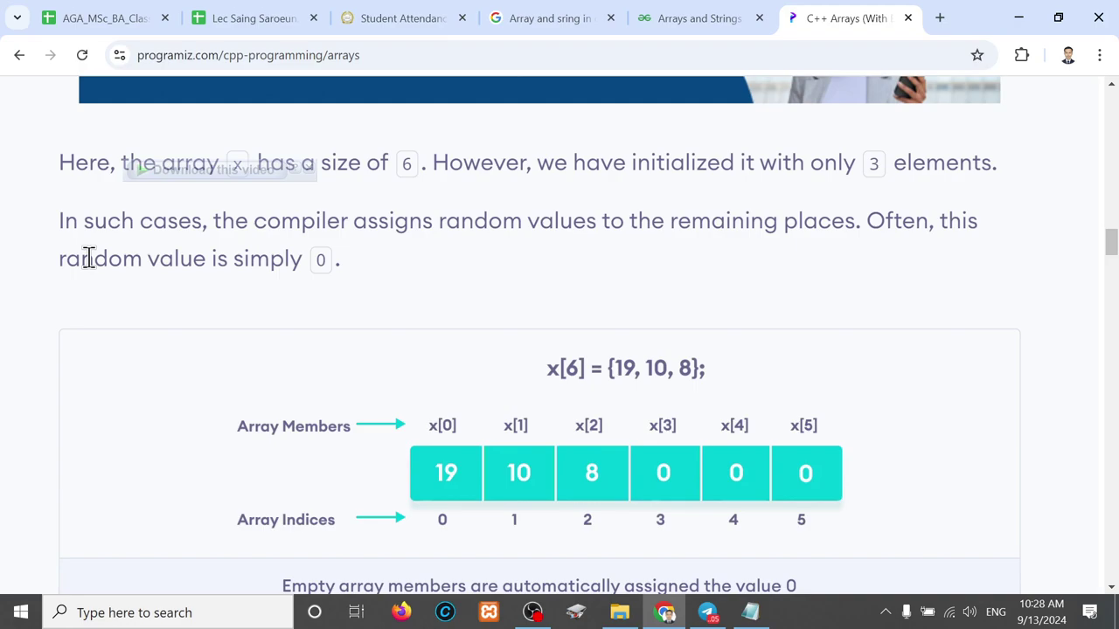
scroll(88, 258, "down", 1)
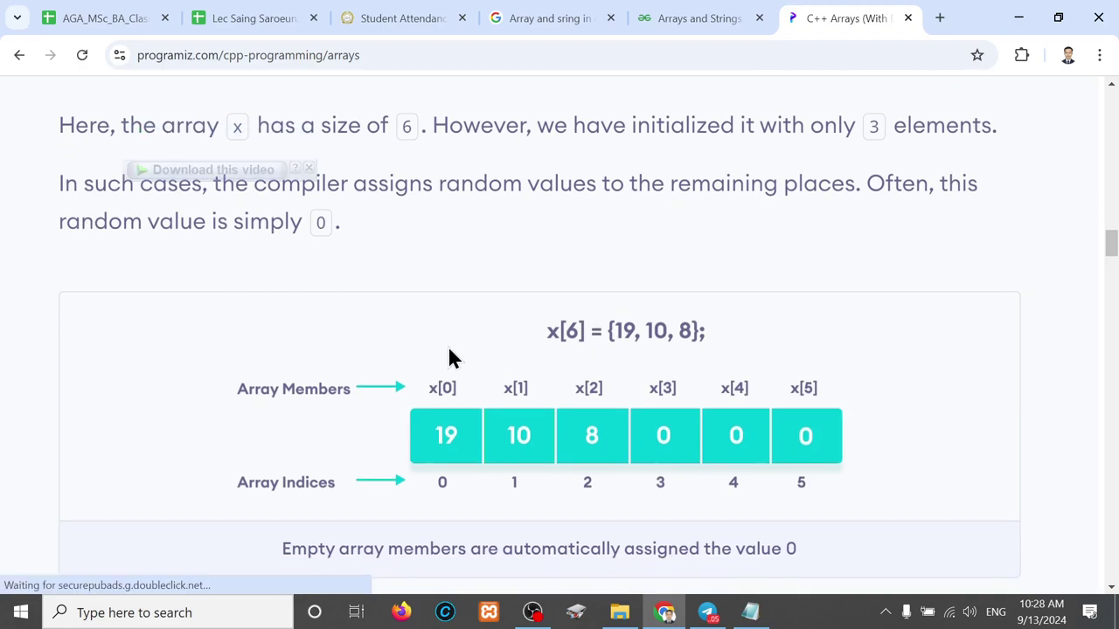
scroll(450, 357, "down", 2)
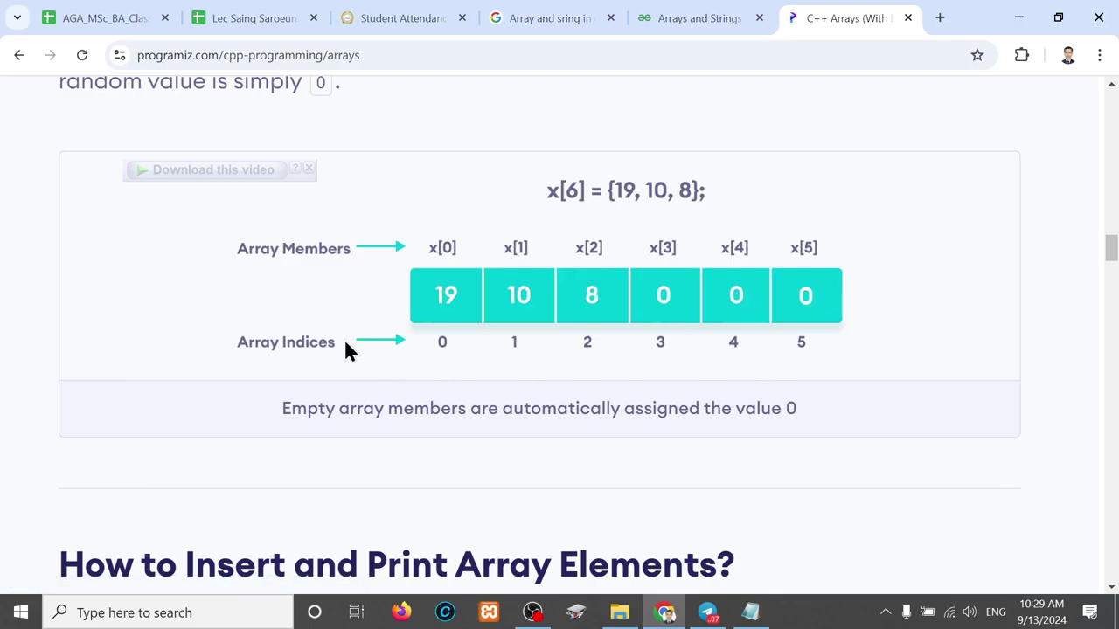
Scroll to the int mark[5] example and highlight the array name and its size mark[5].
scroll(343, 338, "down", 1)
scroll(344, 338, "down", 1)
scroll(344, 338, "down", 1)
scroll(344, 343, "down", 1)
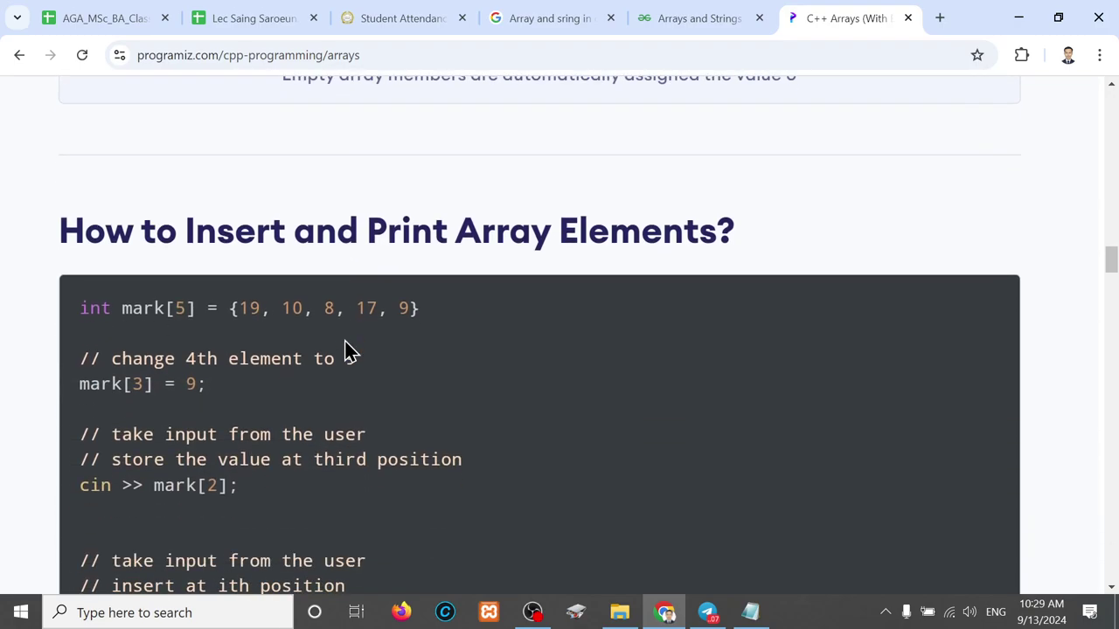
scroll(345, 343, "down", 1)
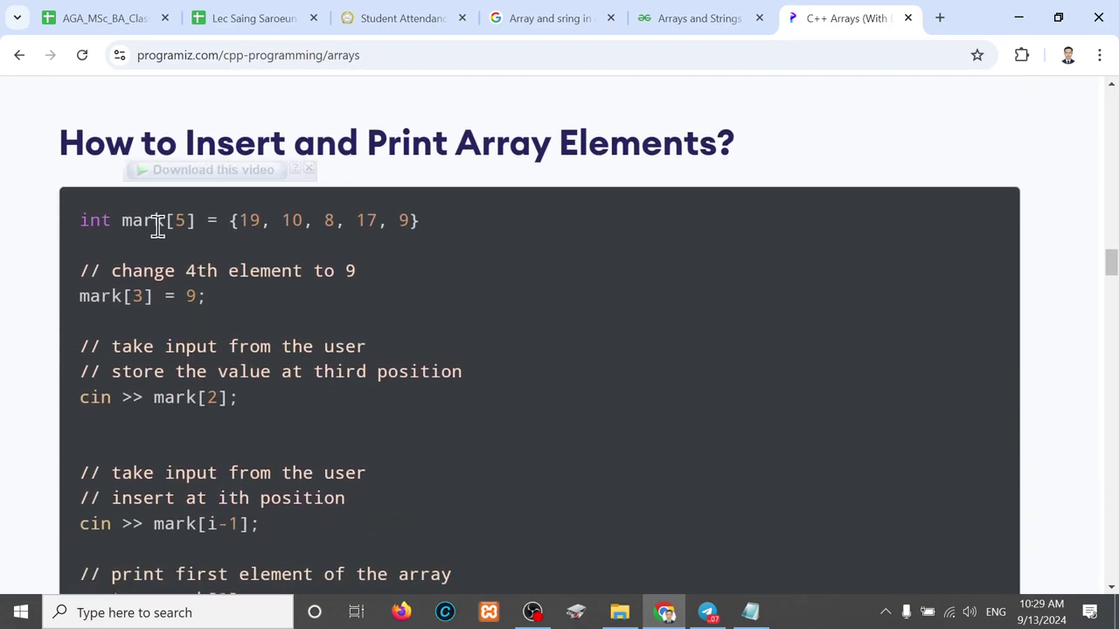
left_click_drag(123, 220, 409, 221)
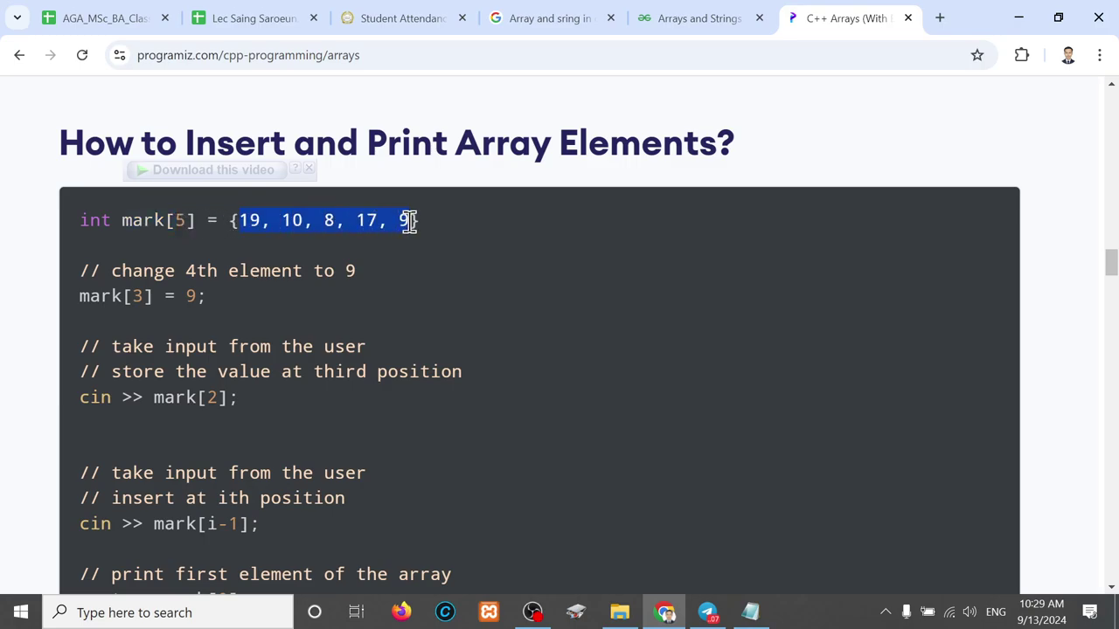
left_click(470, 247)
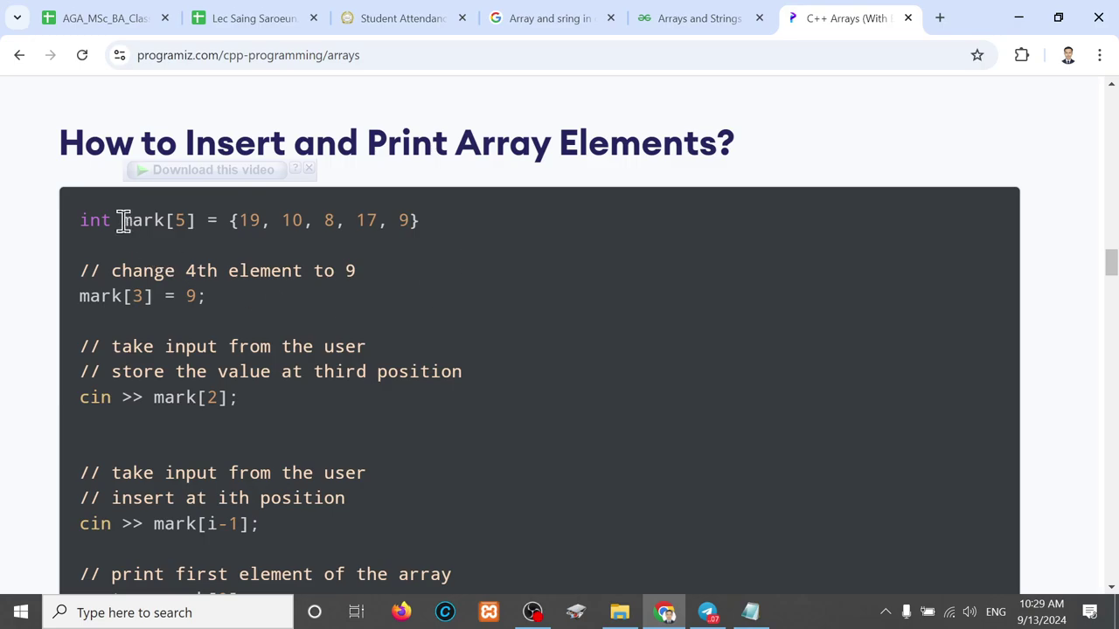
left_click_drag(122, 221, 196, 224)
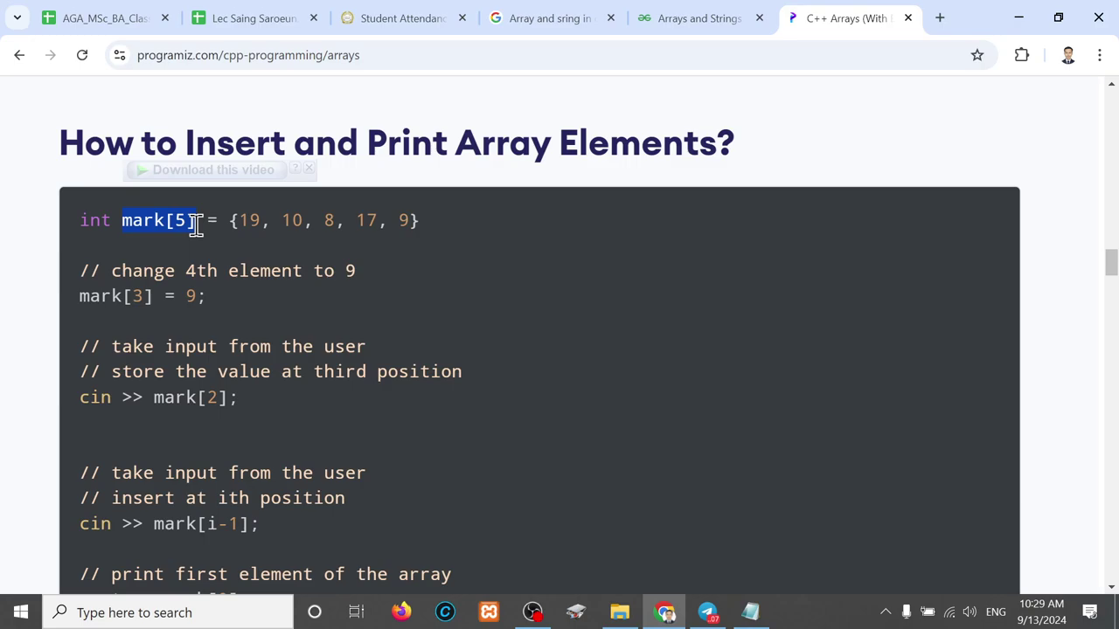
left_click(136, 310)
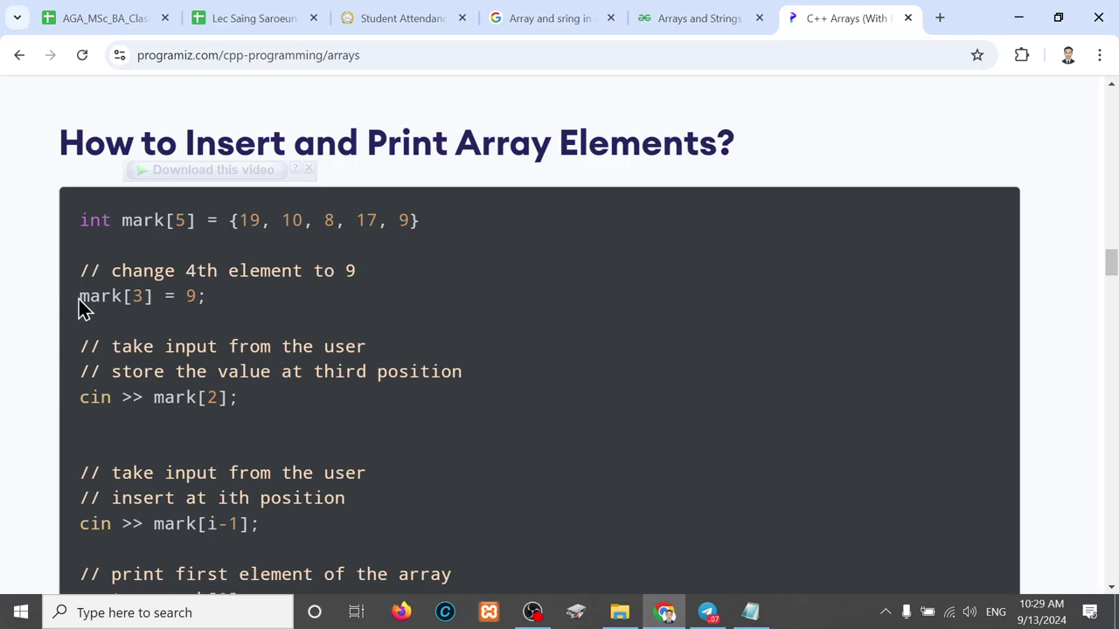
Highlight the code through mark[3], the last value 9, and '4th' in the comment.
left_click_drag(81, 297, 143, 295)
left_click(153, 298)
left_click_drag(392, 220, 408, 223)
left_click_drag(186, 271, 217, 273)
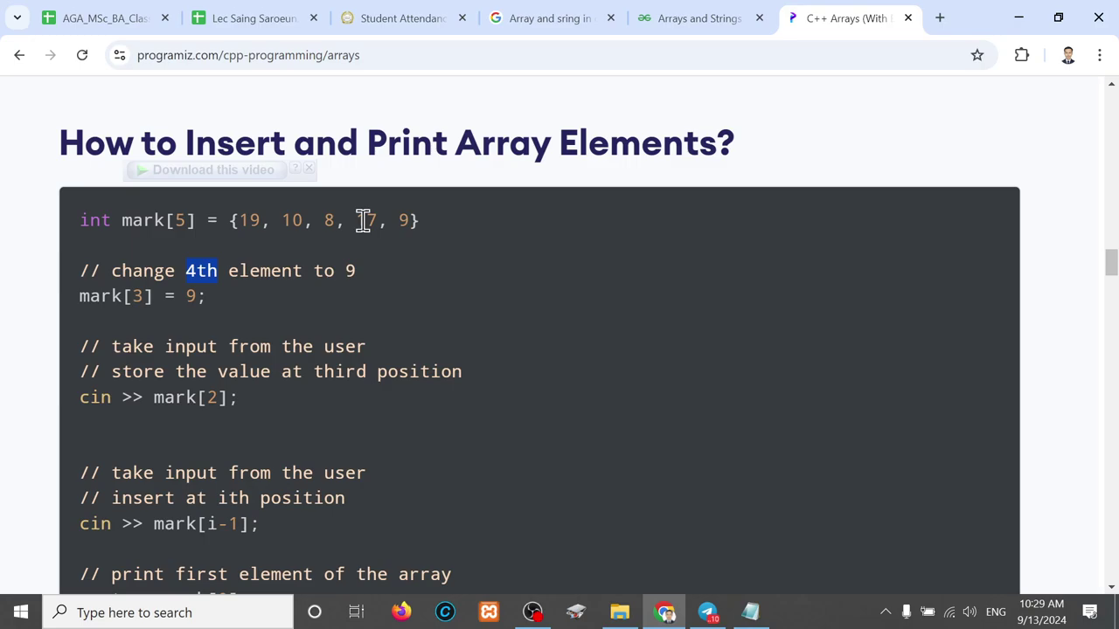
left_click(355, 272)
scroll(454, 291, "down", 1)
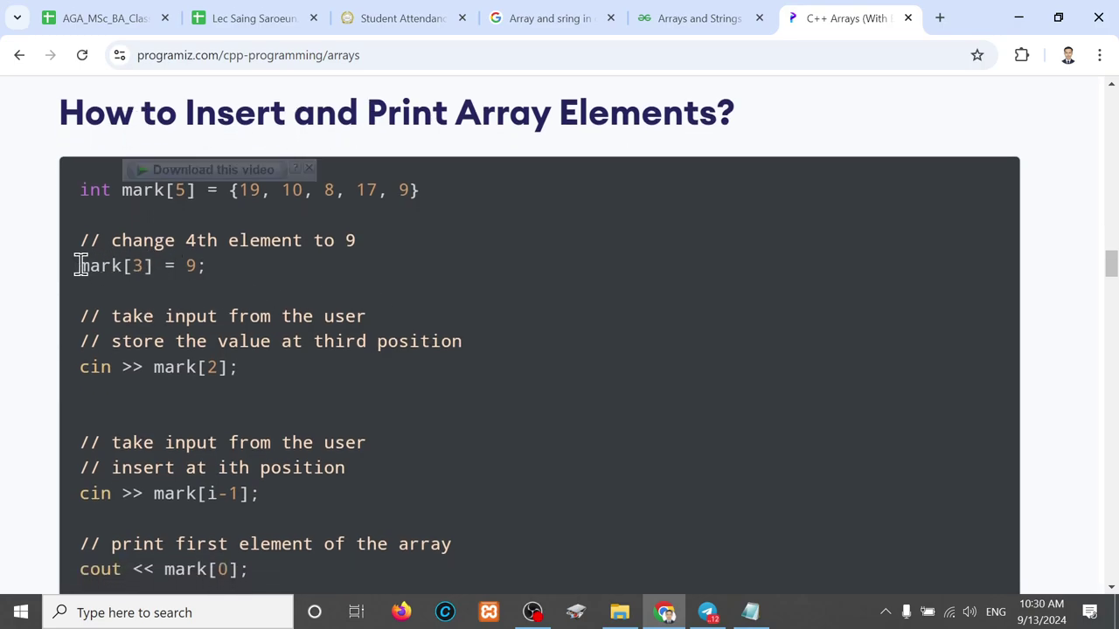
left_click_drag(79, 265, 214, 273)
left_click(217, 276)
left_click_drag(109, 241, 168, 240)
left_click(187, 240)
left_click_drag(359, 190, 376, 190)
left_click_drag(79, 265, 153, 265)
left_click_drag(355, 190, 382, 189)
left_click_drag(218, 269, 80, 268)
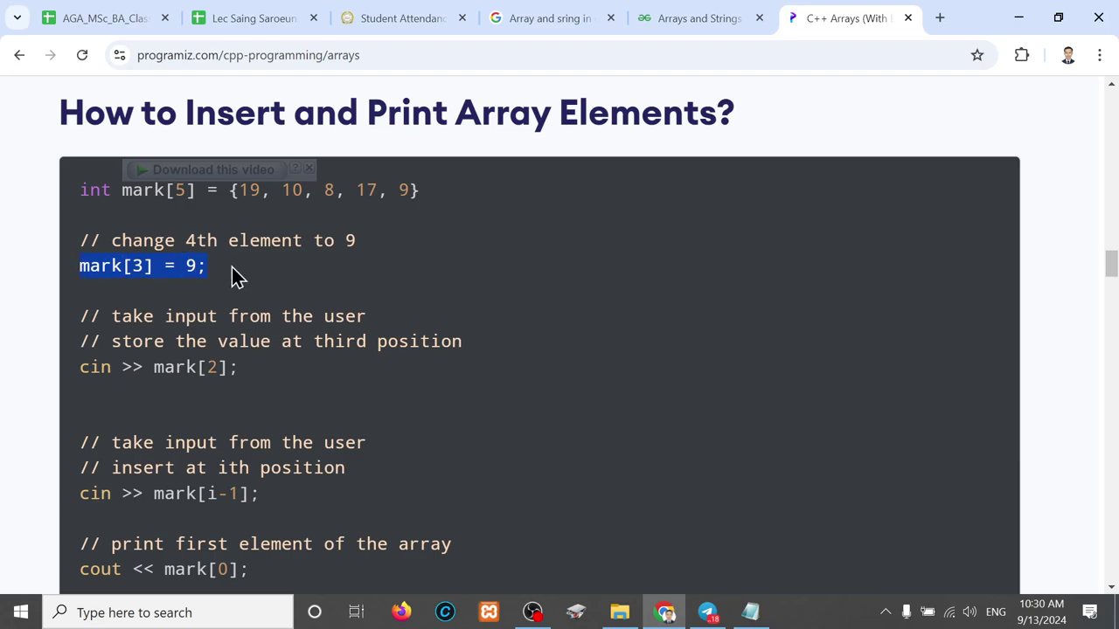
left_click(182, 265)
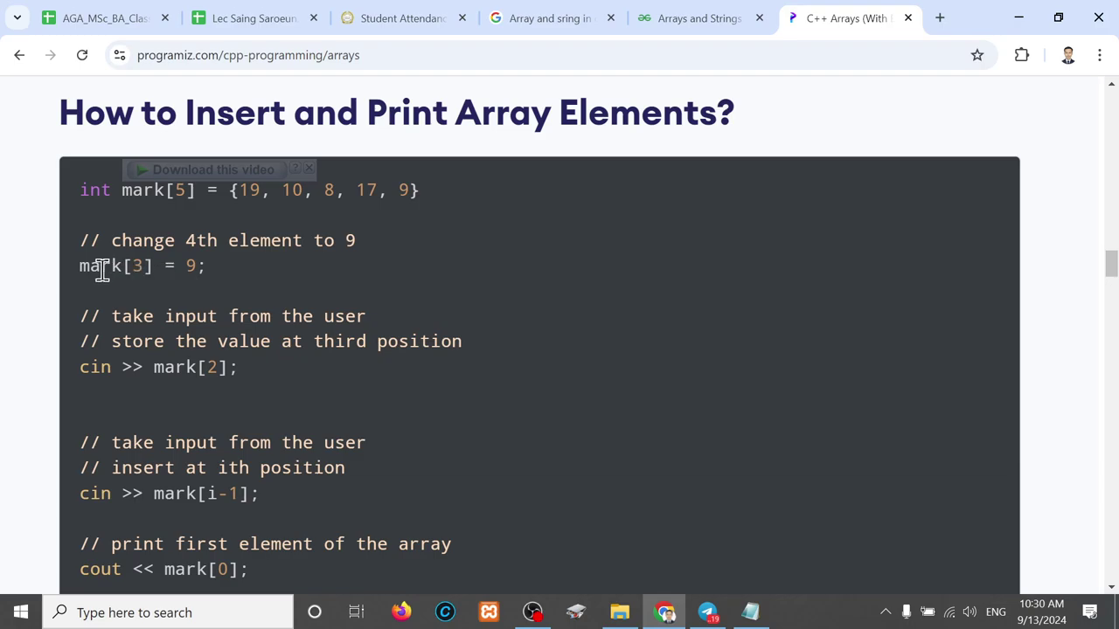
mouse_move(80, 187)
left_mouse_down()
mouse_move(225, 281)
mouse_move(82, 248)
left_mouse_up()
left_click(230, 276)
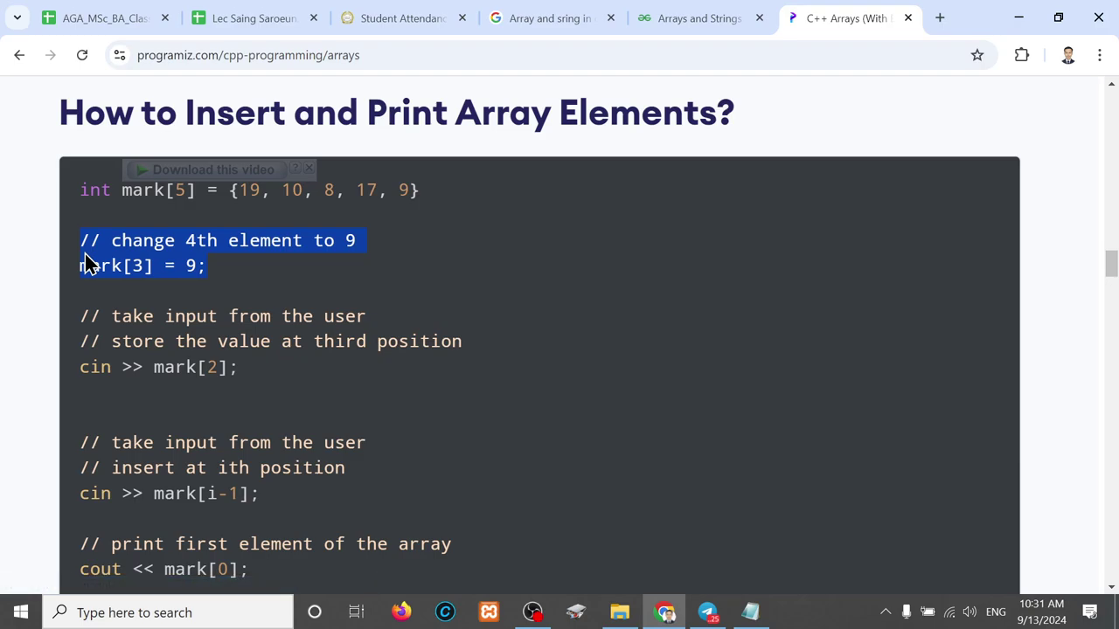
left_click(217, 282)
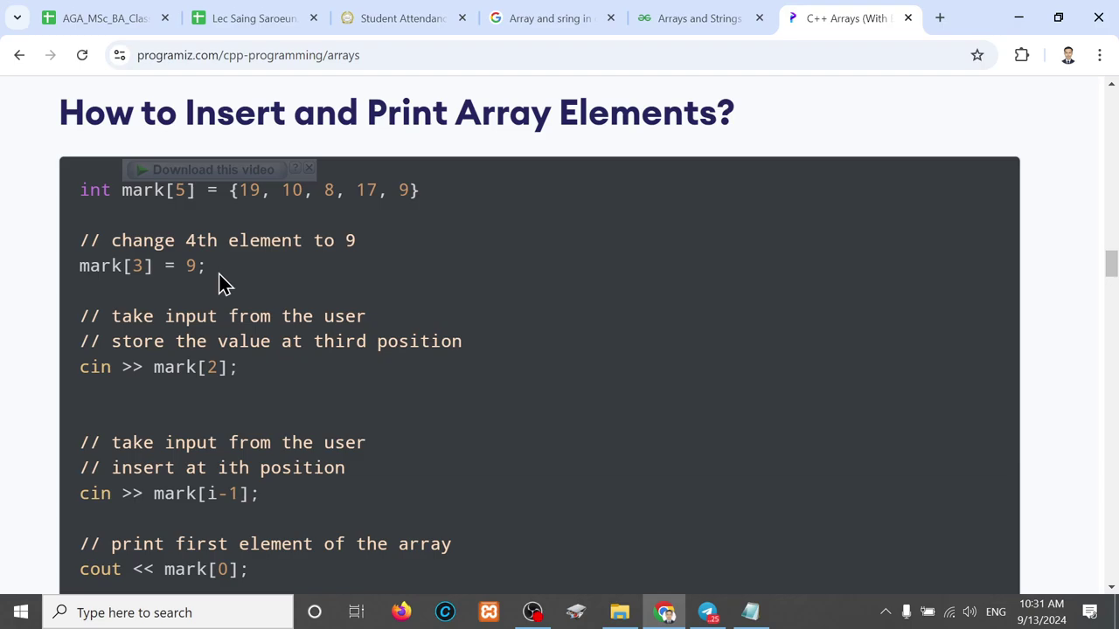
left_click_drag(218, 281, 83, 247)
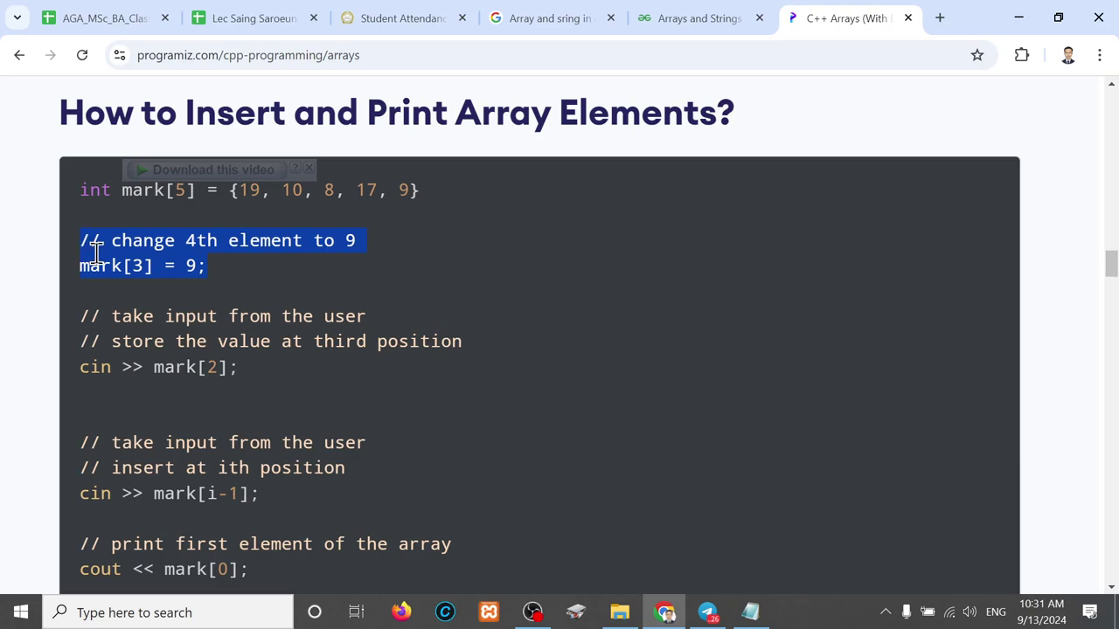
left_click_drag(221, 282, 78, 270)
left_click(79, 271)
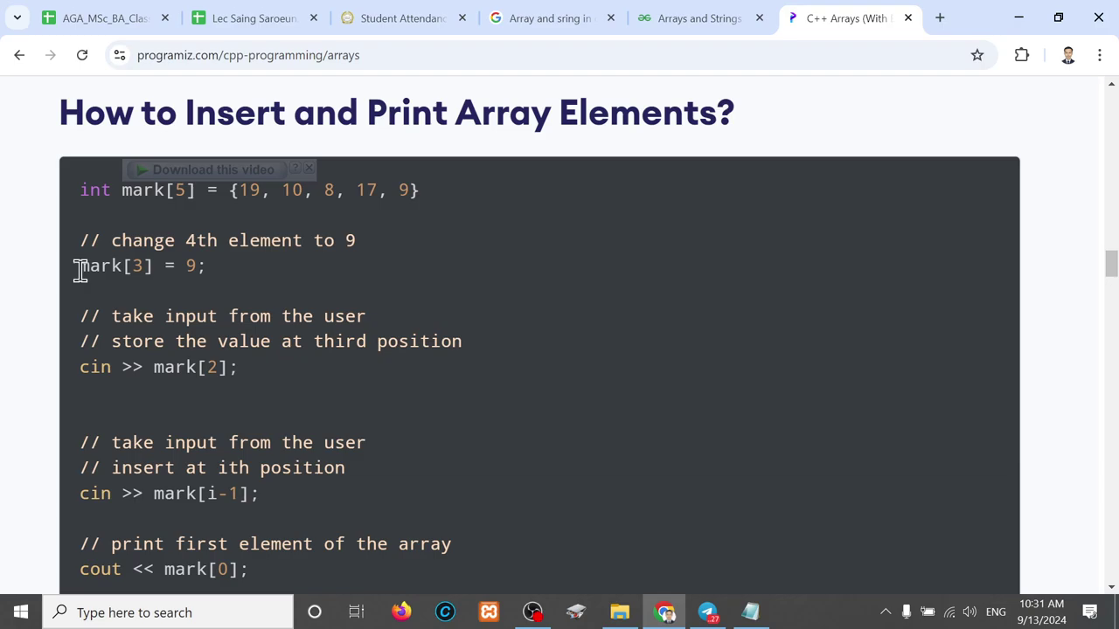
scroll(79, 271, "down", 1)
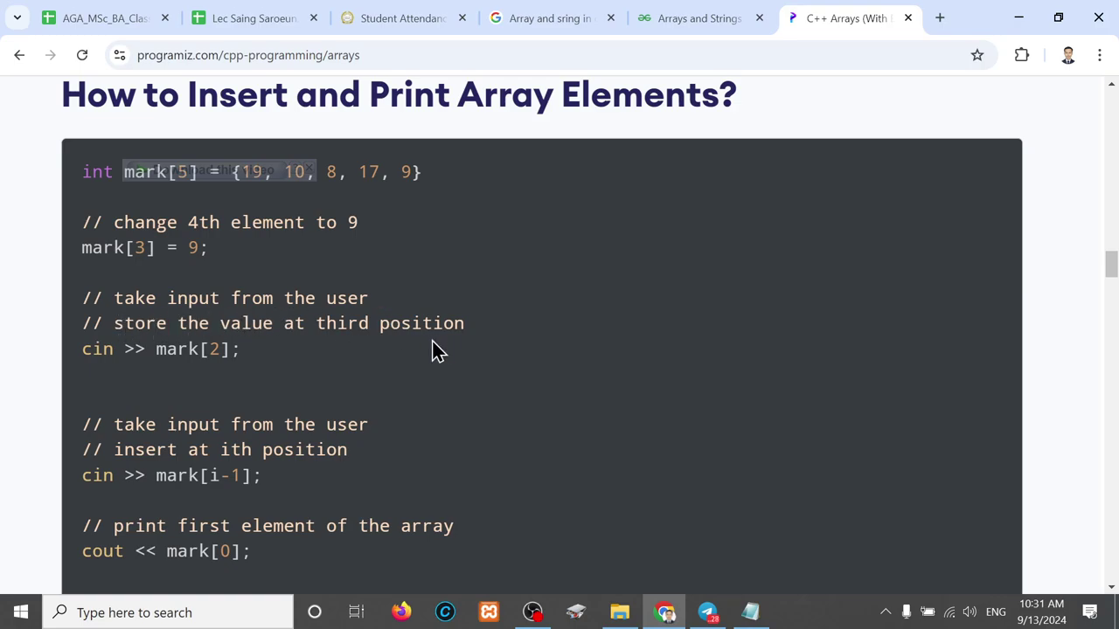
scroll(457, 354, "down", 1)
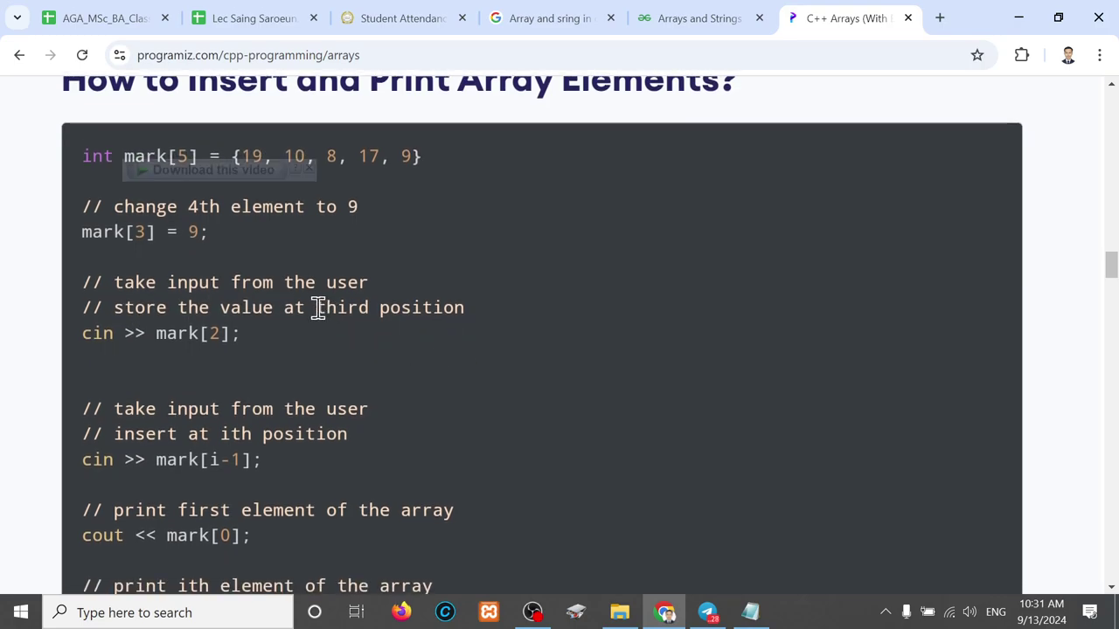
left_click_drag(319, 308, 470, 318)
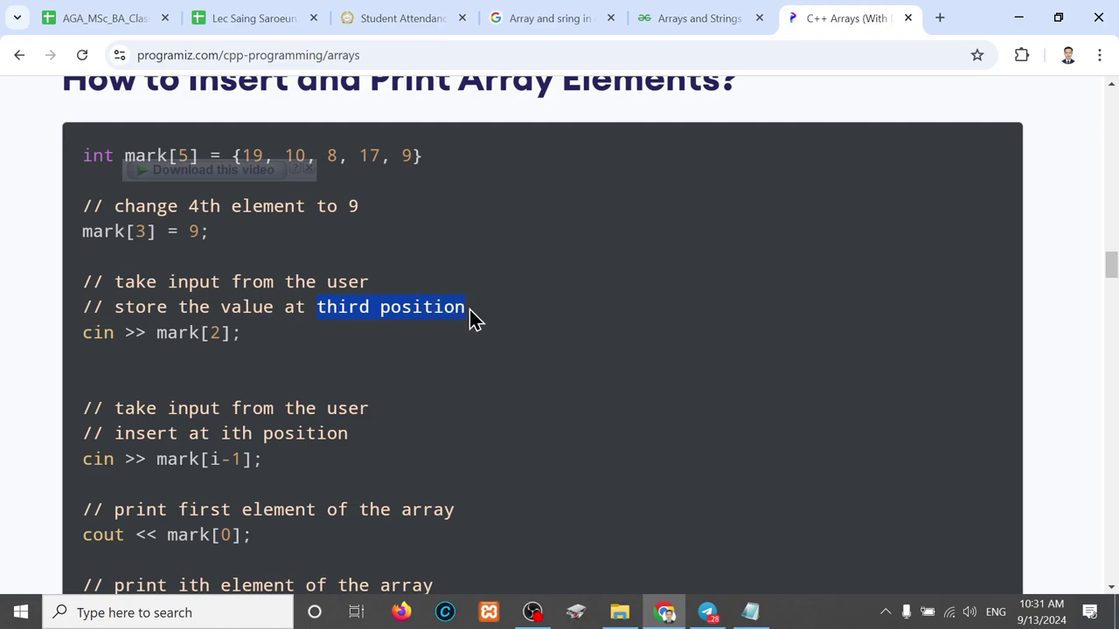
left_click(470, 320)
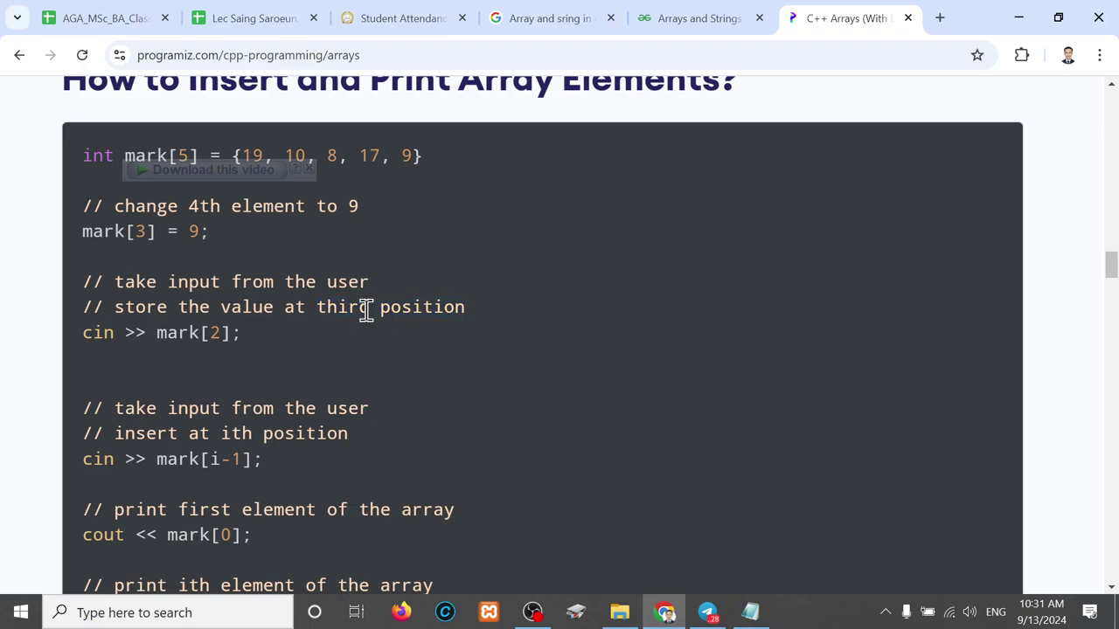
left_click_drag(212, 334, 221, 340)
Scroll to Example 1, highlight the numbers array declaration, and dismiss the video popup.
scroll(219, 339, "down", 2)
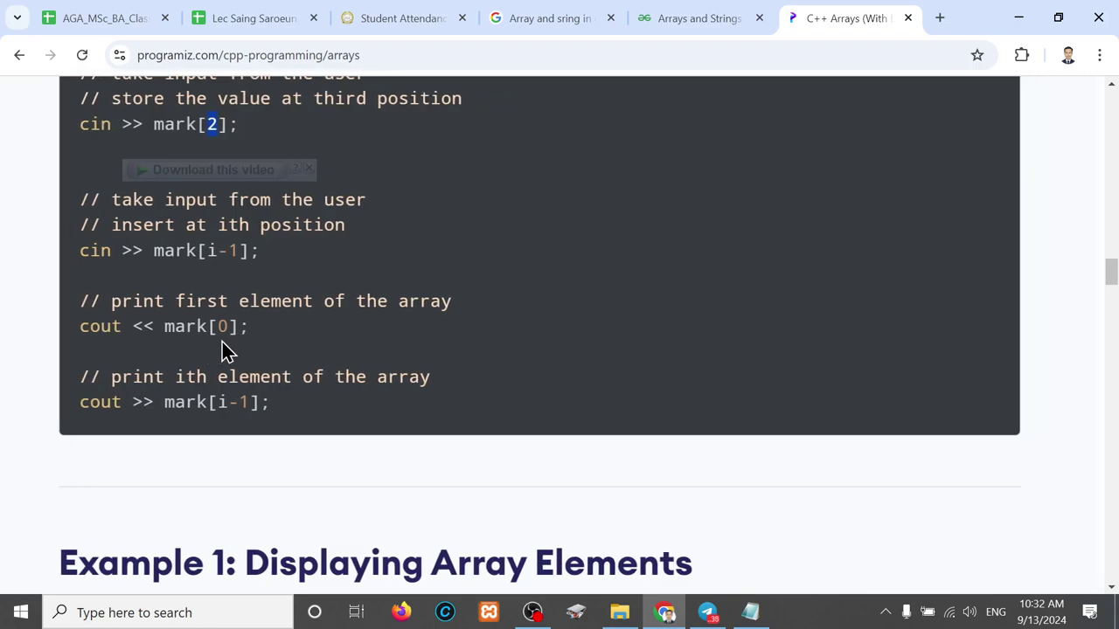
scroll(222, 350, "down", 1)
scroll(223, 350, "down", 1)
scroll(223, 349, "down", 2)
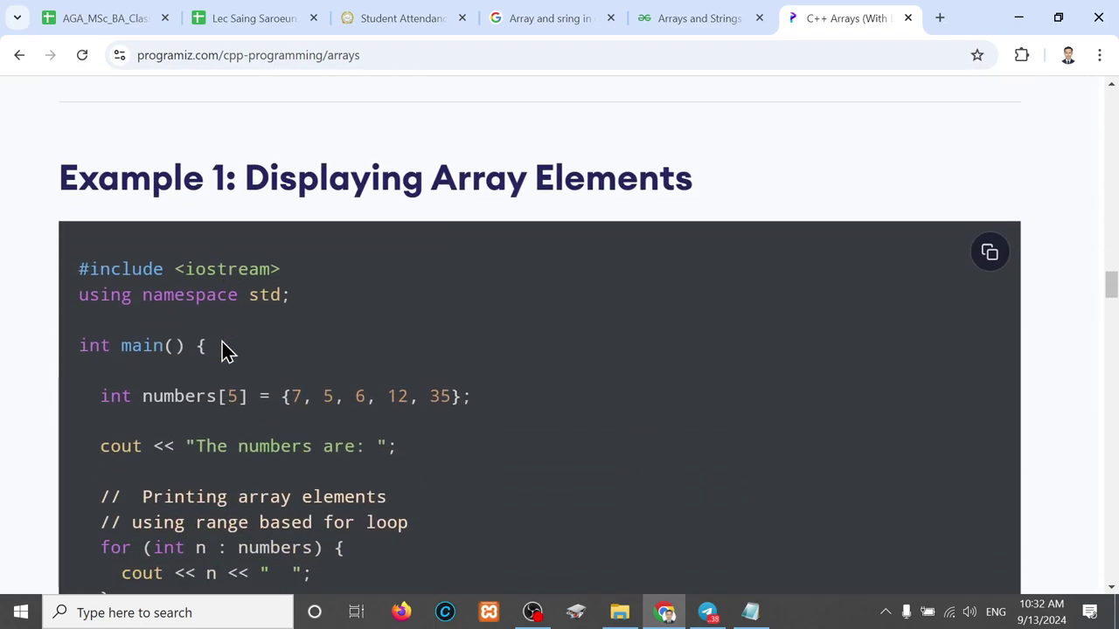
scroll(223, 349, "down", 1)
scroll(223, 350, "down", 1)
scroll(222, 350, "down", 1)
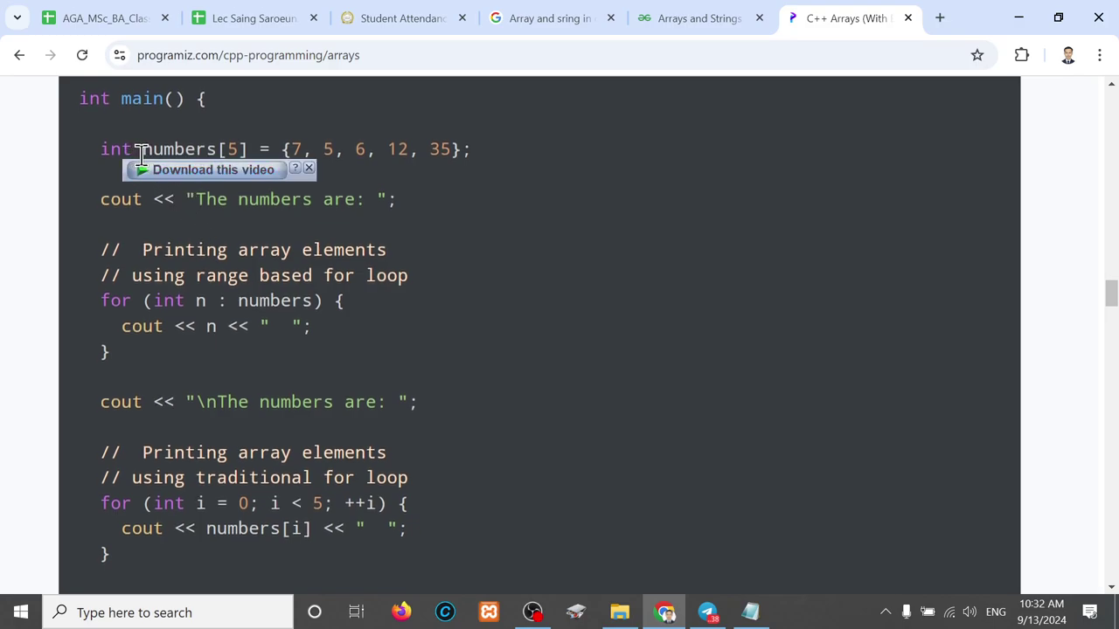
left_click_drag(142, 148, 540, 175)
left_click(539, 175)
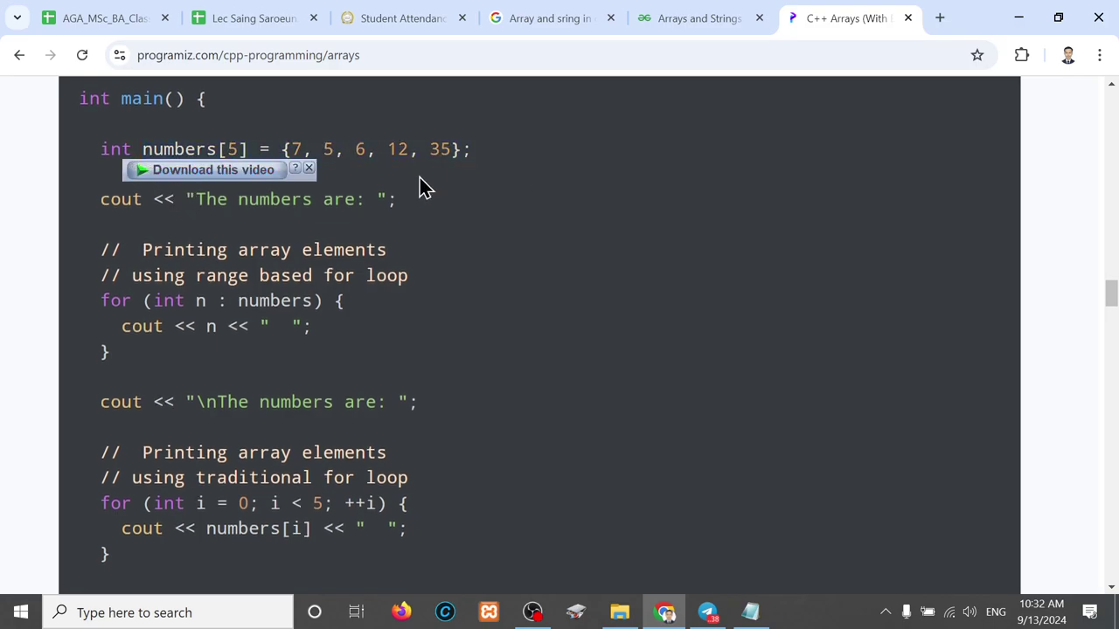
left_click(310, 168)
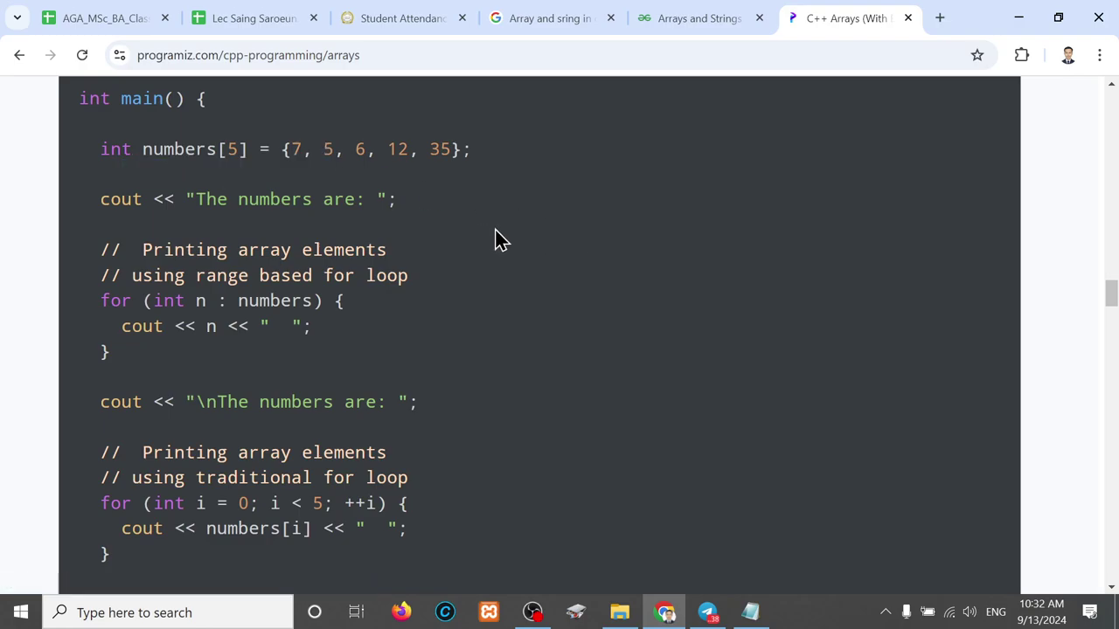
Highlight size 5 and initializer {7, 5, 6, 12, 35}, then select the whole declaration line.
double_click(234, 151)
left_click_drag(291, 150, 449, 150)
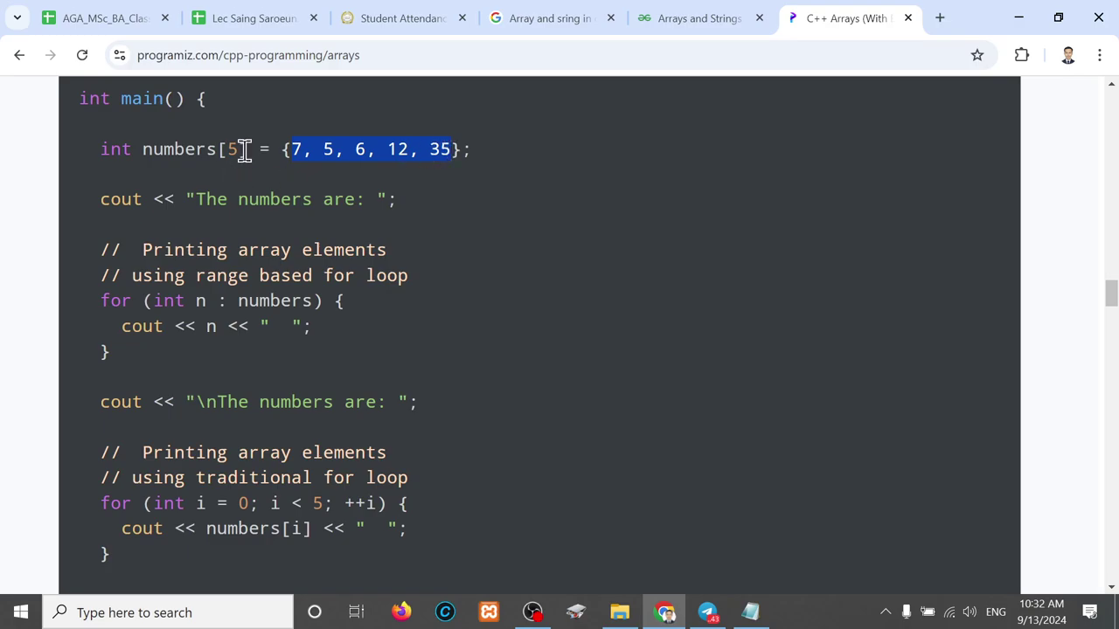
left_click_drag(258, 150, 174, 151)
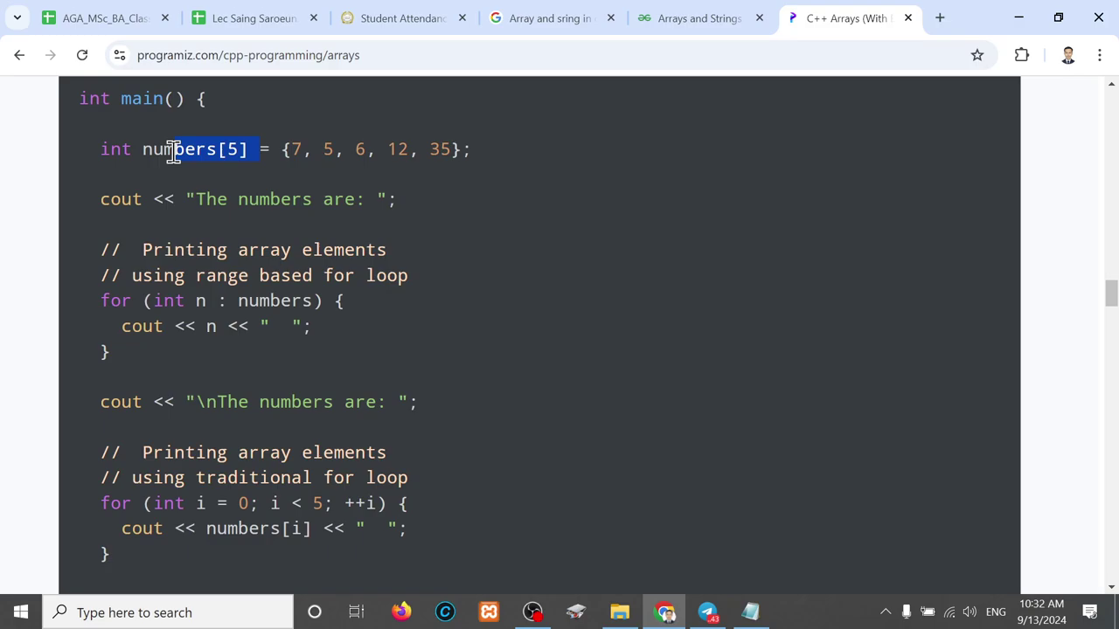
left_click_drag(497, 162, 288, 153)
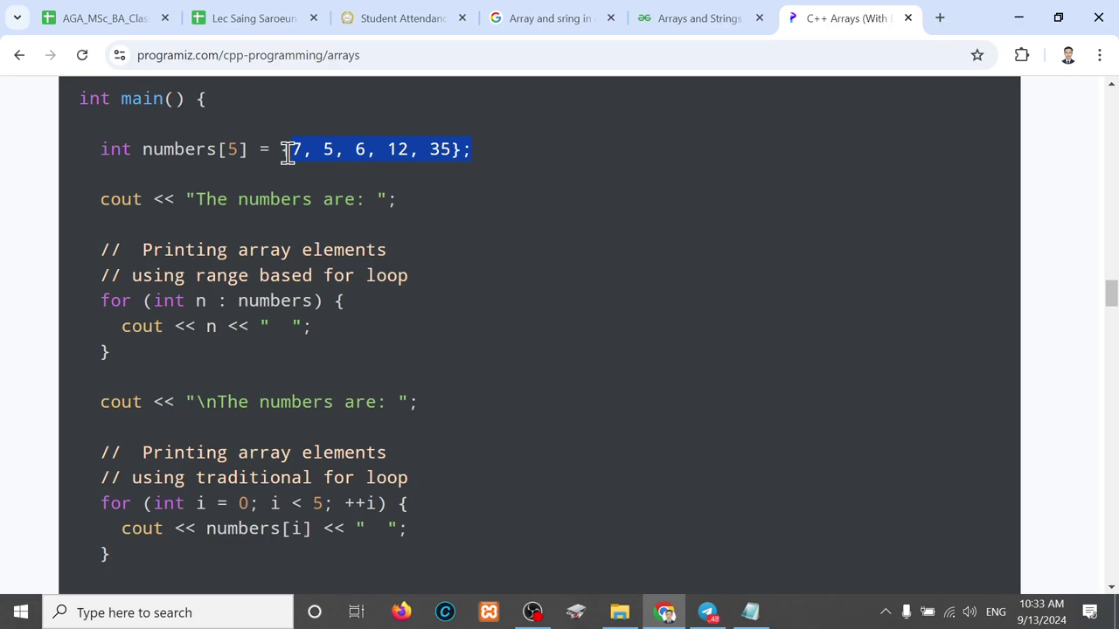
left_click_drag(143, 149, 295, 149)
left_click(349, 149)
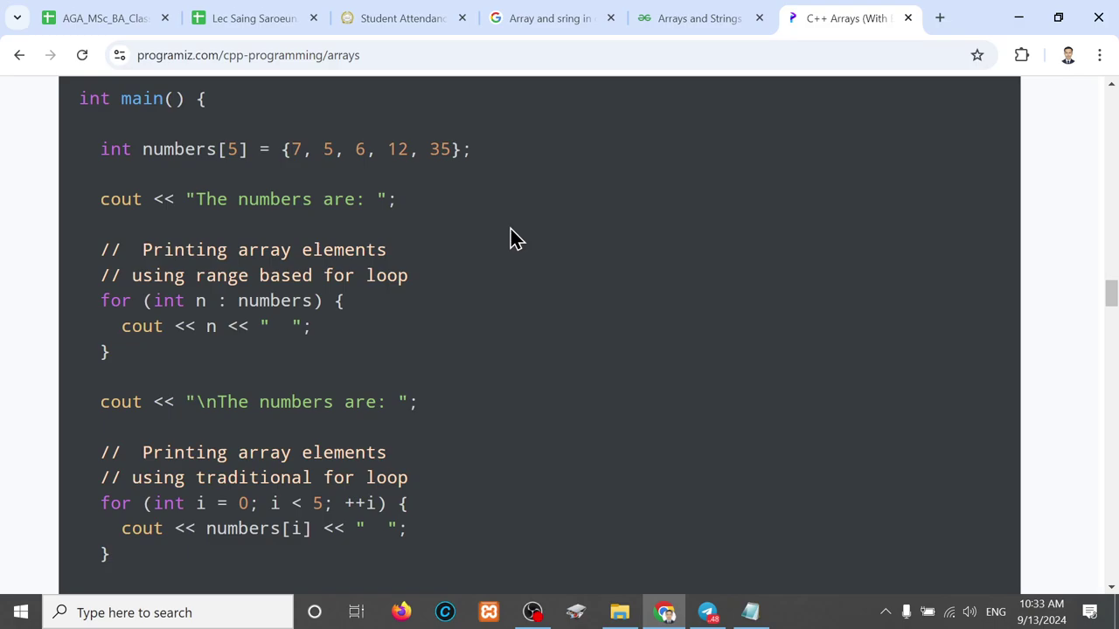
mouse_move(490, 168)
left_mouse_down()
mouse_move(268, 146)
mouse_move(97, 149)
left_mouse_up()
key("ctrl+c")
Paste the declaration into Notepad and rename the array from numbers to n.
left_click(750, 612)
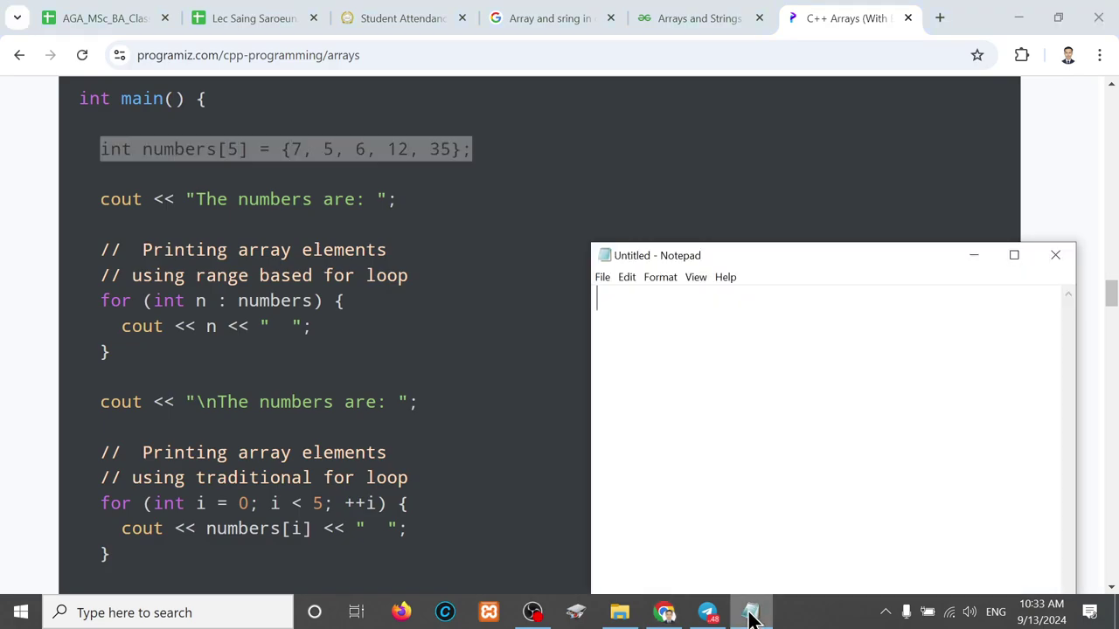
key("ctrl+v")
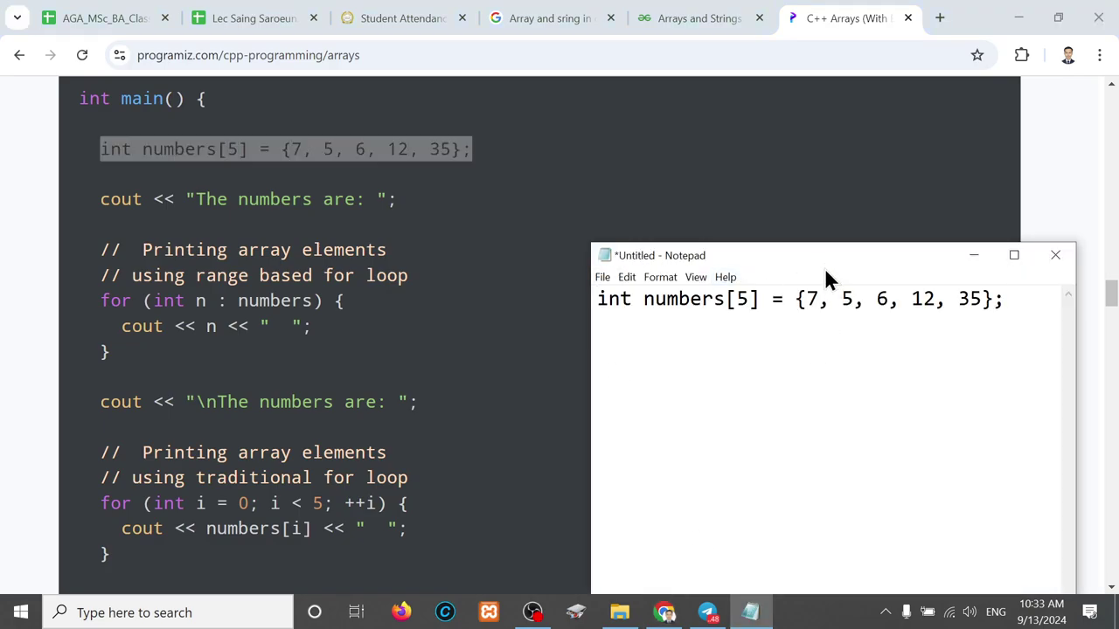
left_click_drag(825, 266, 725, 118)
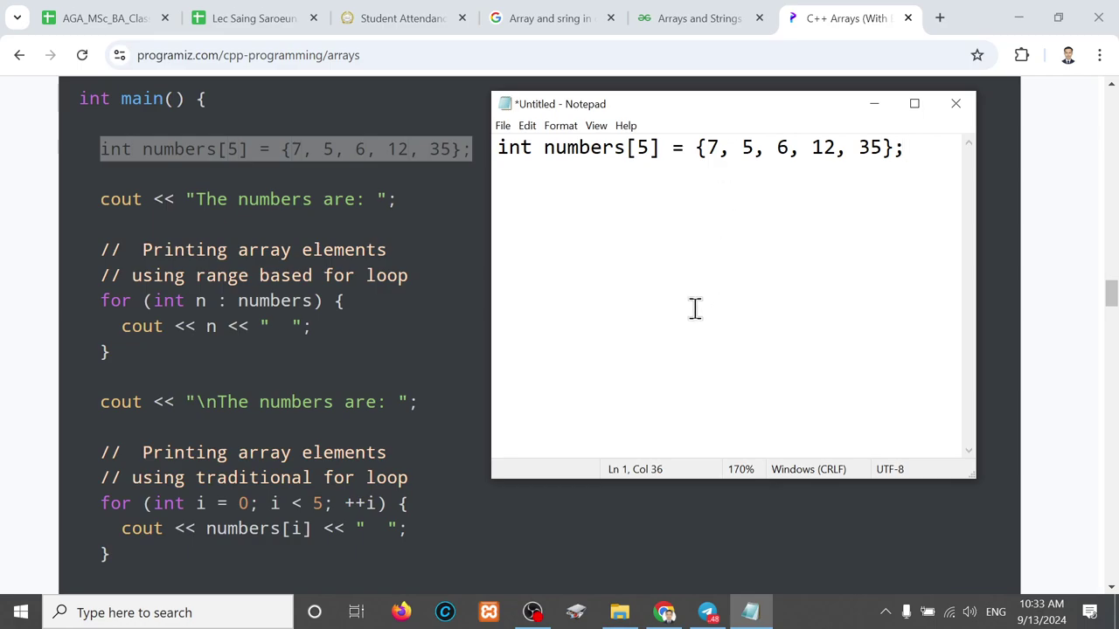
key("Return")
left_click(591, 147)
double_click(591, 147)
type("n")
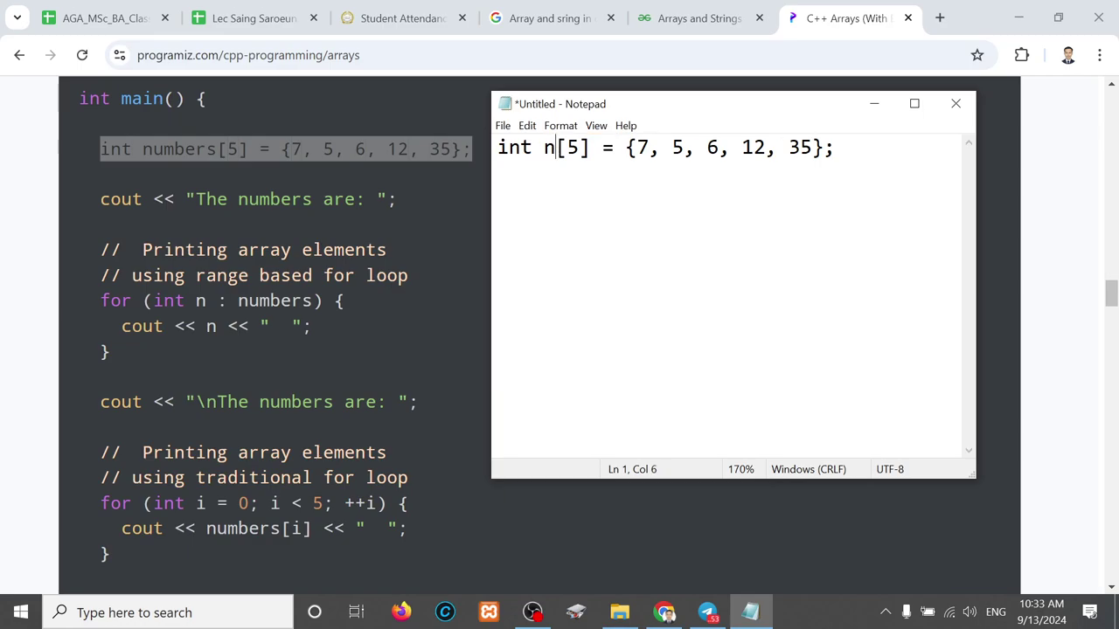
Add the line n[1] = 5 below the declaration.
left_click(574, 198)
key("Return")
type("n[]")
type(" = 5")
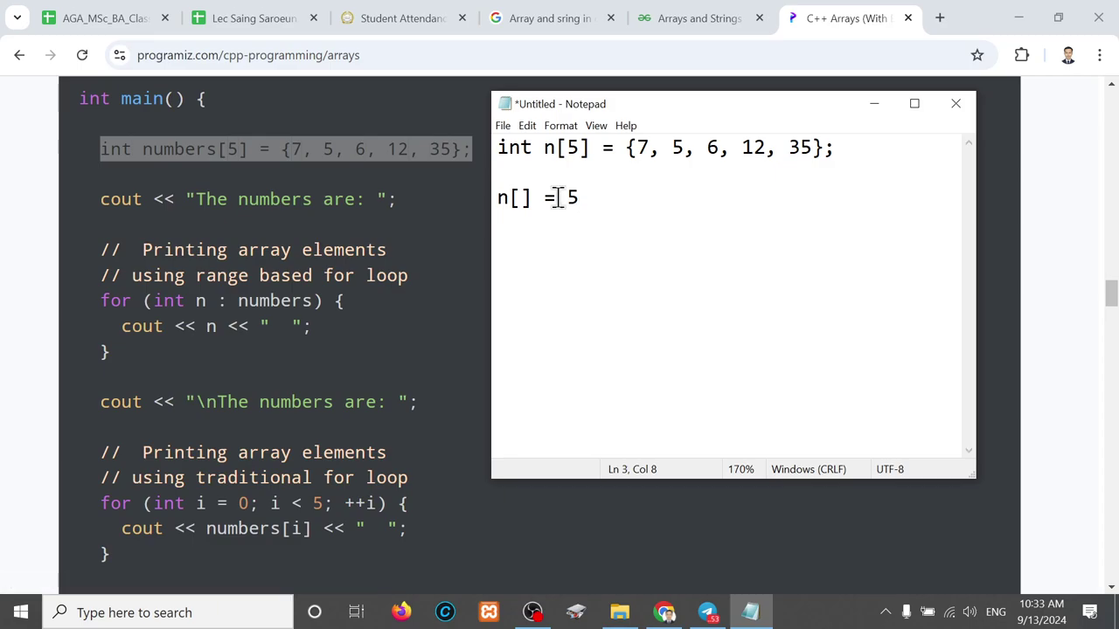
left_click_drag(637, 149, 682, 151)
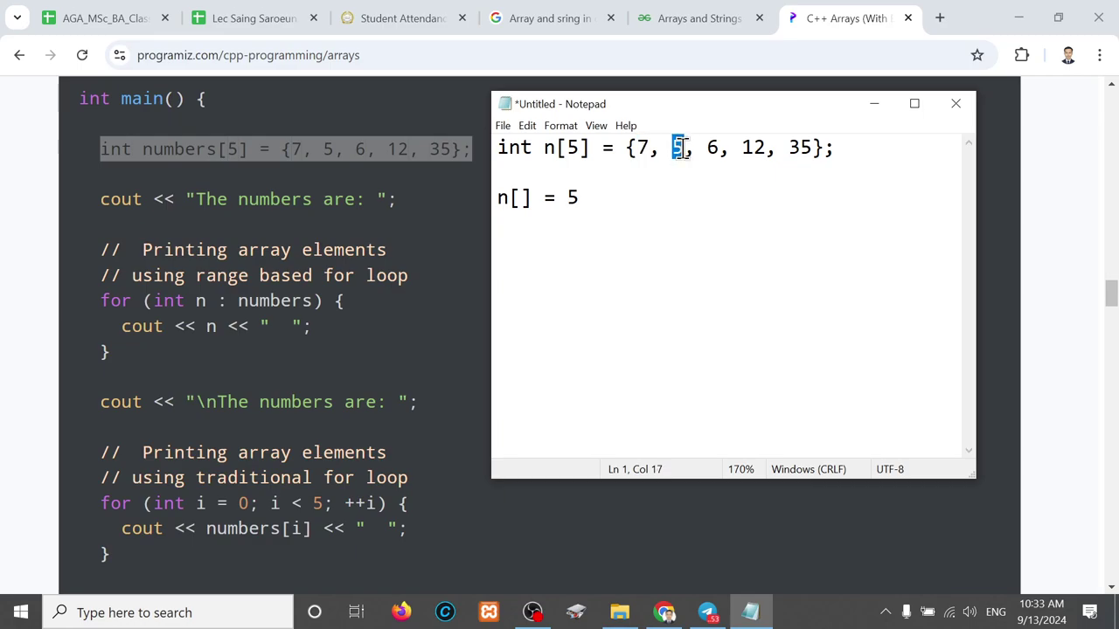
left_click(521, 197)
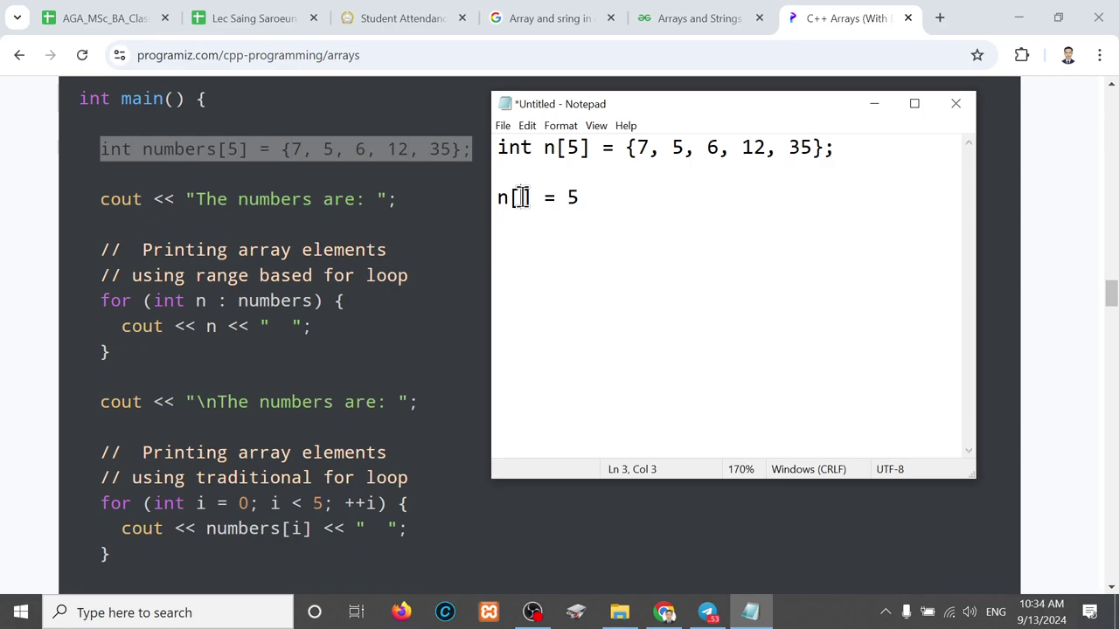
type("1")
left_click(719, 283)
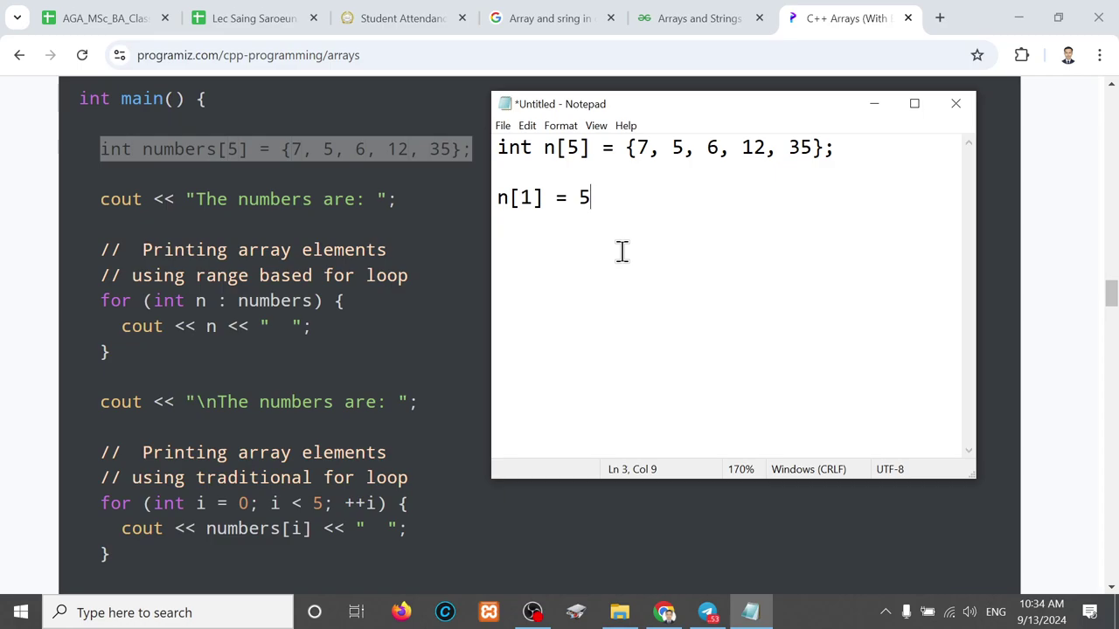
Add the line n[4] = 35 beneath n[1] = 5.
key("Return")
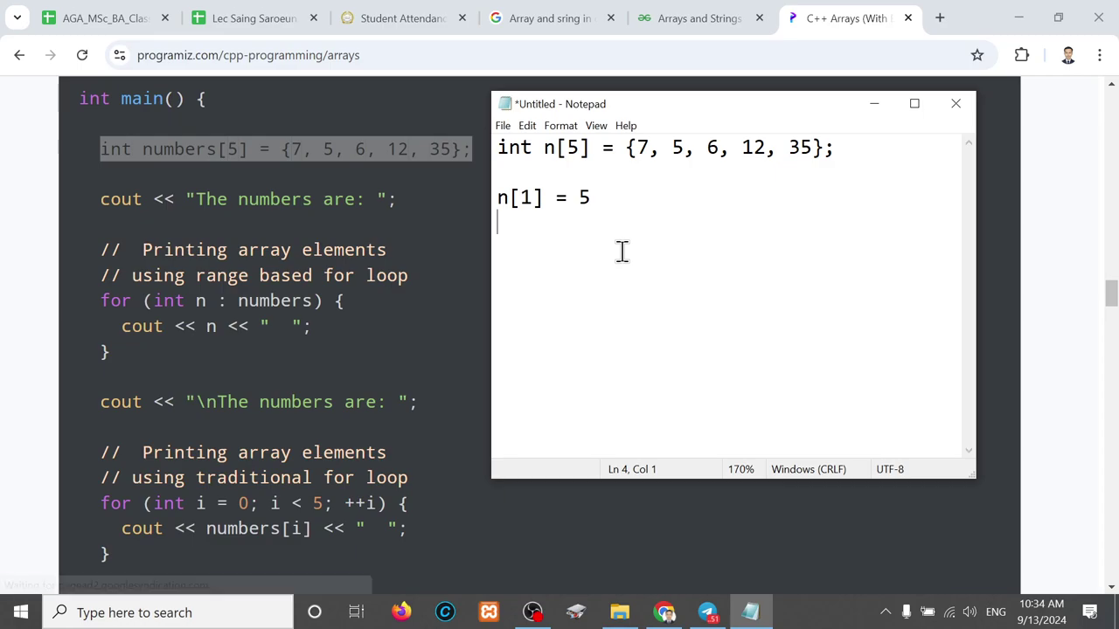
type("n[] ")
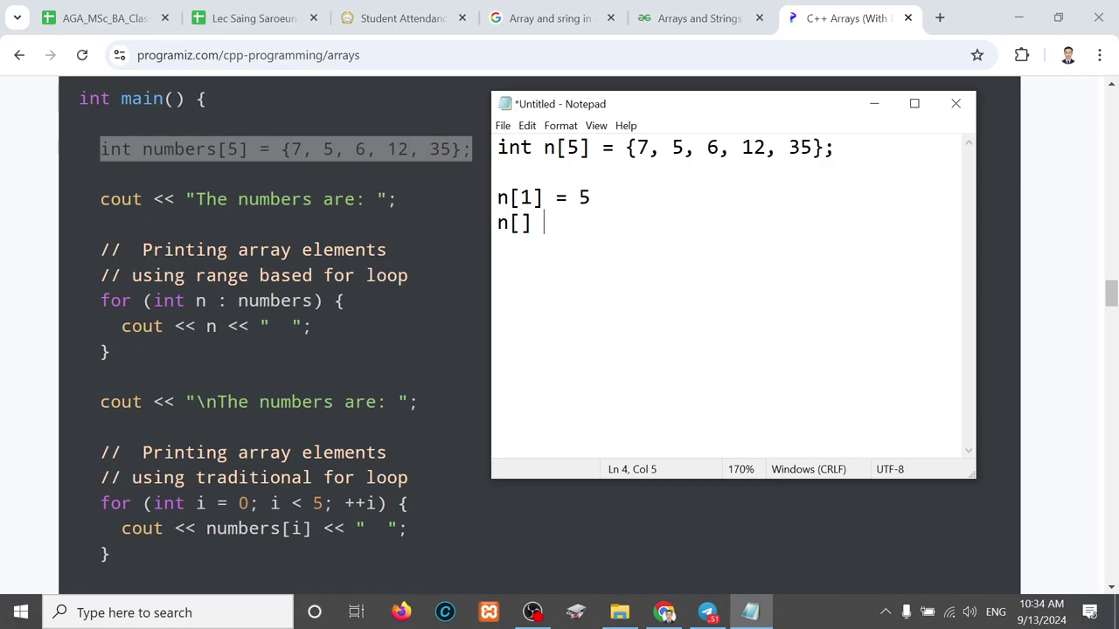
type("= ")
type("35")
type(", ")
type("12")
key("BackSpace")
key("BackSpace")
key("BackSpace")
key("BackSpace")
left_click(519, 224)
type("4")
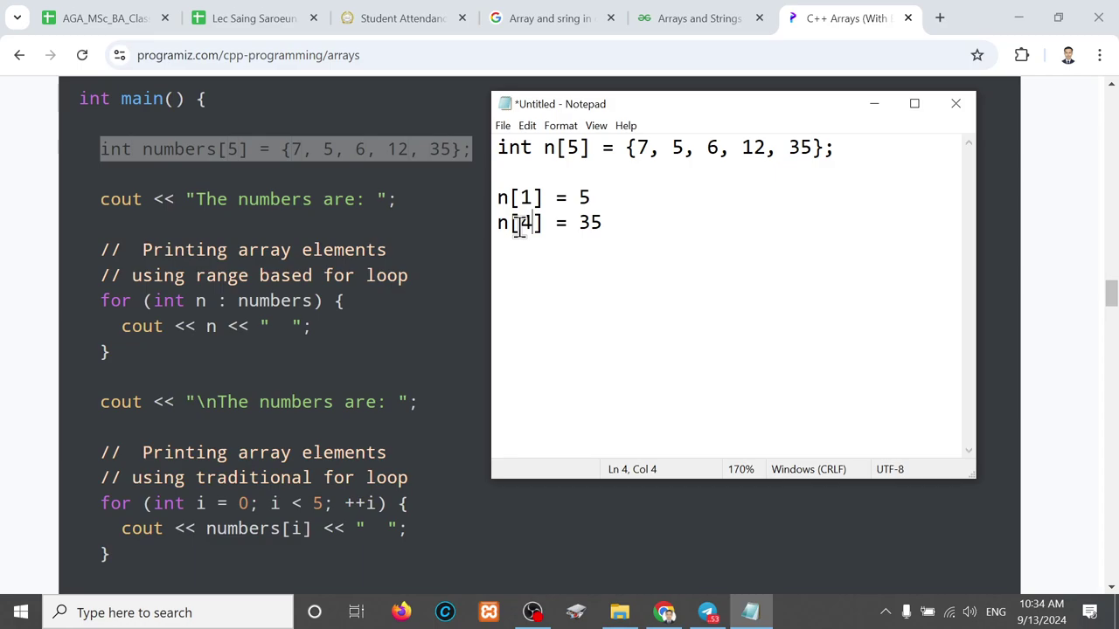
Select the Programiz example code from #include through the first for loop.
left_click(245, 357)
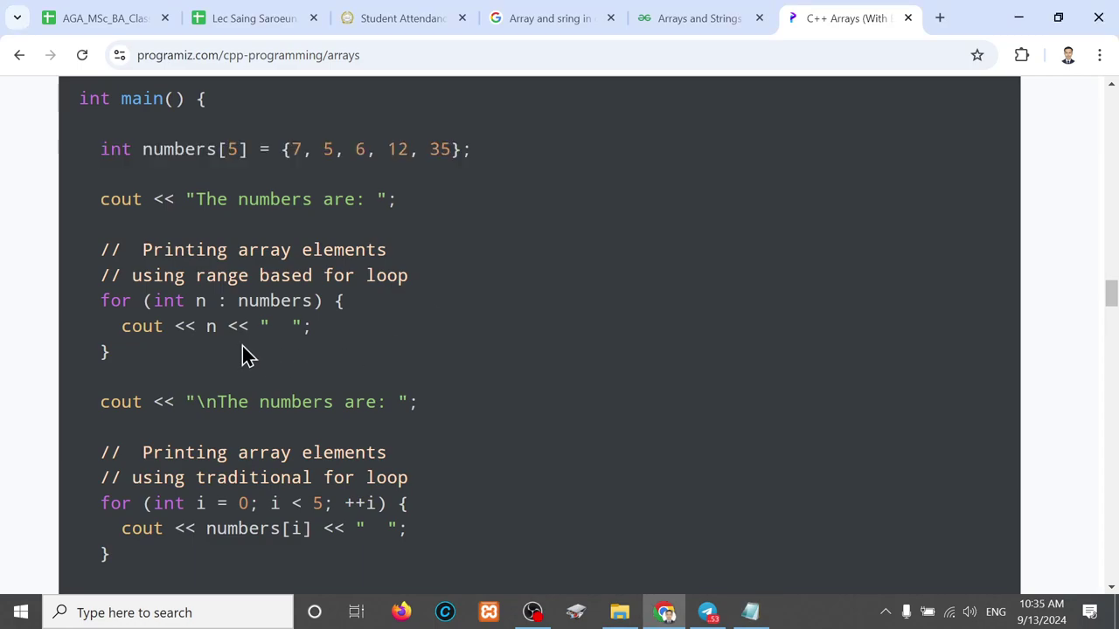
scroll(77, 103, "up", 2)
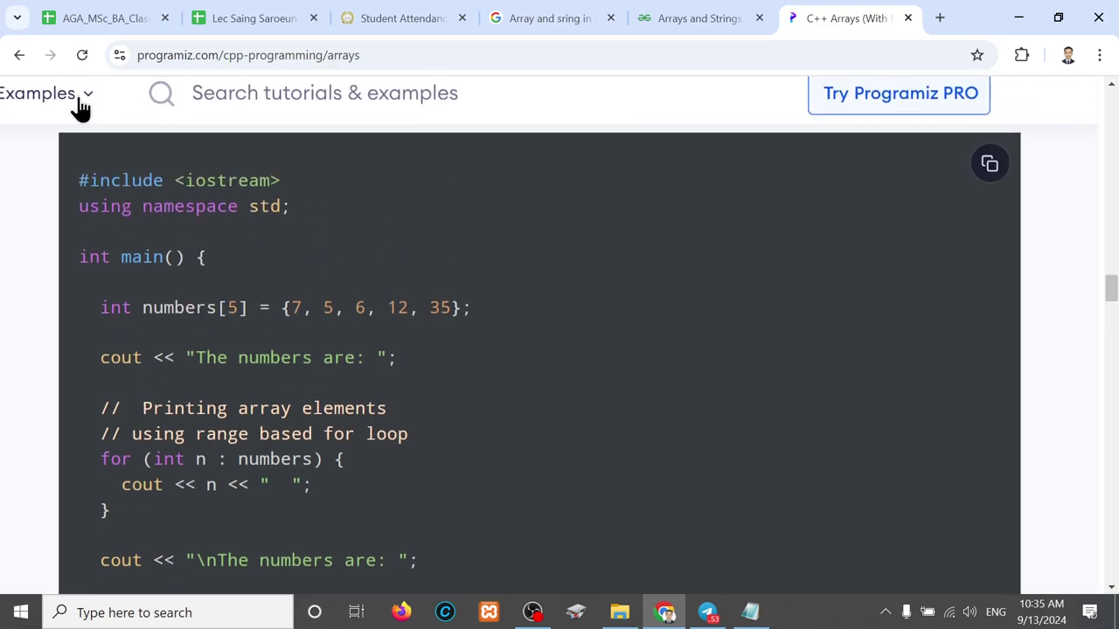
left_click_drag(79, 180, 147, 516)
key("ctrl+c")
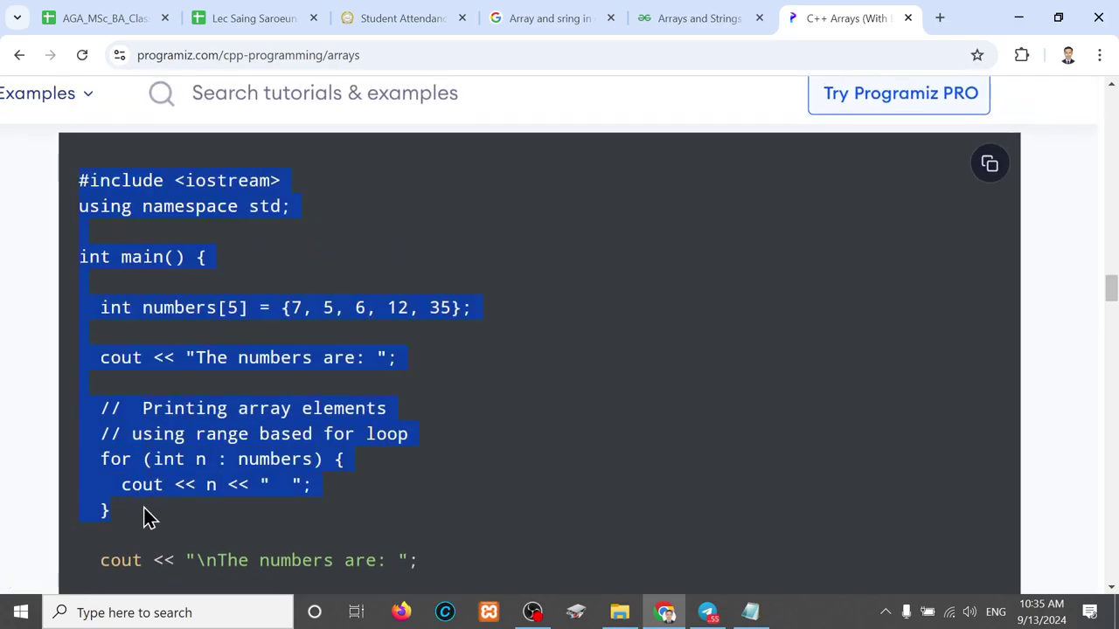
Launch Visual Studio Code from the Windows Start search.
left_click(21, 611)
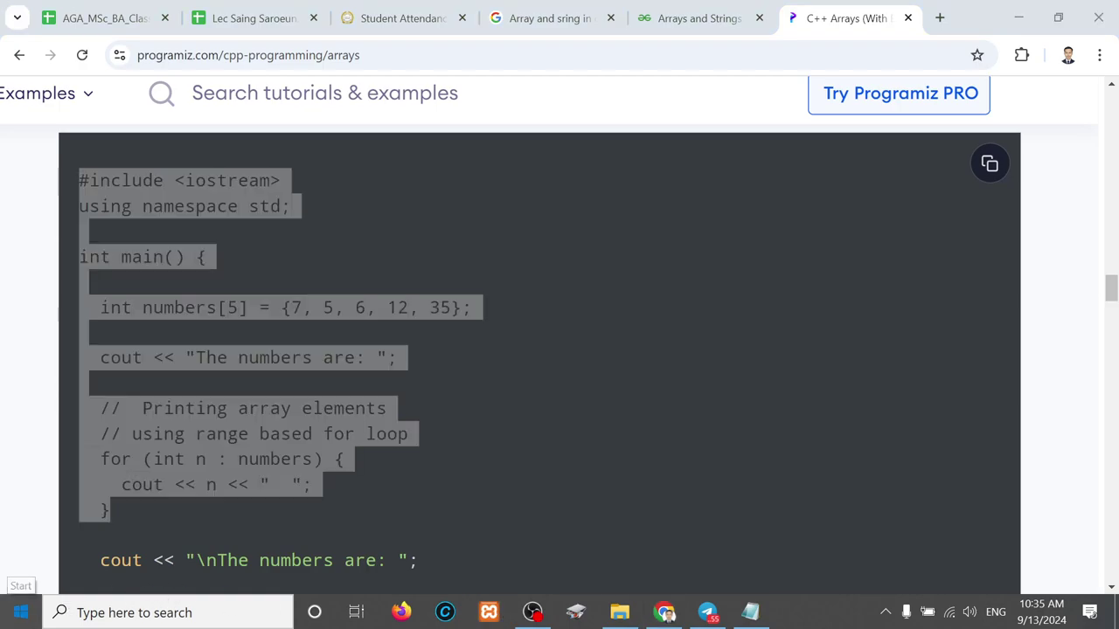
type("vis")
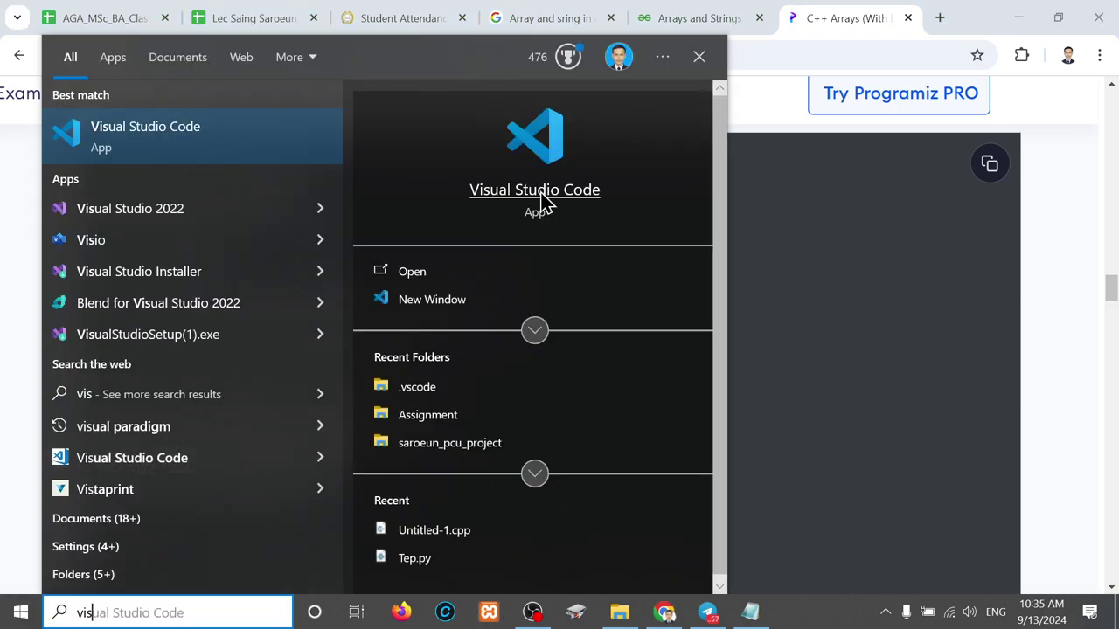
left_click(544, 201)
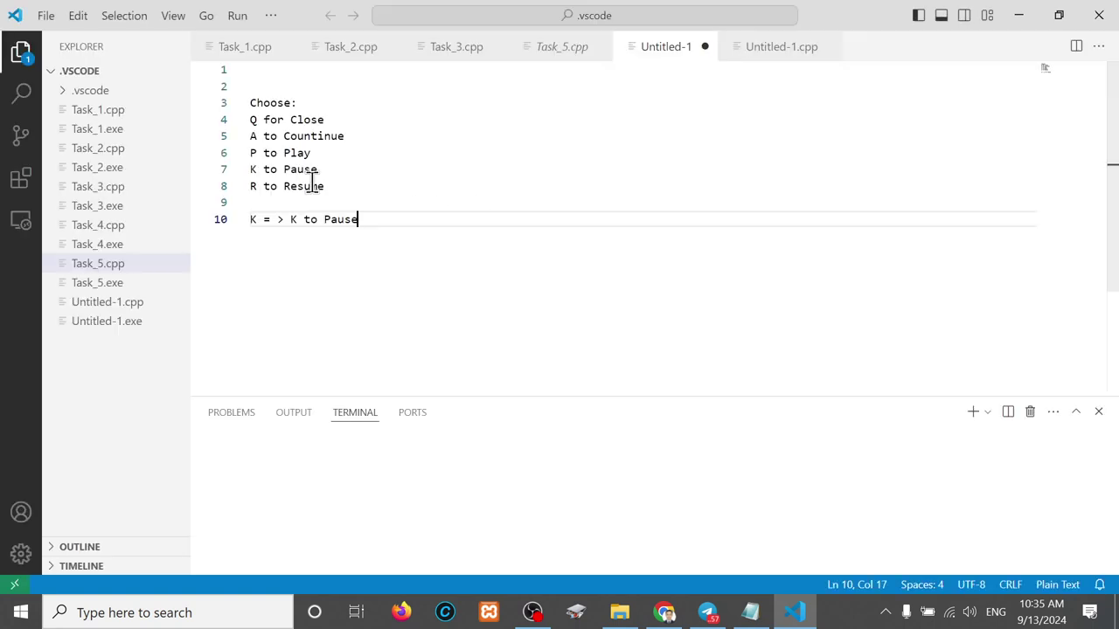
Paste the copied example code into a new untitled file.
left_click(451, 166)
key("ctrl+n")
key("ctrl+v")
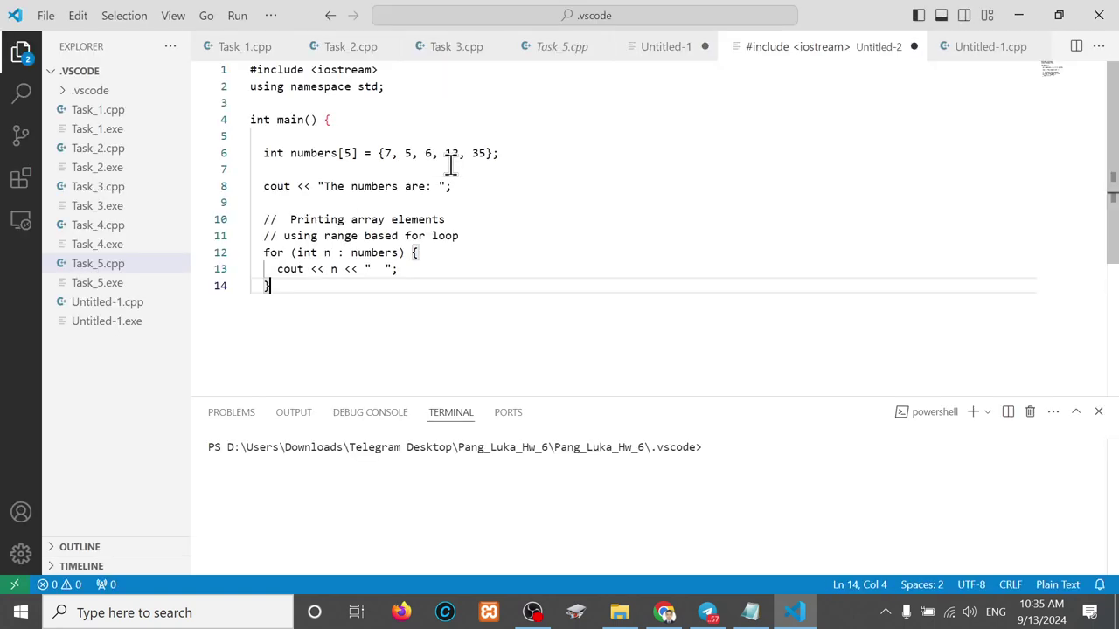
Save the new file as arry.cpp.
key("ctrl+s")
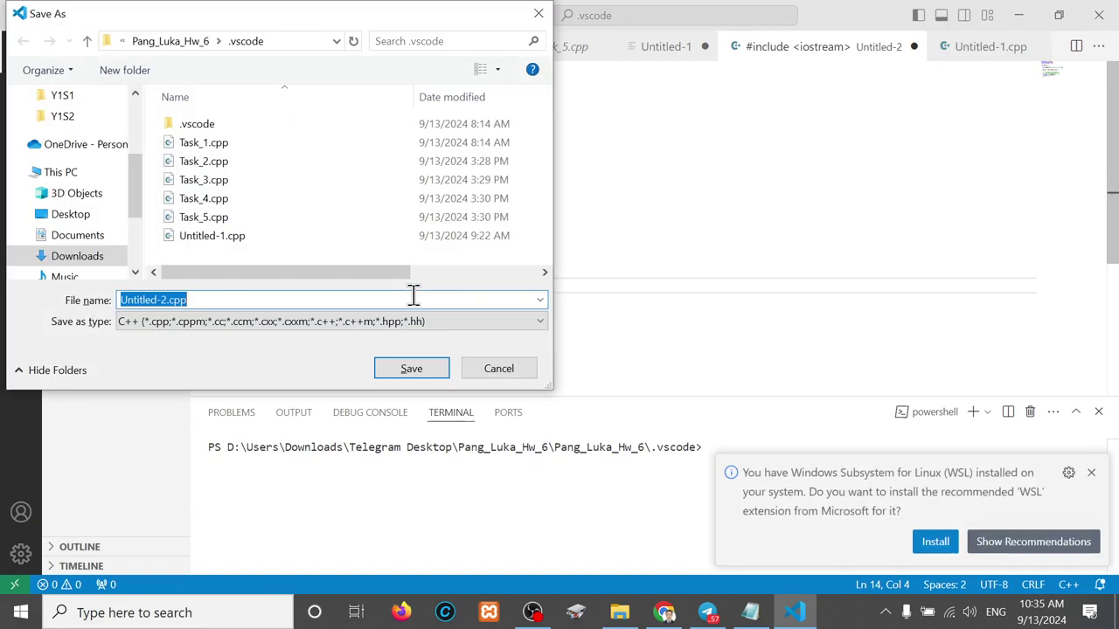
type("arry.c")
key("BackSpace")
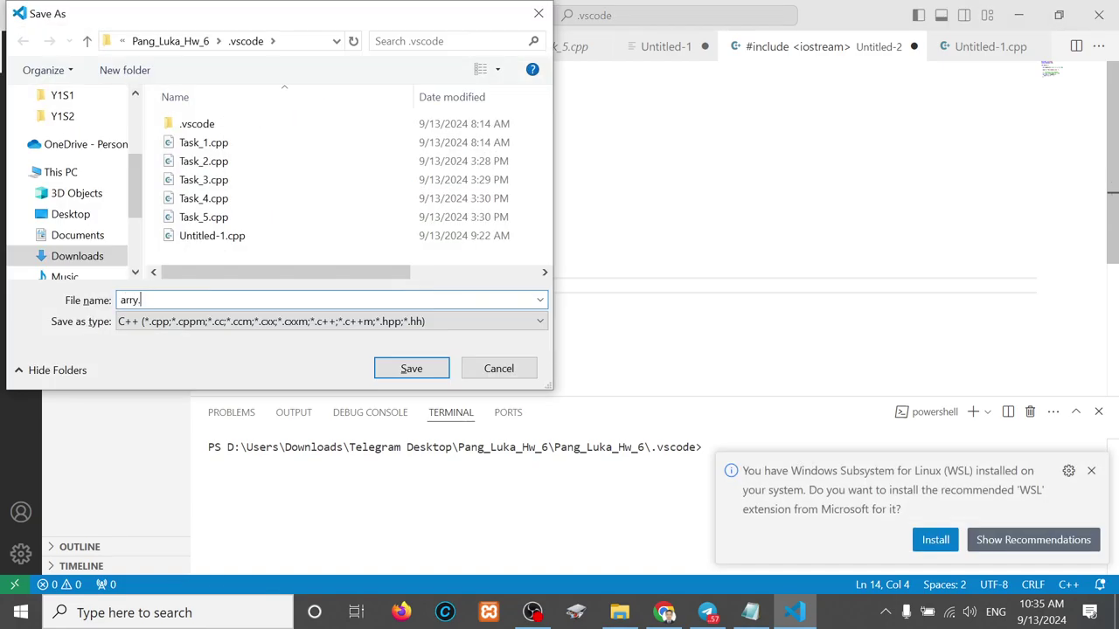
type("ccp")
key("BackSpace")
key("BackSpace")
key("BackSpace")
type("cpp")
key("Return")
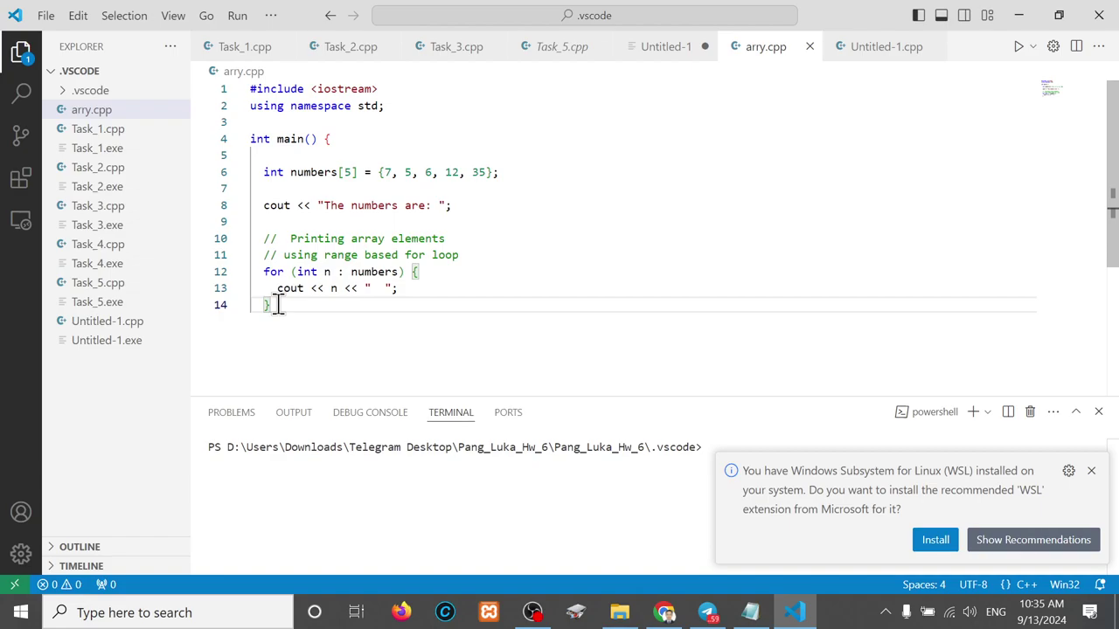
Delete the for loop and append << numbers[5] to the cout line.
left_click_drag(273, 304, 258, 276)
key("BackSpace")
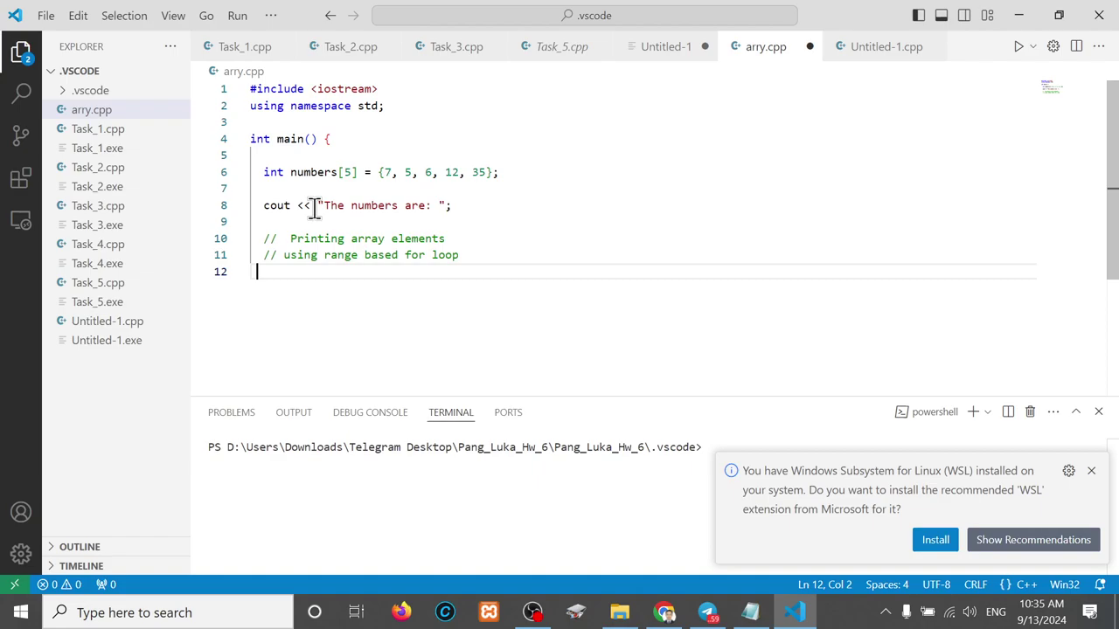
mouse_move(313, 172)
left_click_drag(291, 172, 357, 172)
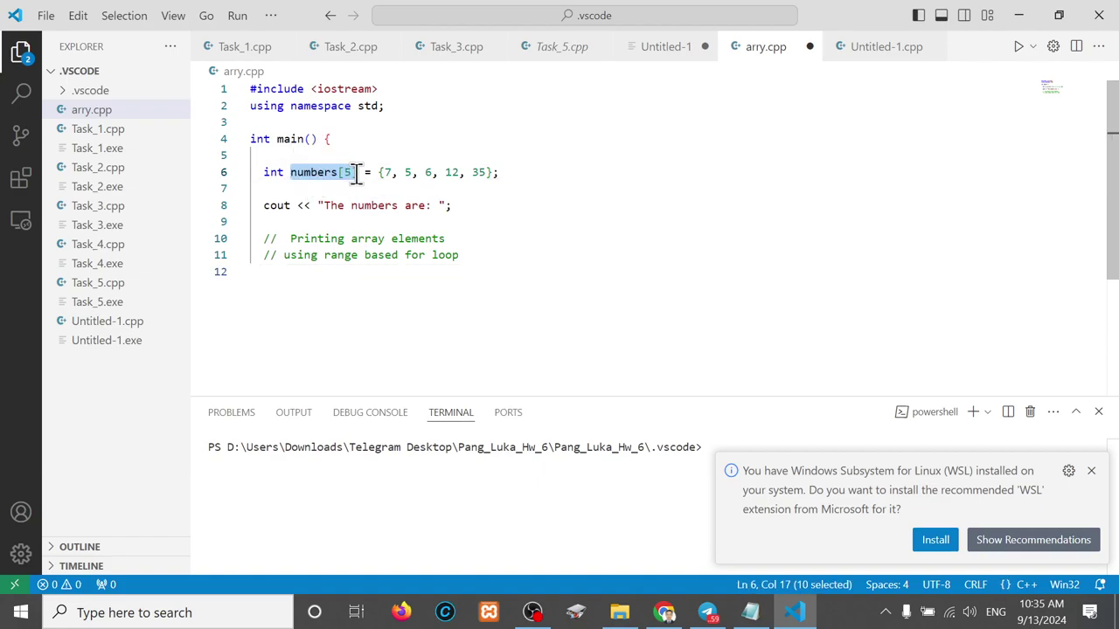
left_click(445, 206)
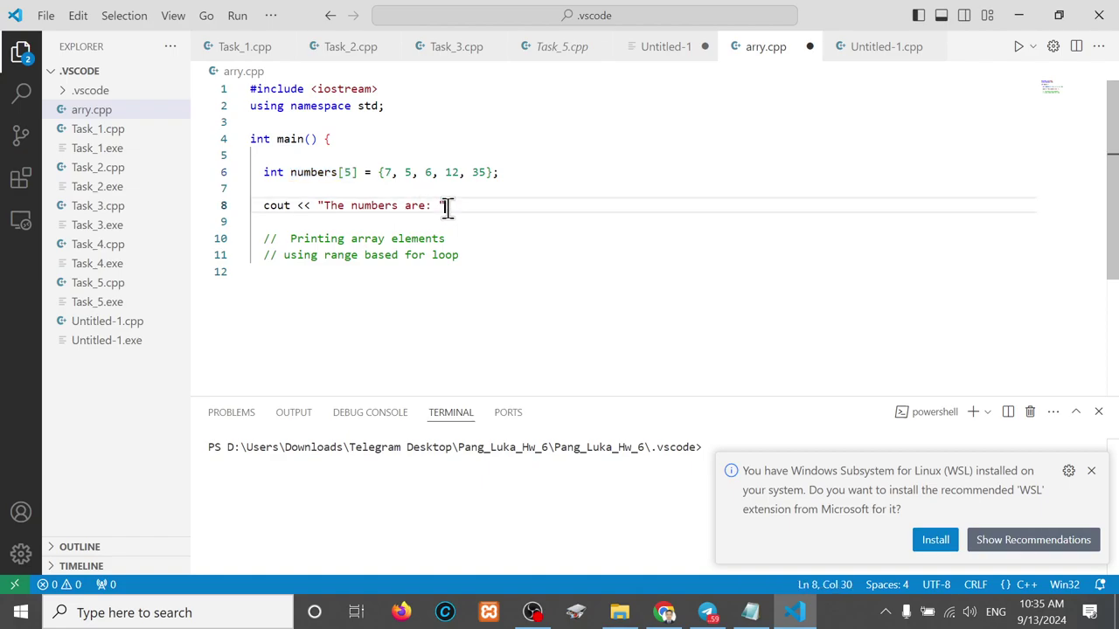
type("<< numbers[5];")
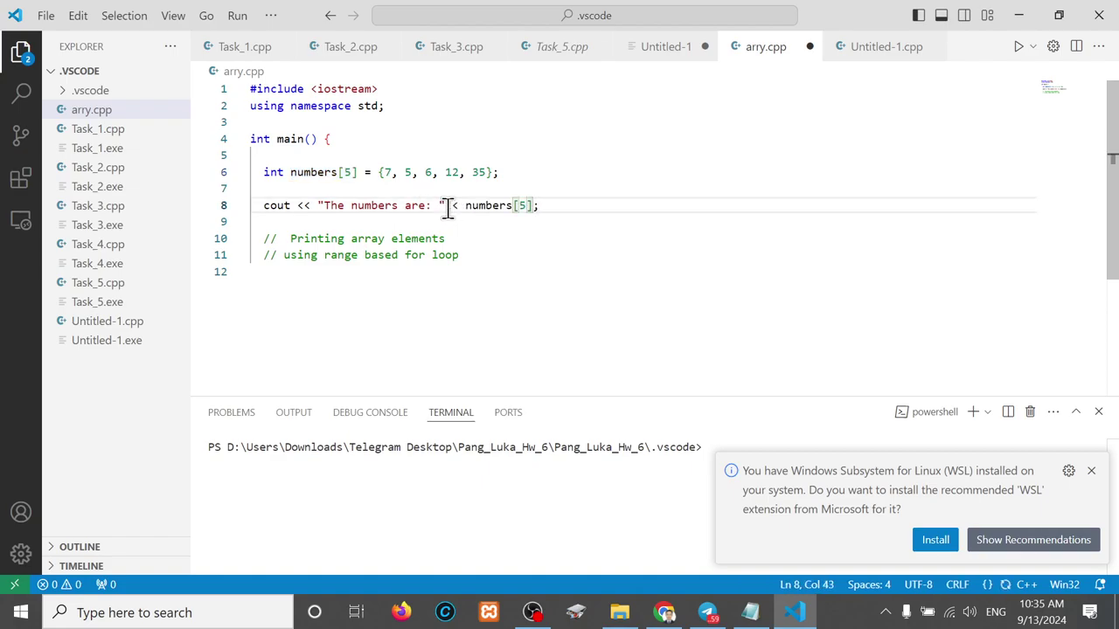
Close main with a brace, enlarge the editor, and dismiss the WSL notification.
left_click(605, 222)
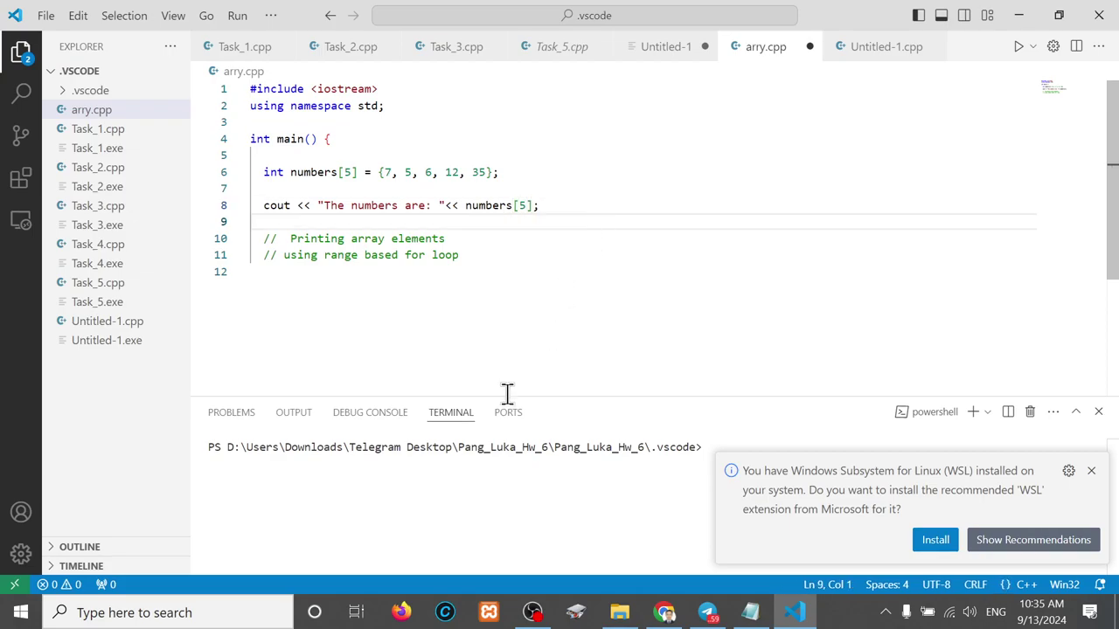
left_click(502, 335)
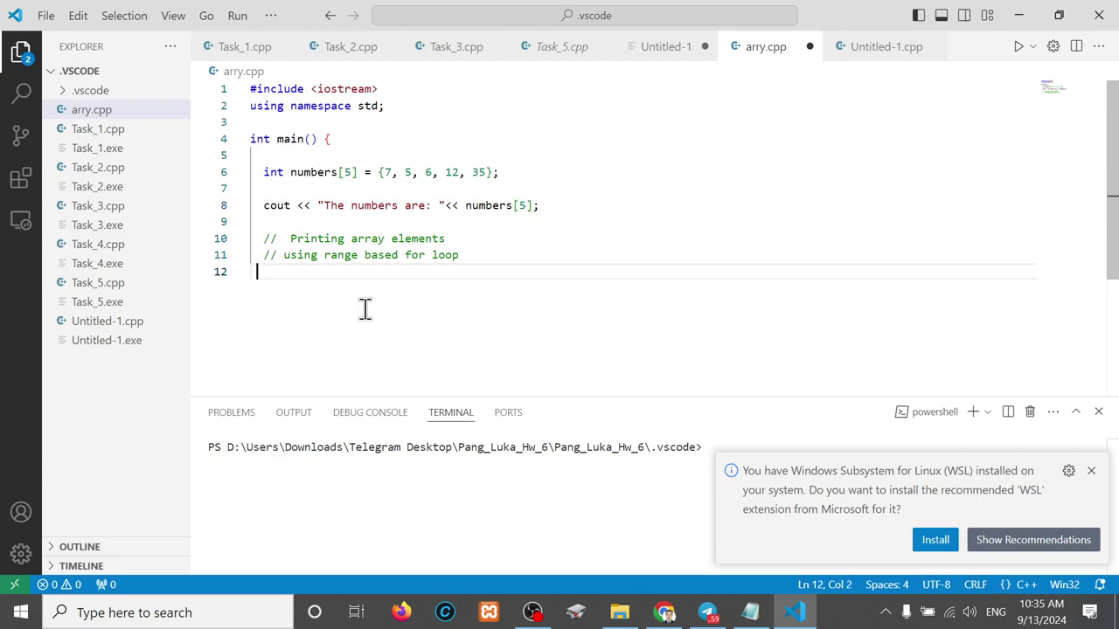
type("}")
key("ctrl+equal")
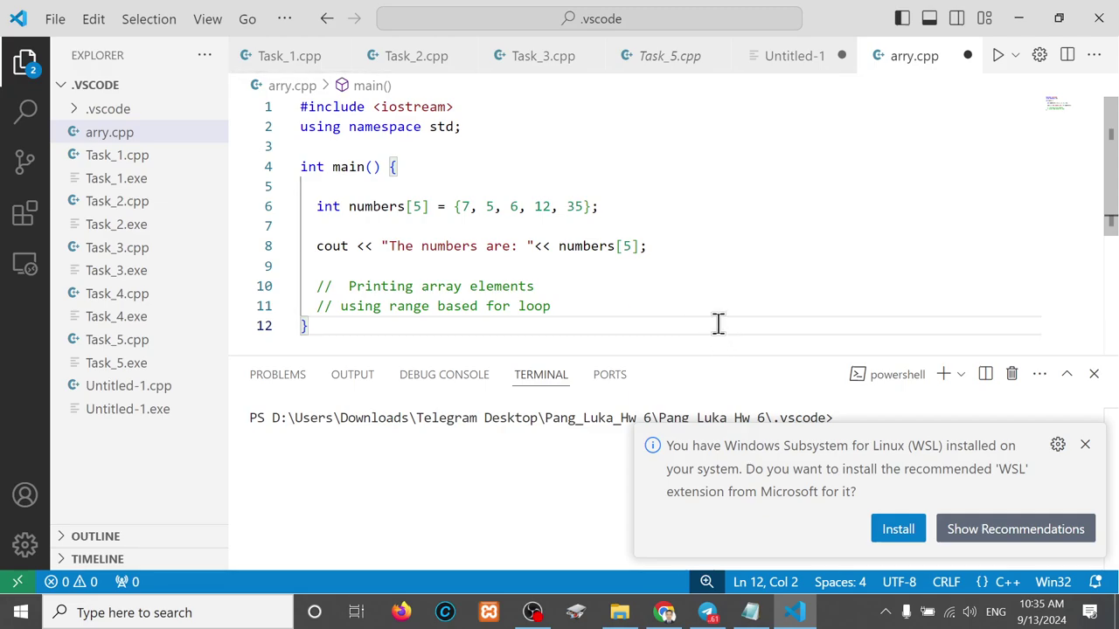
left_click(1085, 446)
left_click(588, 229)
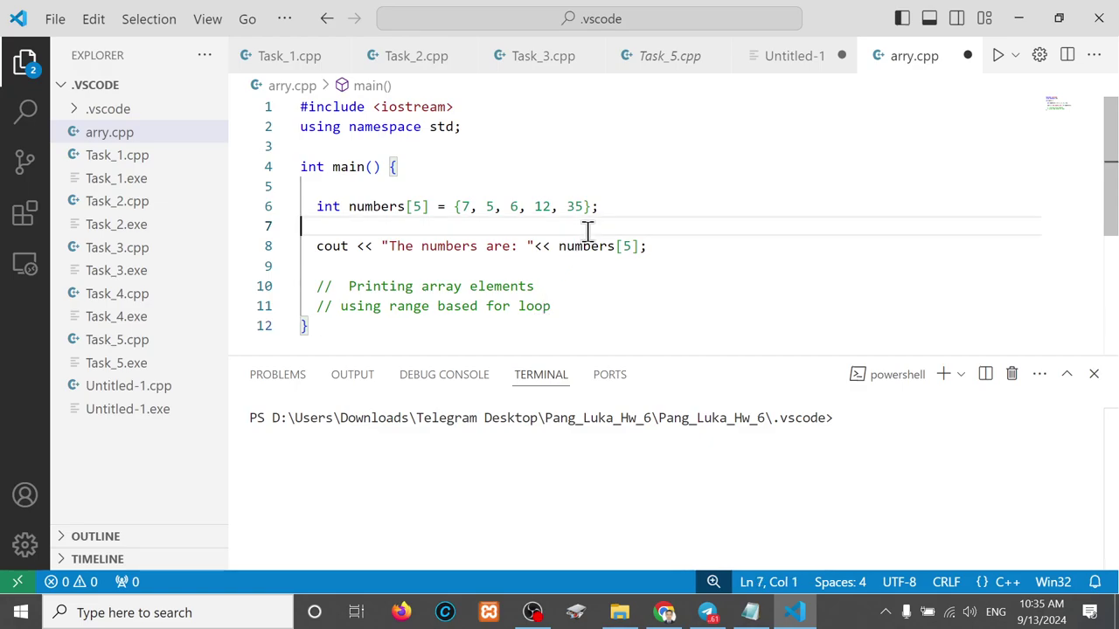
left_click(645, 248)
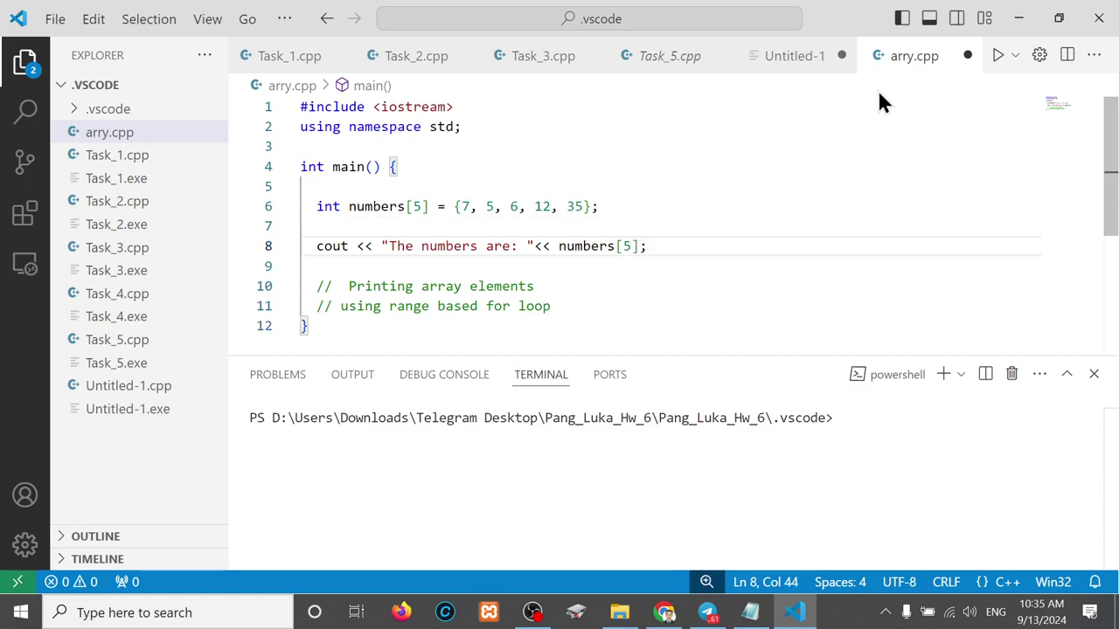
Run arry.cpp and show the terminal output, highlighting the garbage value 59322.
left_click(998, 55)
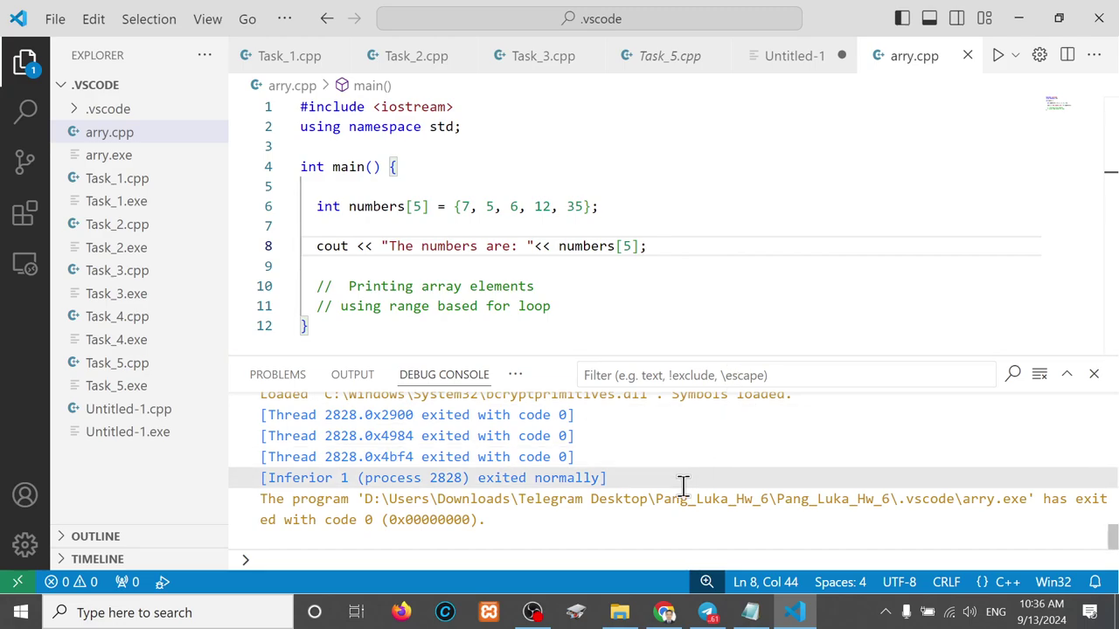
left_click(517, 376)
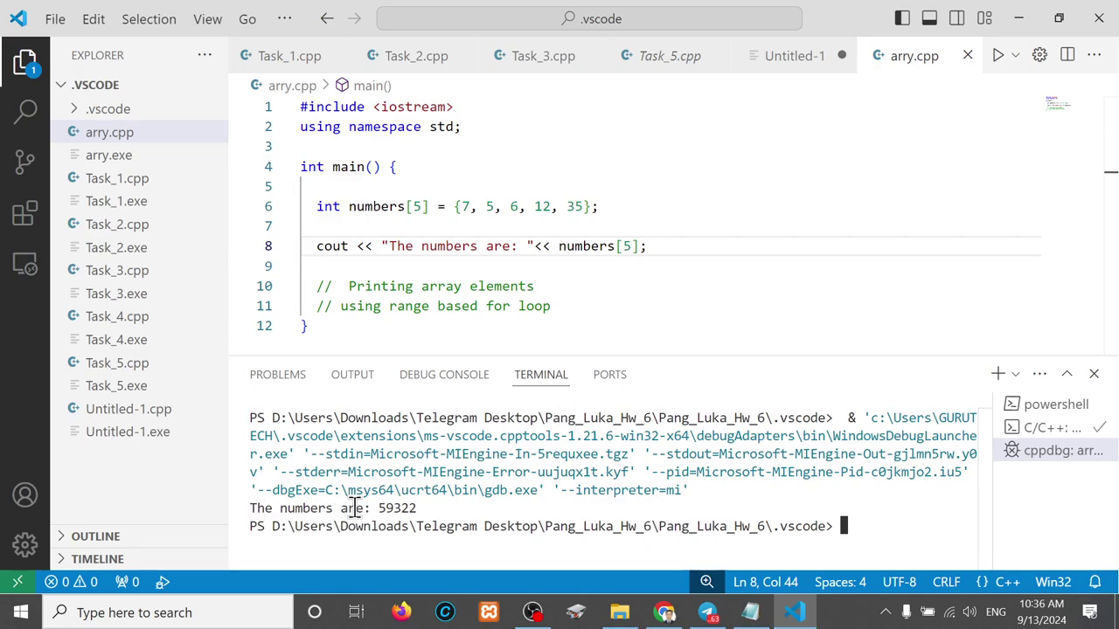
double_click(420, 508)
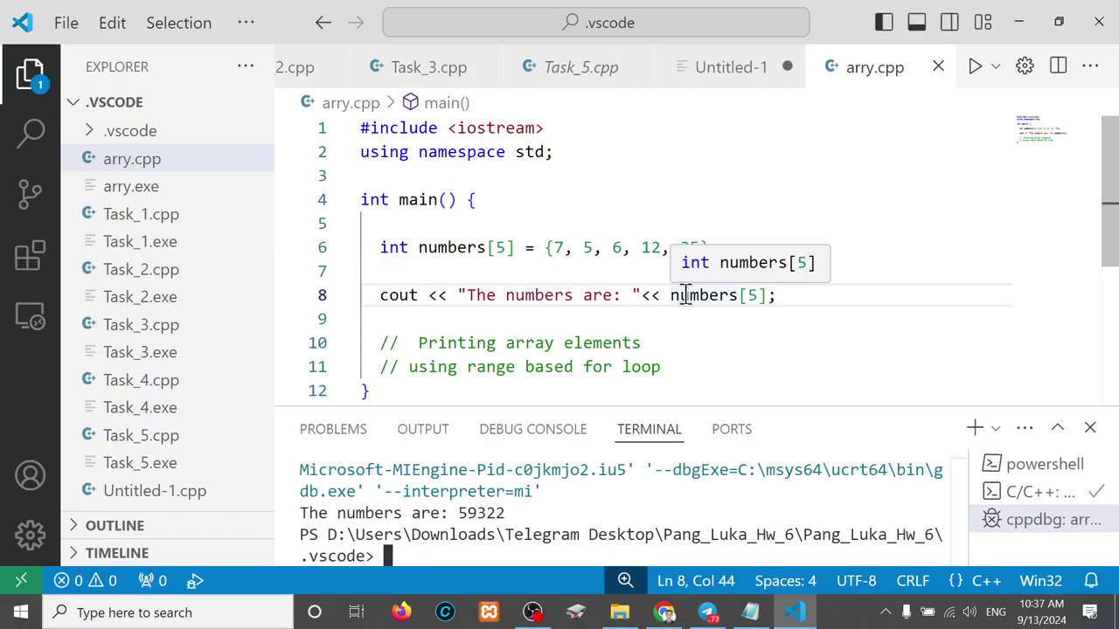
Point out the out-of-range index 5 in numbers[5] and the printed 59322.
left_click(623, 251)
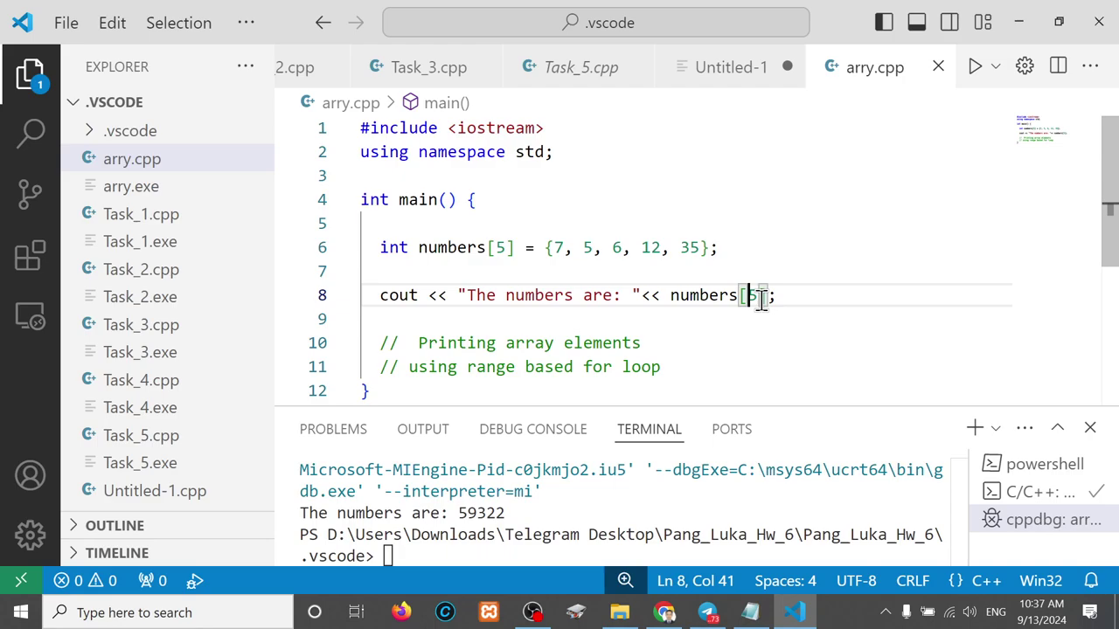
key("Right")
key("shift+Left")
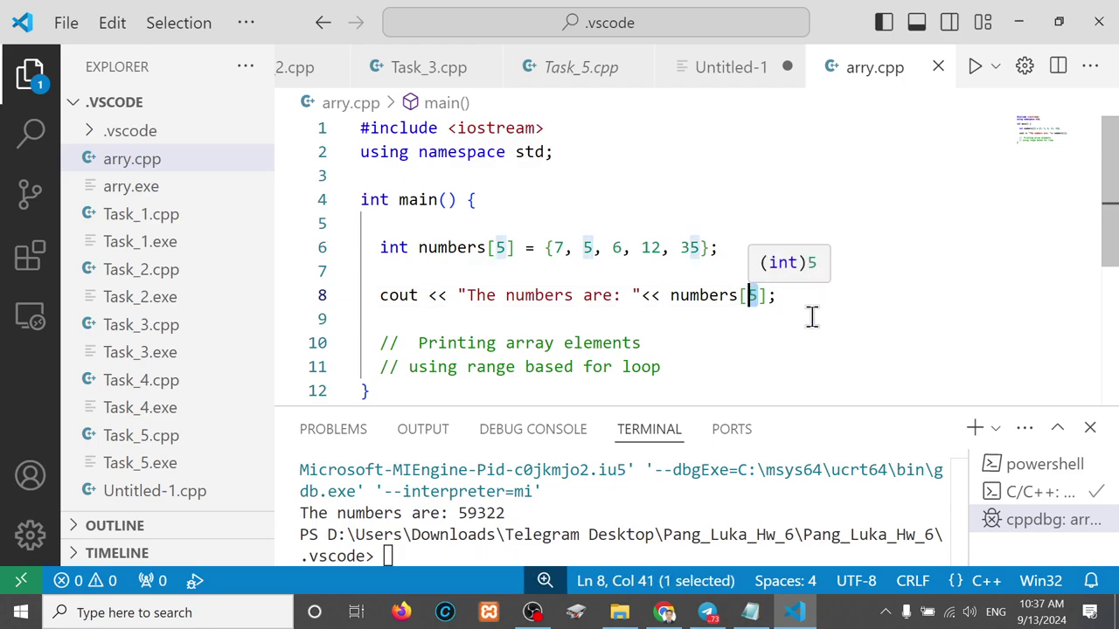
key("Down")
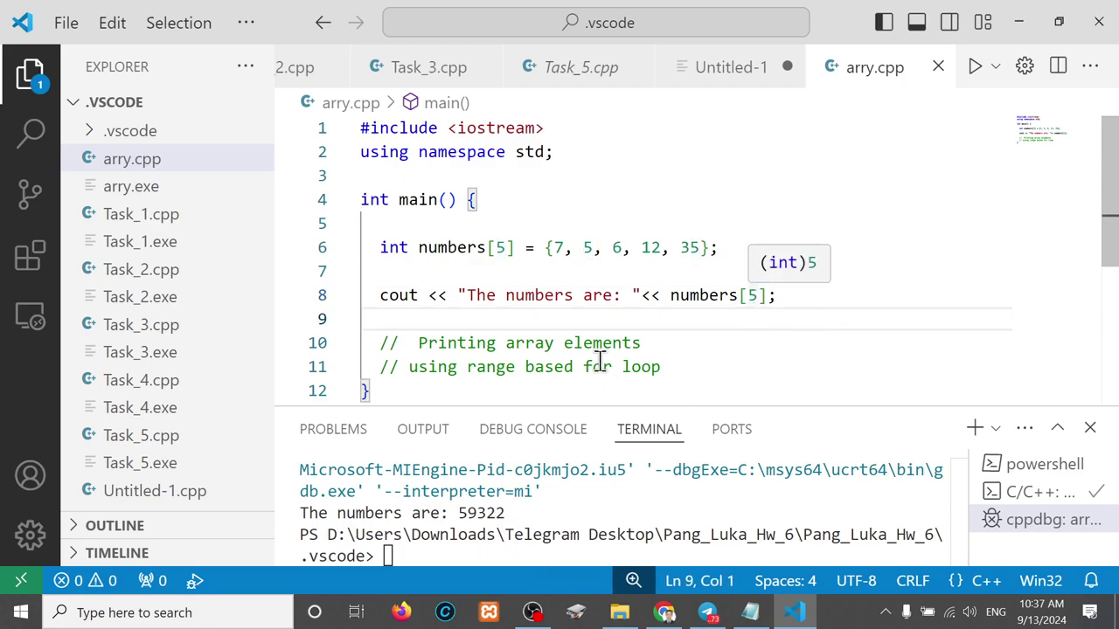
left_click(509, 513)
left_click_drag(508, 513, 459, 513)
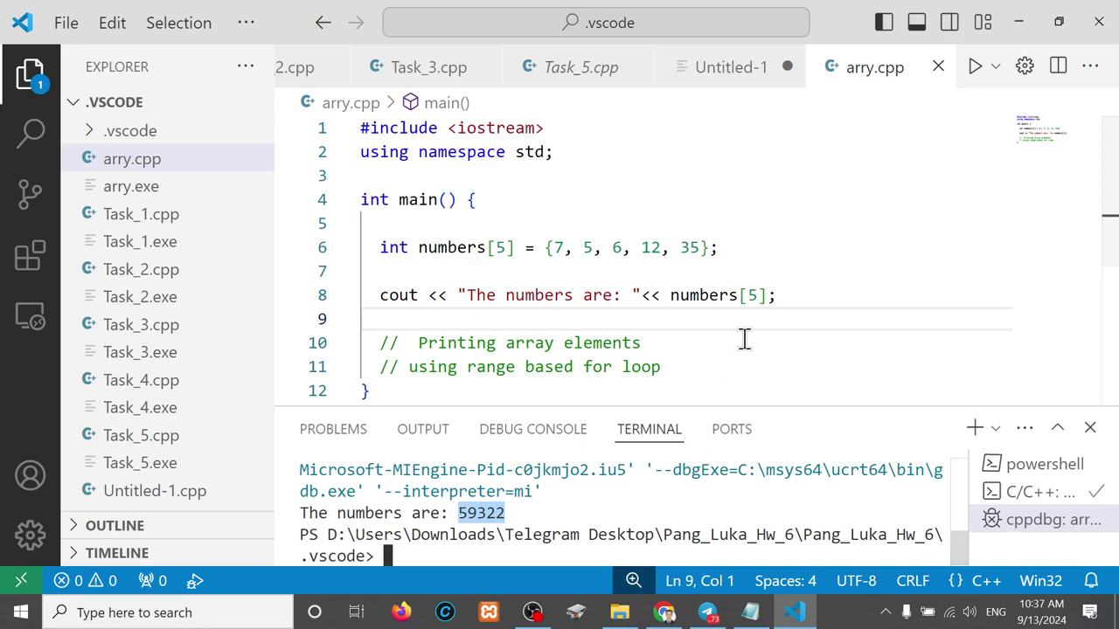
Change the index to numbers[4] and rerun the program.
left_click(757, 296)
key("BackSpace")
type("4")
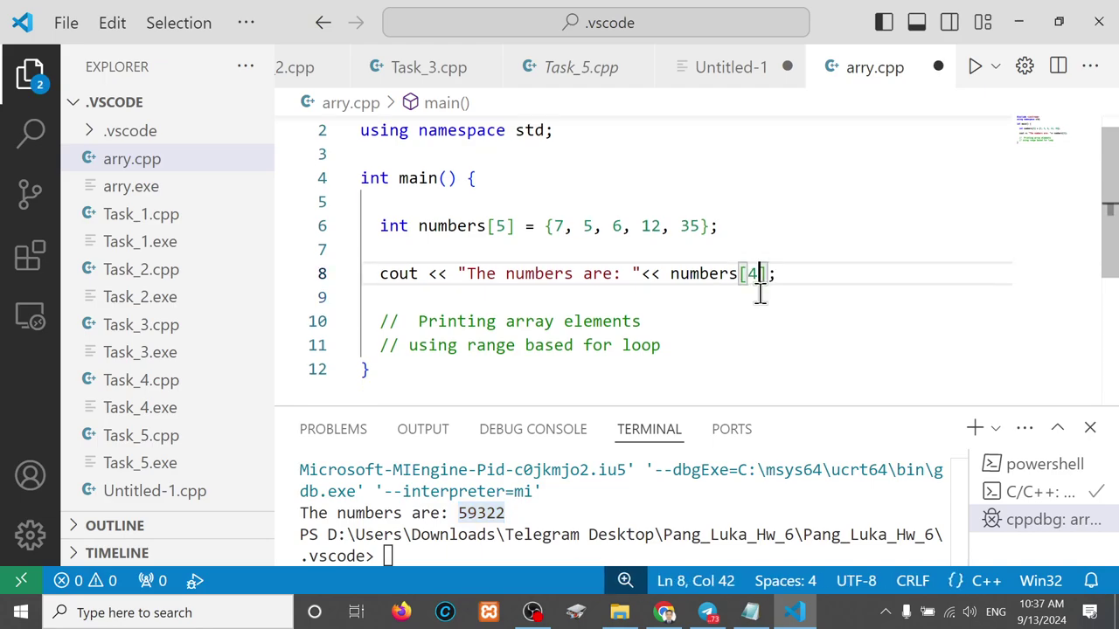
left_click(975, 70)
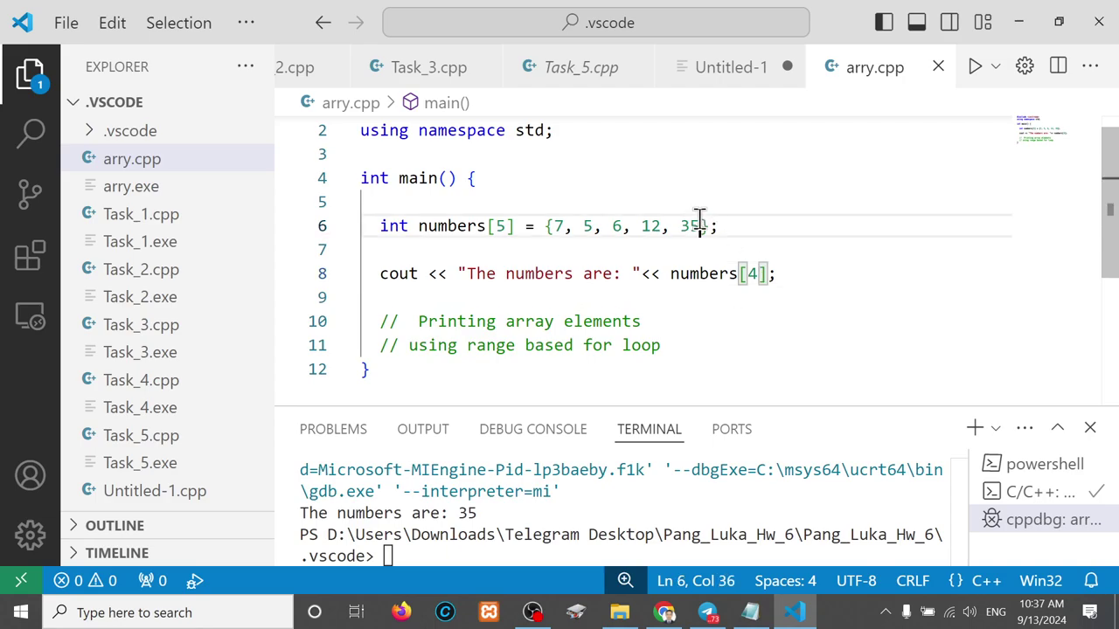
Highlight the value 35, the index 4, and the array size 5 to compare.
left_click_drag(699, 220, 681, 224)
left_click_drag(757, 273, 749, 274)
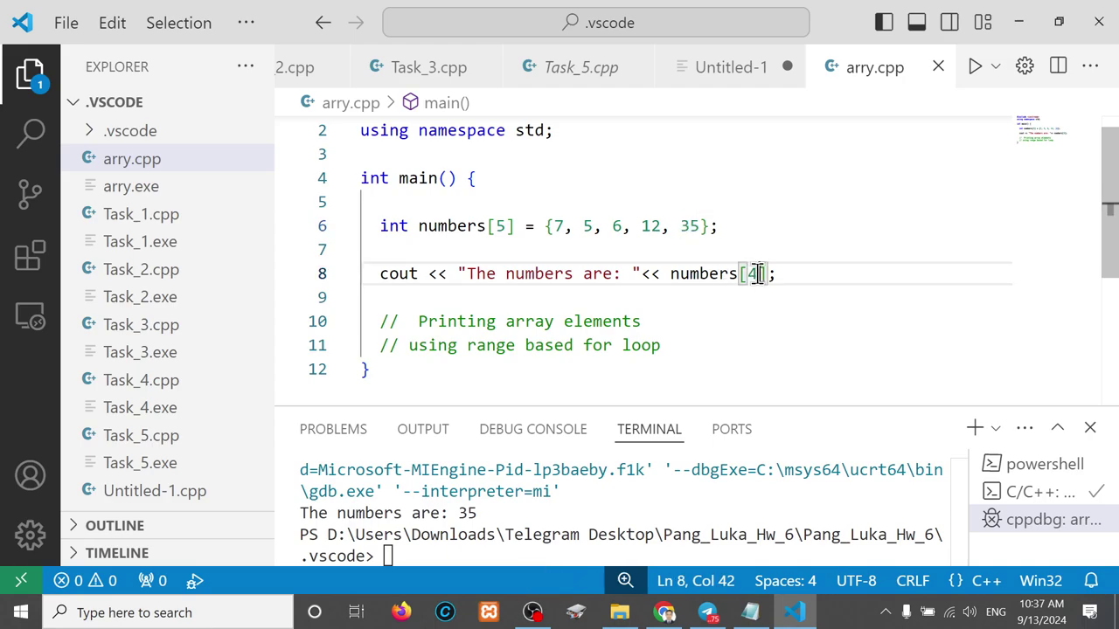
mouse_move(751, 274)
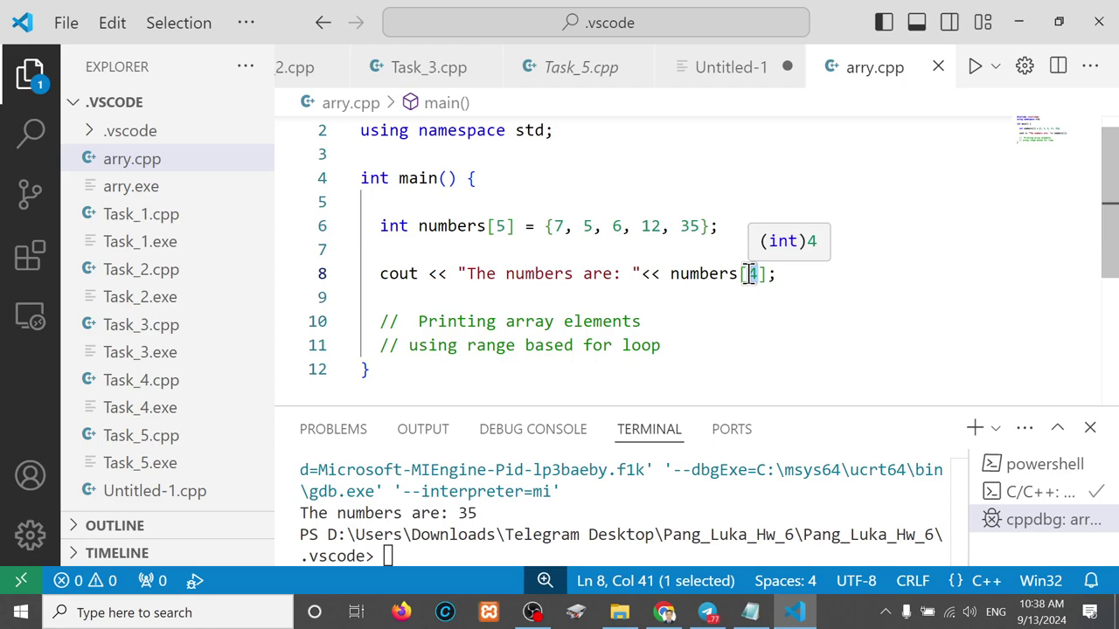
left_click(492, 251)
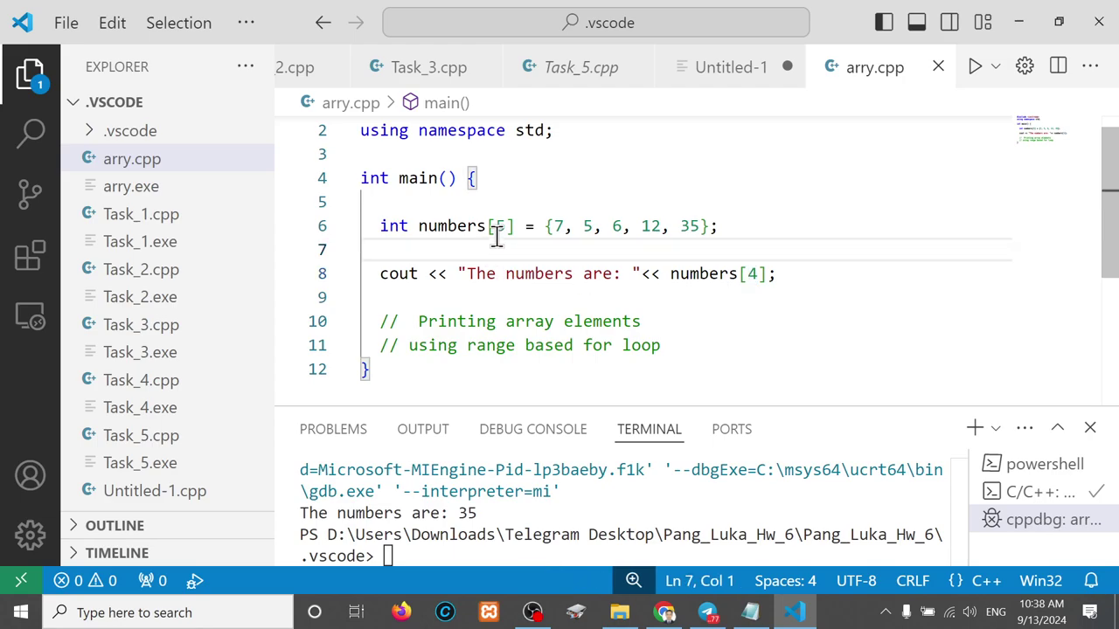
left_click(495, 226)
double_click(500, 225)
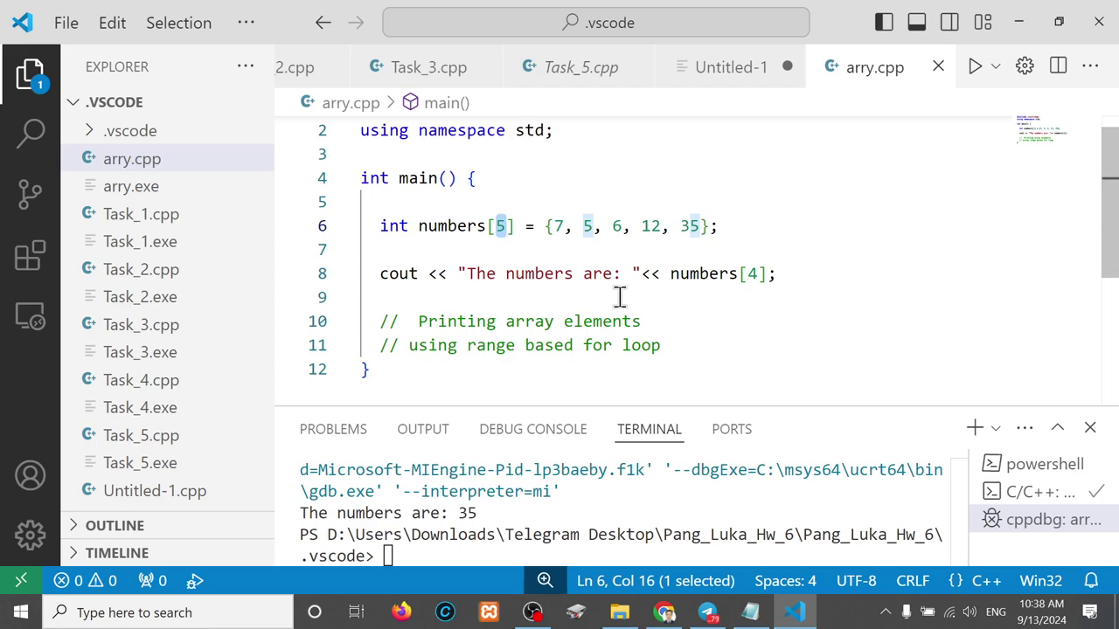
Change the index to numbers[6] and rerun the program.
left_click(755, 278)
key("BackSpace")
type("6")
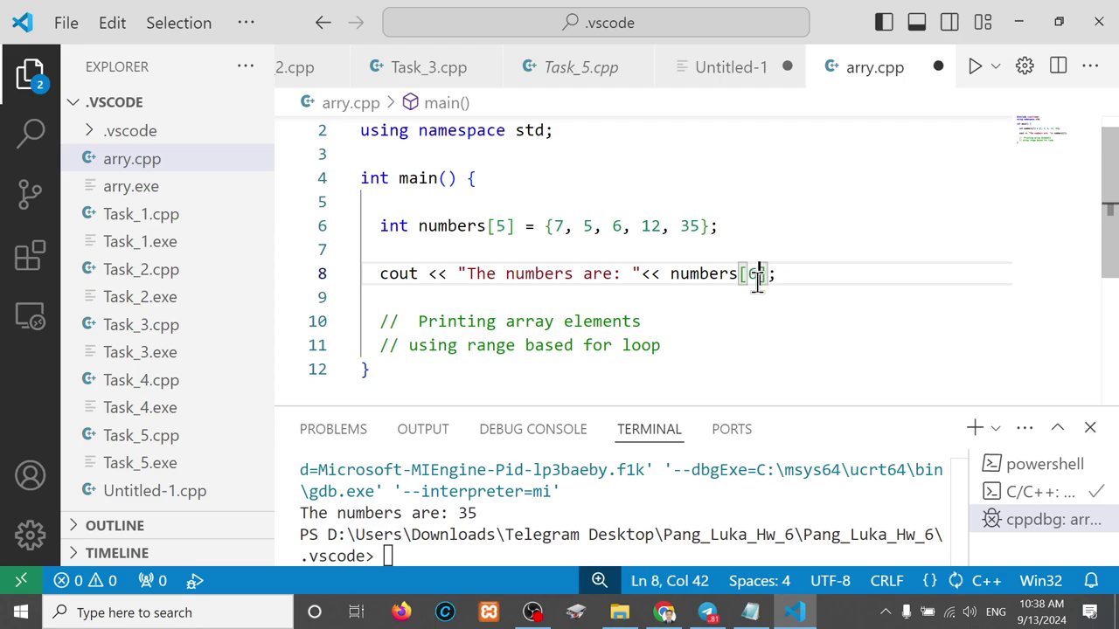
left_click(973, 69)
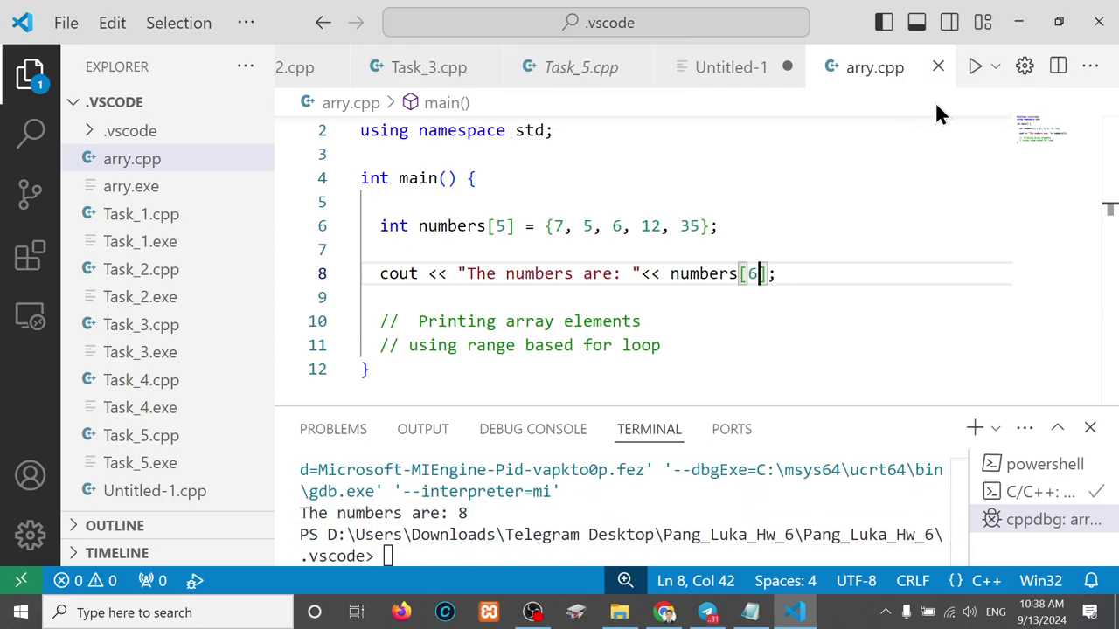
Highlight the printed value 8 and the array's initial values on line 6.
double_click(469, 514)
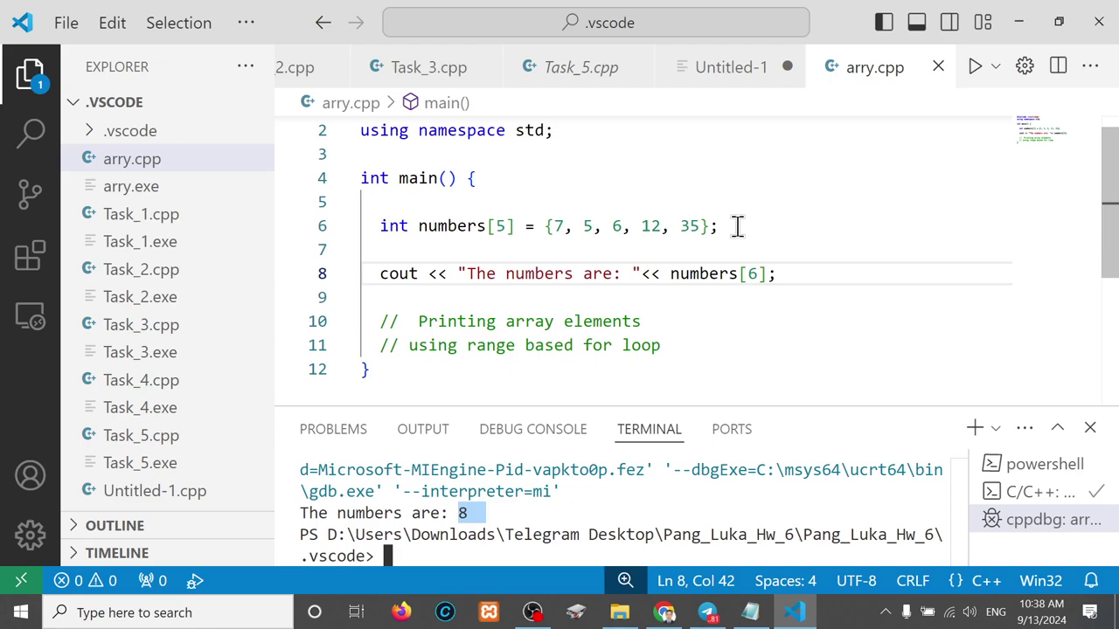
left_click(694, 249)
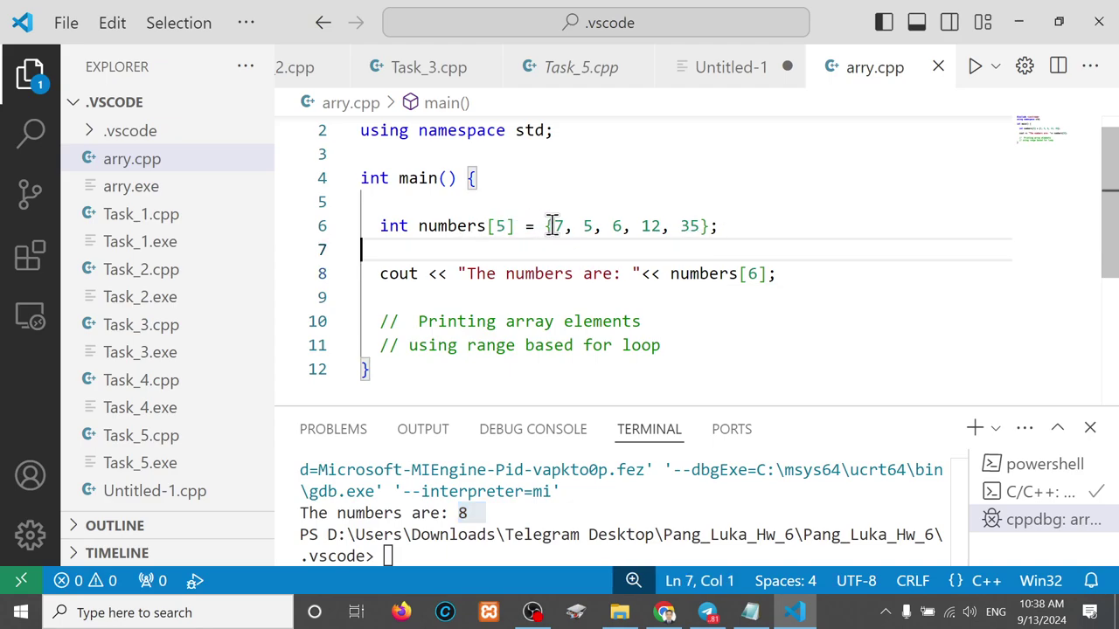
left_click_drag(550, 225, 694, 228)
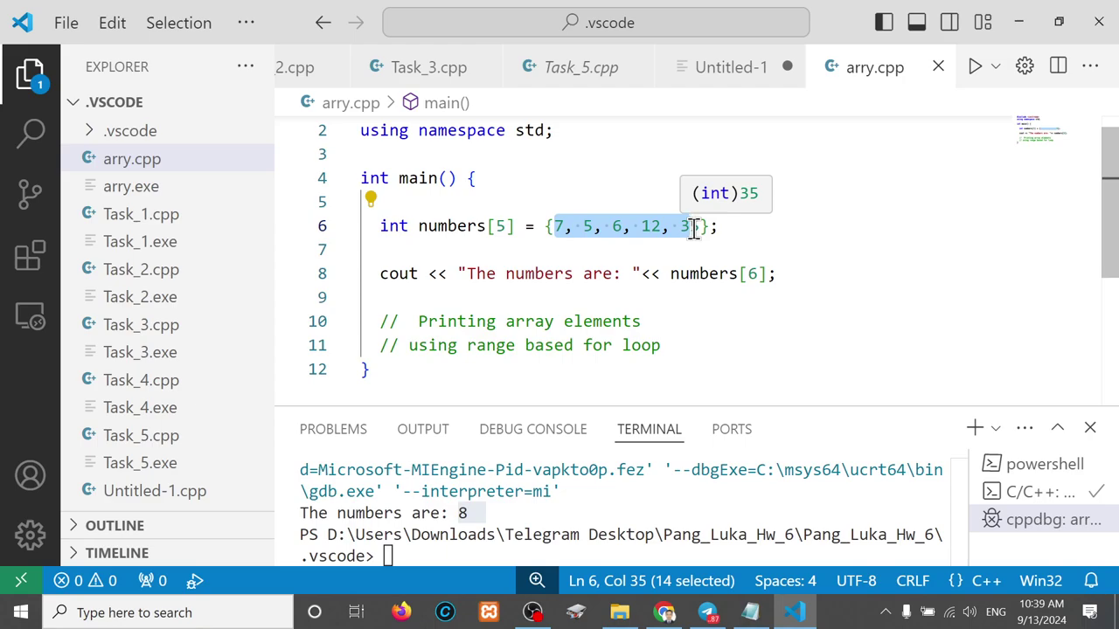
Return to the Programiz arrays page and scroll down to Example 2's input code.
left_click(665, 612)
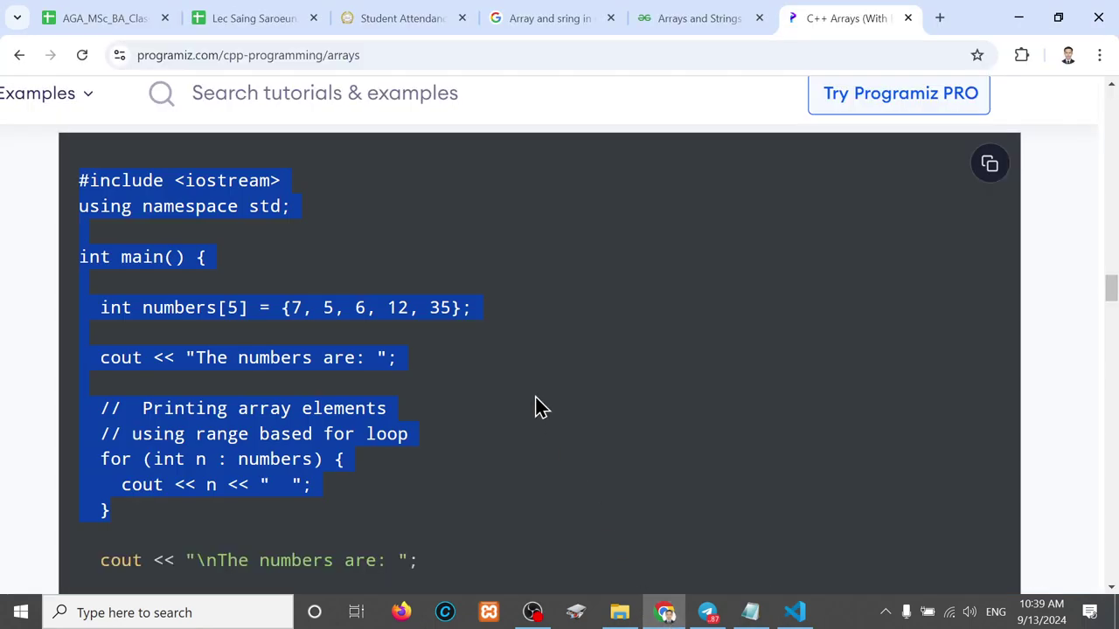
scroll(538, 407, "down", 3)
scroll(538, 406, "down", 2)
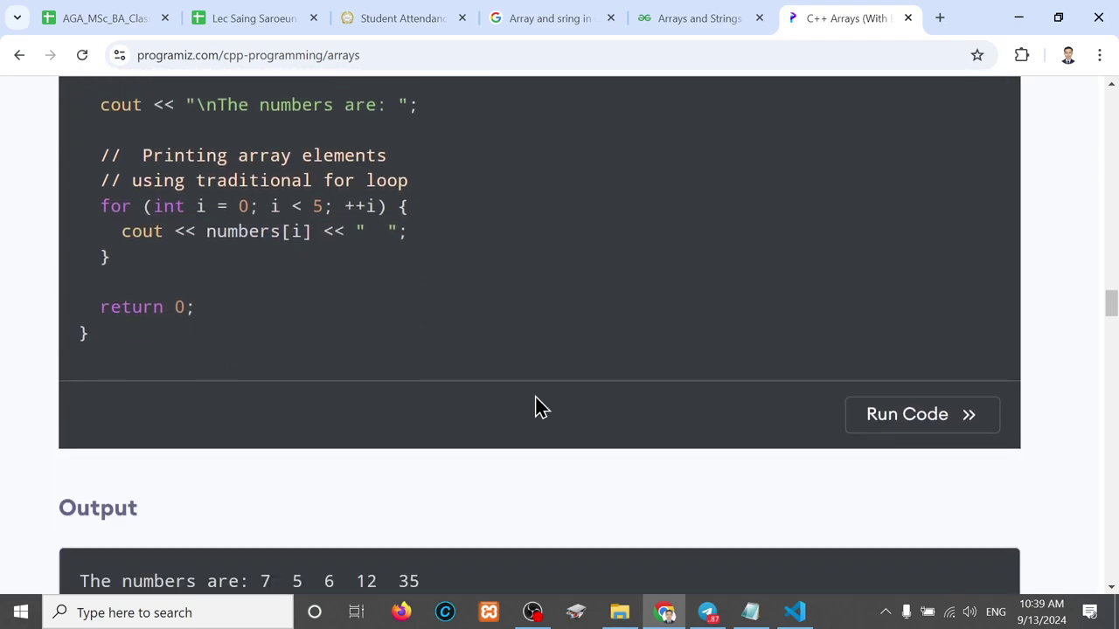
scroll(538, 407, "down", 4)
scroll(535, 402, "down", 1)
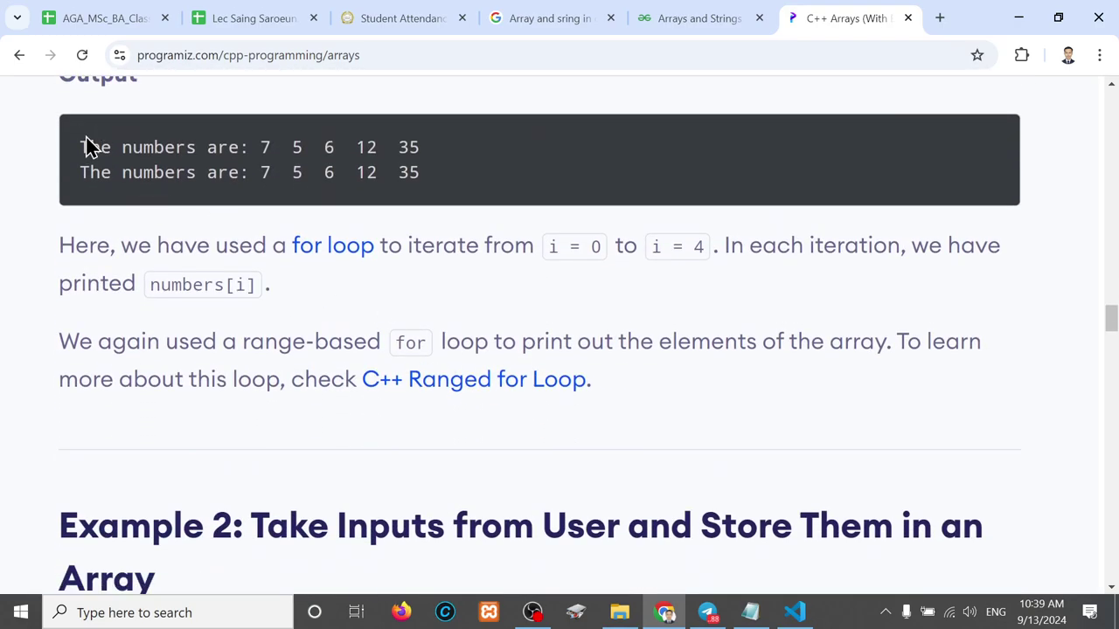
scroll(382, 388, "down", 2)
scroll(382, 387, "down", 2)
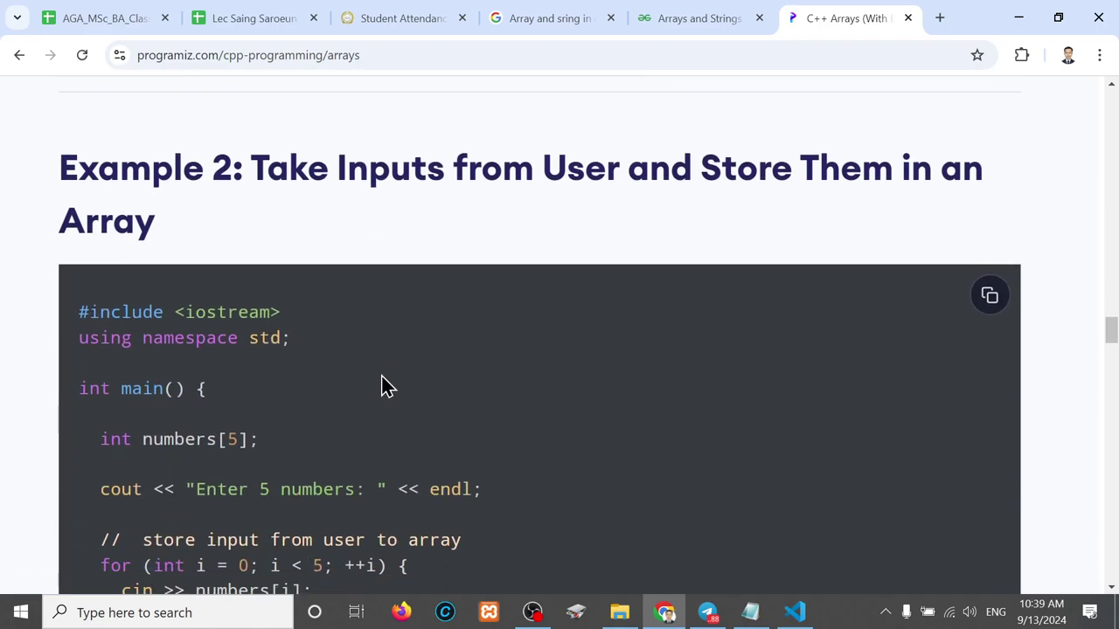
scroll(382, 388, "down", 1)
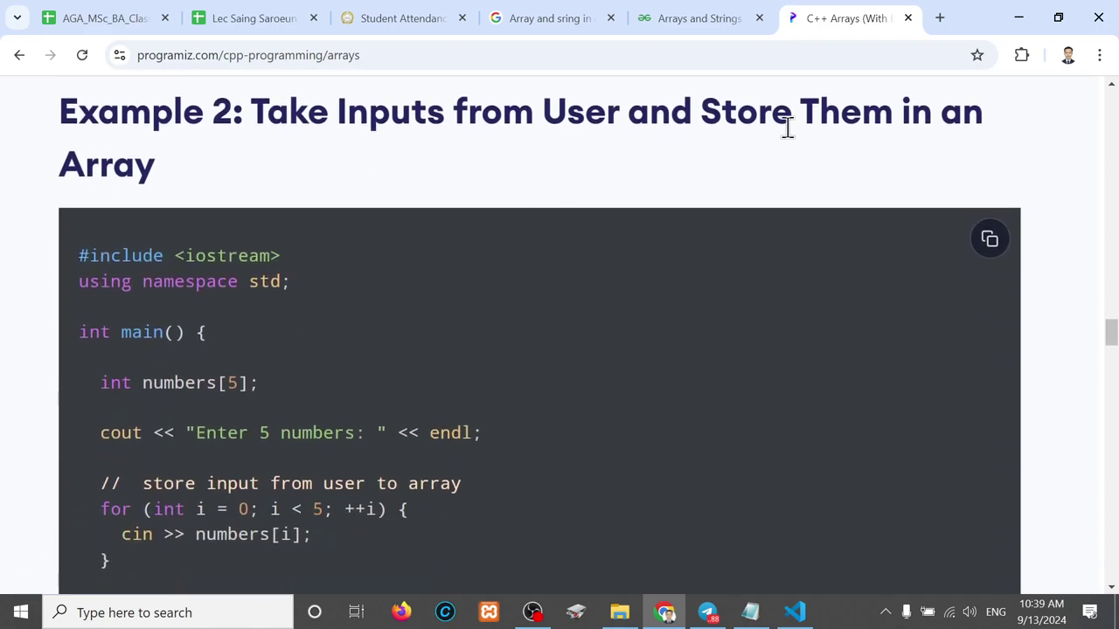
scroll(393, 370, "down", 1)
scroll(391, 359, "down", 1)
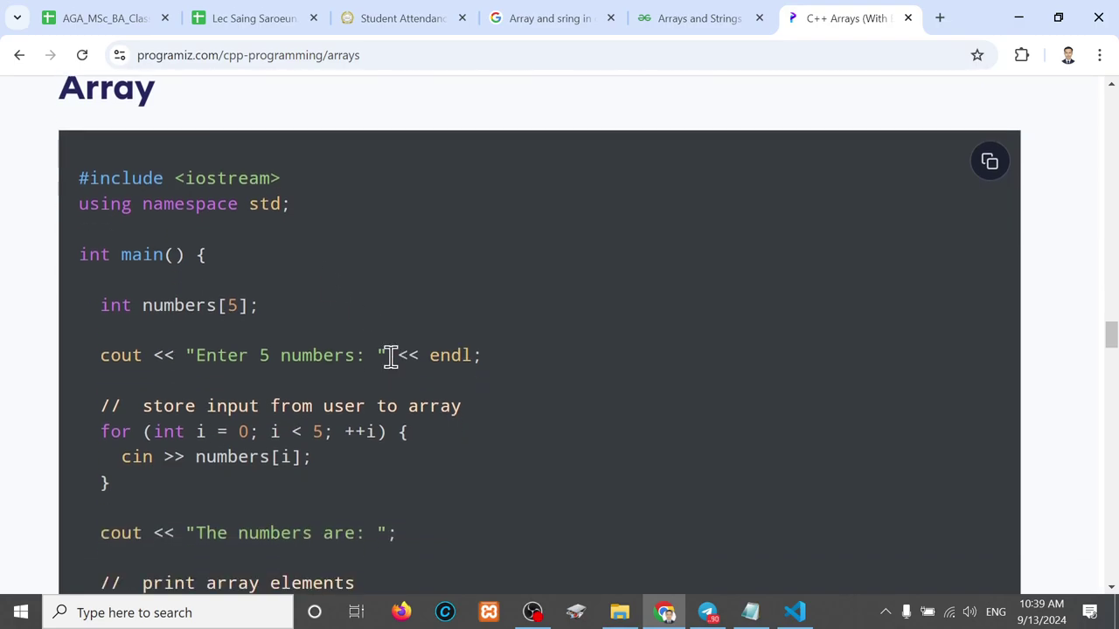
Highlight numbers[i], its index i, and the loop condition i < 5 in the cin loop.
mouse_move(142, 305)
left_mouse_down()
mouse_move(265, 315)
mouse_move(93, 300)
left_mouse_up()
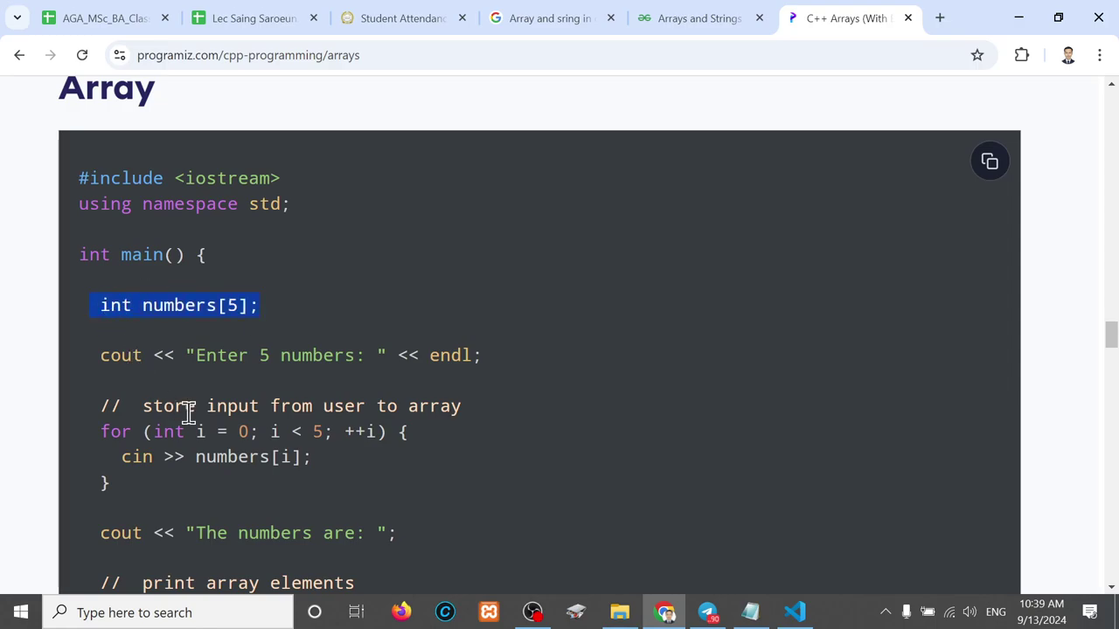
scroll(240, 459, "down", 2)
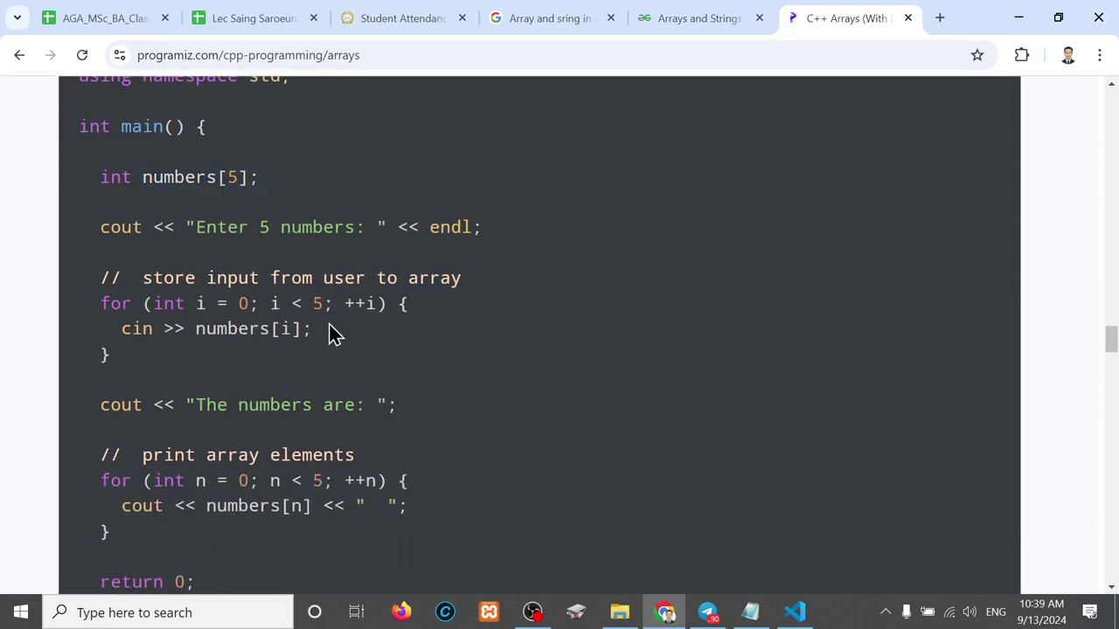
left_click_drag(326, 330, 199, 329)
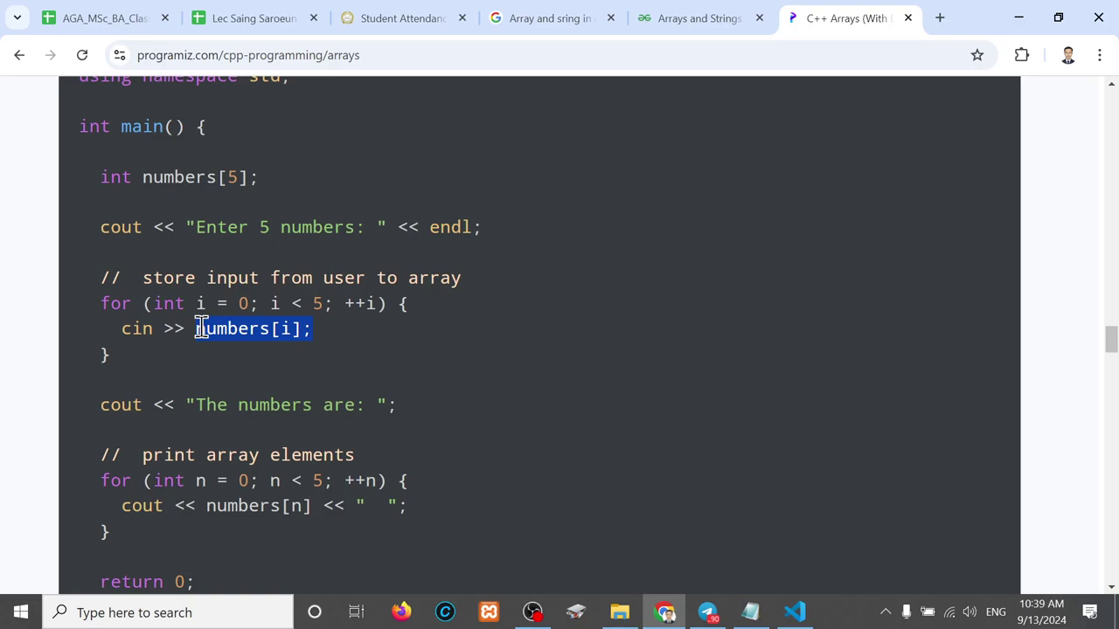
left_click(287, 328)
left_click_drag(288, 329, 278, 329)
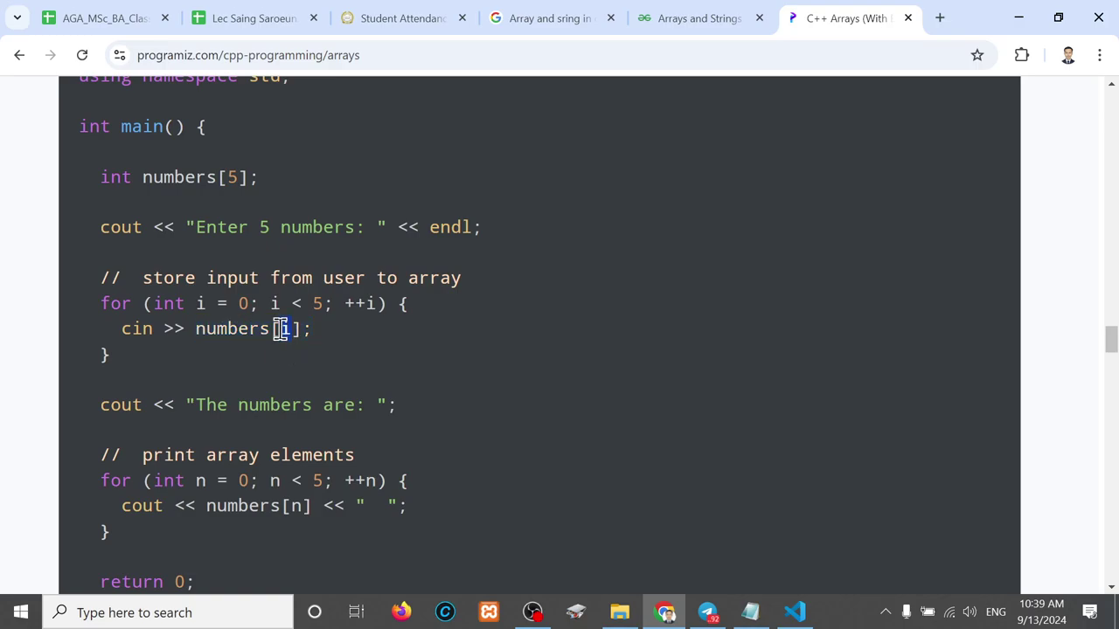
left_click_drag(195, 328, 274, 327)
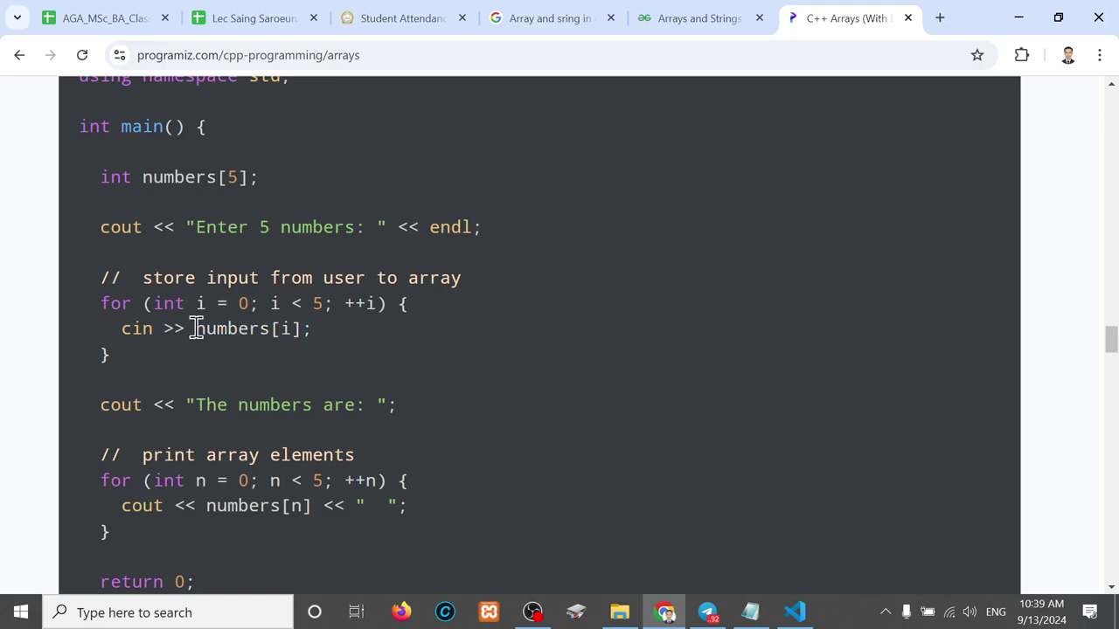
left_click(278, 328)
left_click_drag(196, 304, 334, 302)
Highlight the entered numbers and the printed numbers 11 to 15 in Example 2's output.
left_click(356, 395)
scroll(355, 399, "down", 1)
scroll(344, 477, "down", 2)
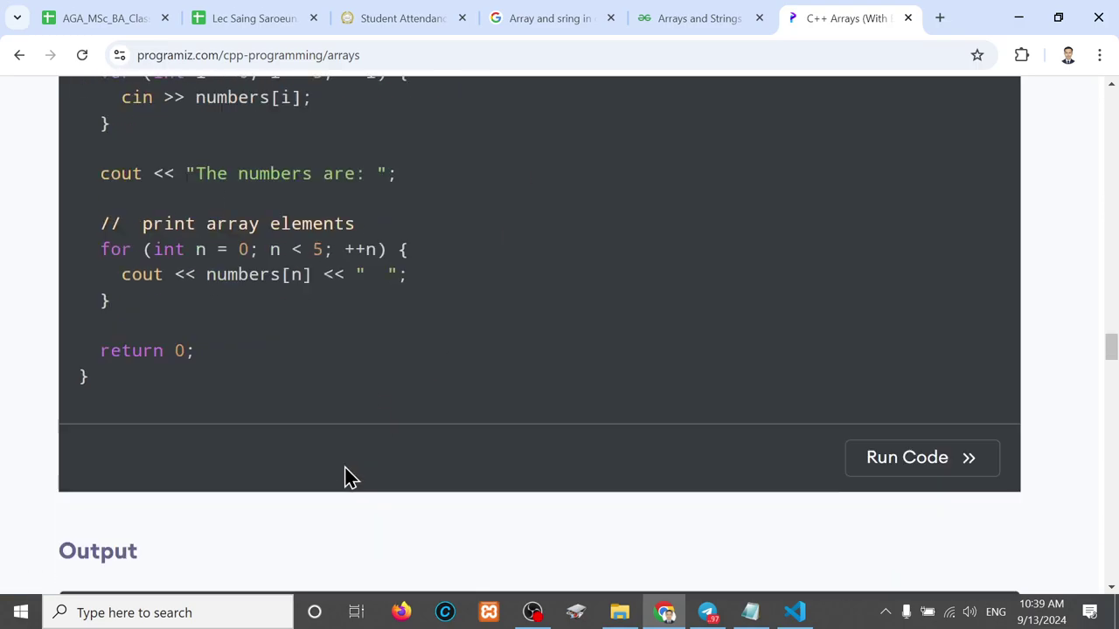
scroll(345, 467, "down", 3)
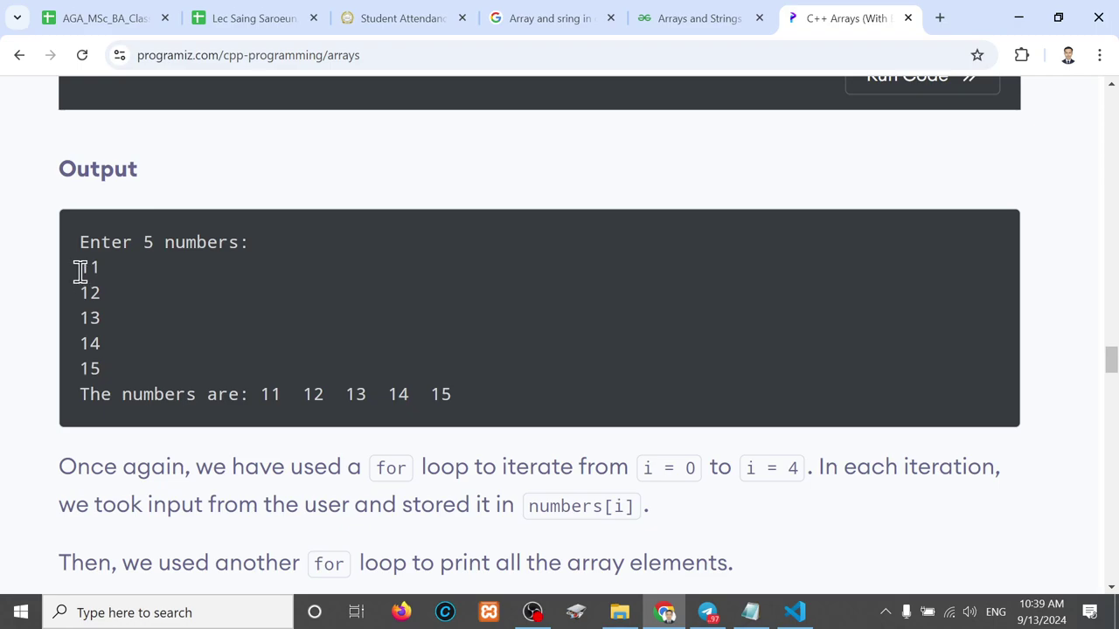
left_click_drag(80, 237, 77, 328)
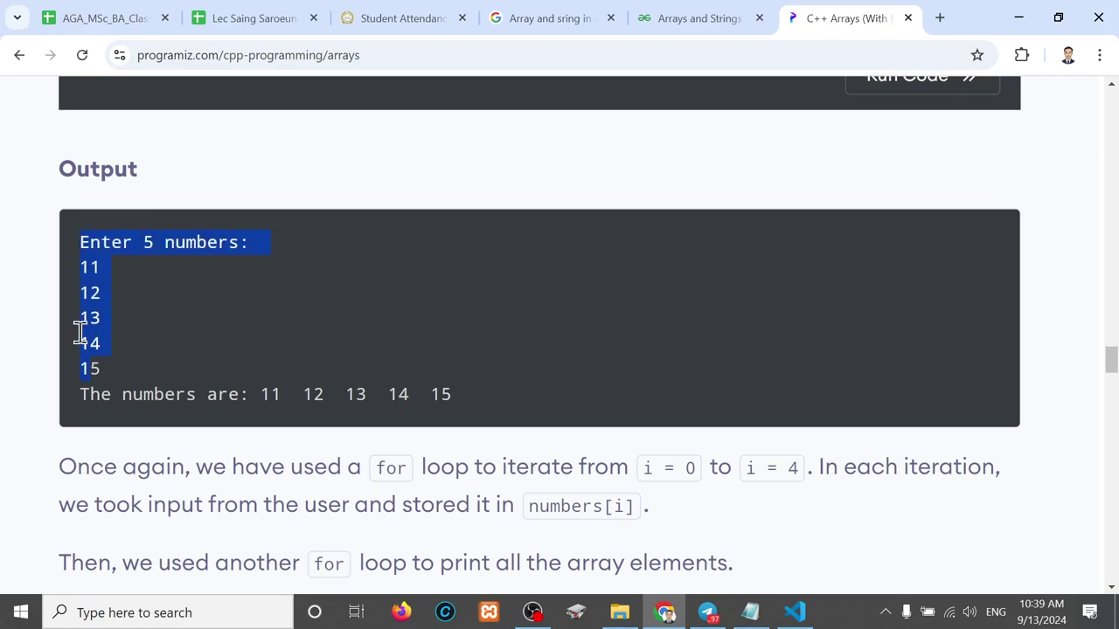
left_click(69, 273)
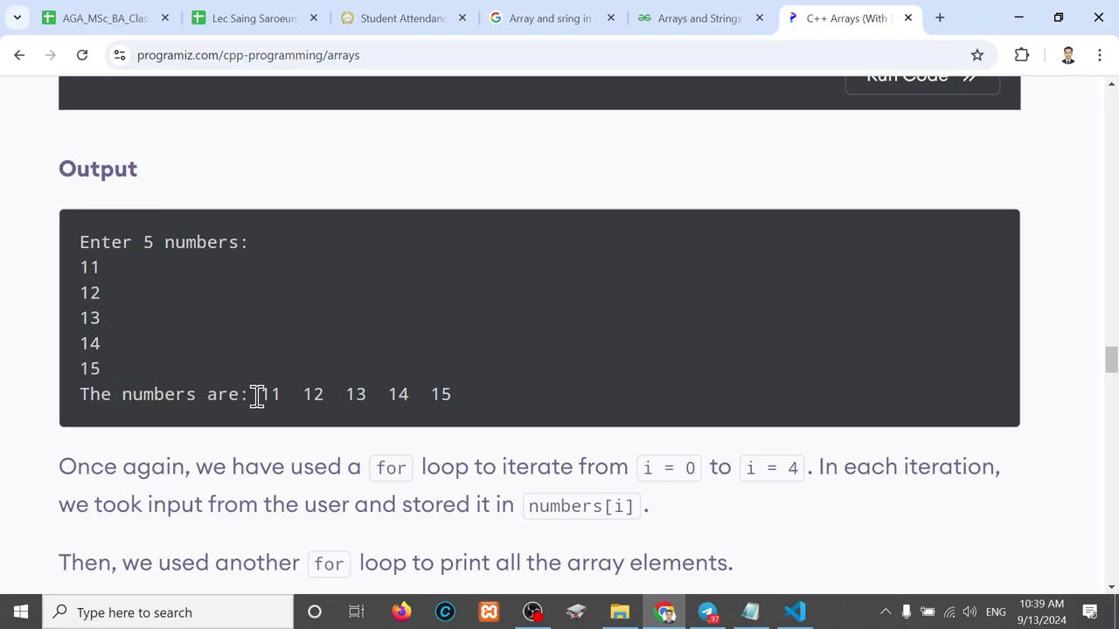
left_click_drag(255, 394, 487, 406)
Scroll back up to highlight the array size 5, numbers[5] declaration, and loop bounds i = 0; i < 5.
scroll(485, 332, "up", 3)
scroll(485, 333, "up", 1)
scroll(487, 333, "up", 2)
scroll(485, 332, "up", 3)
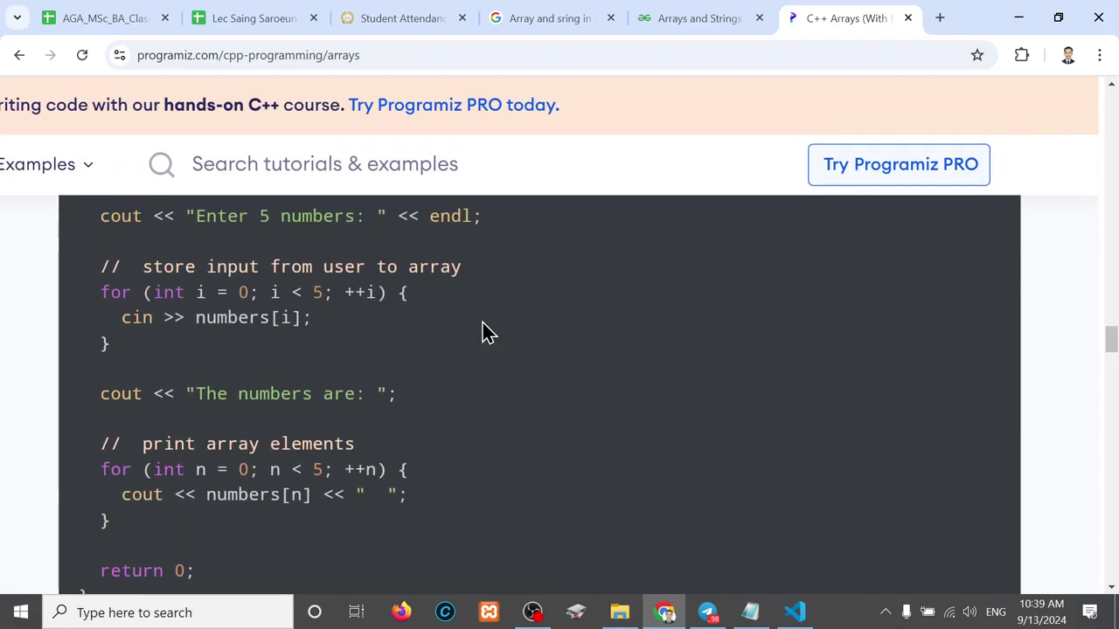
scroll(370, 394, "up", 2)
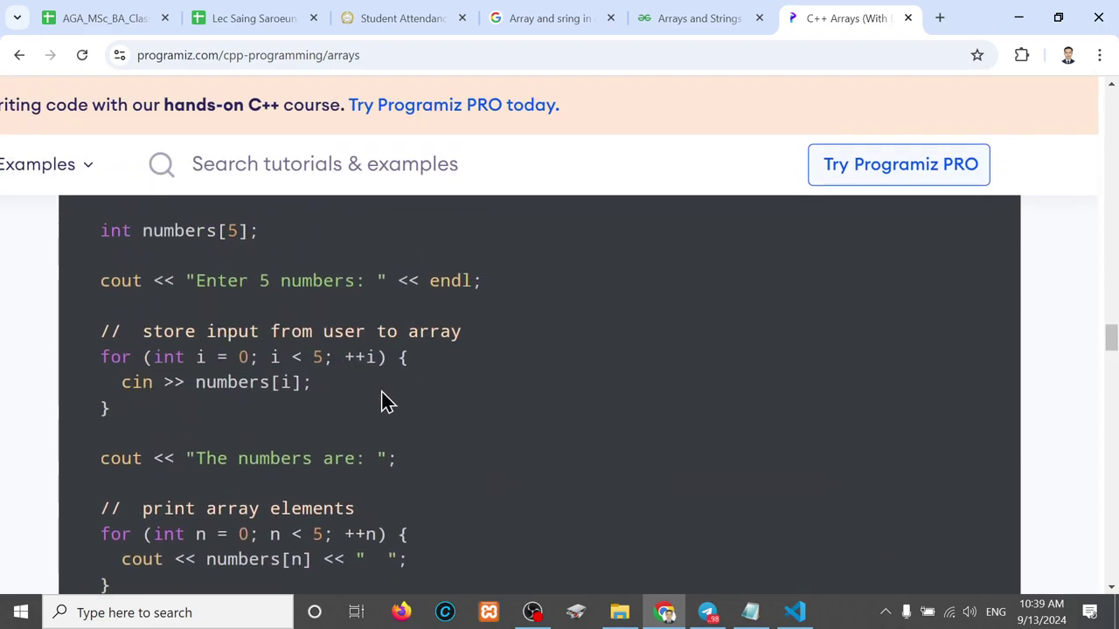
scroll(382, 401, "up", 1)
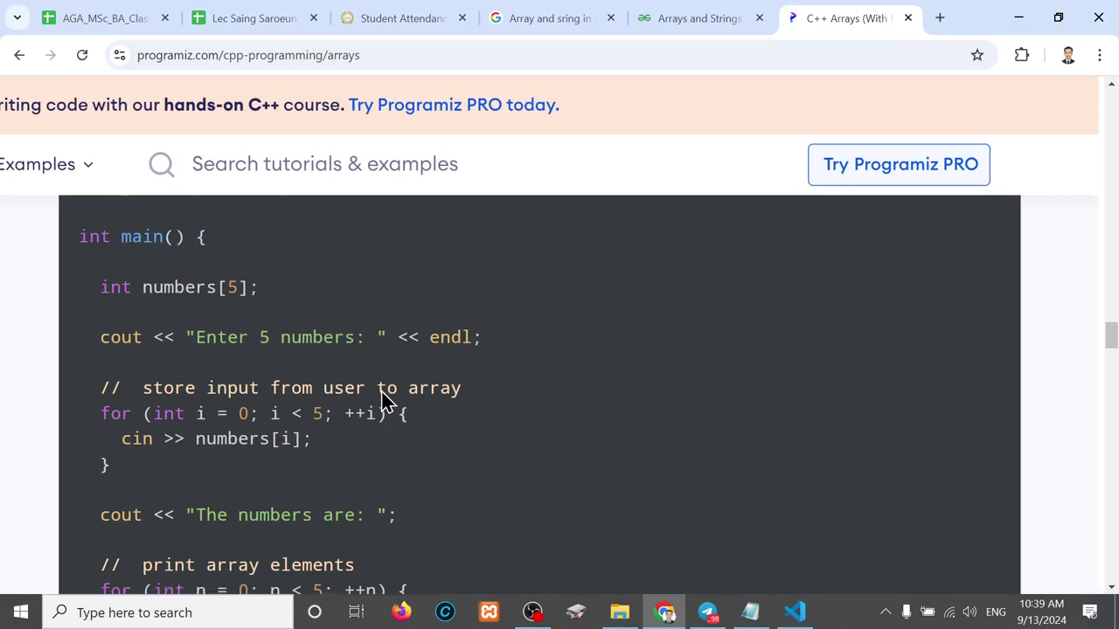
double_click(235, 301)
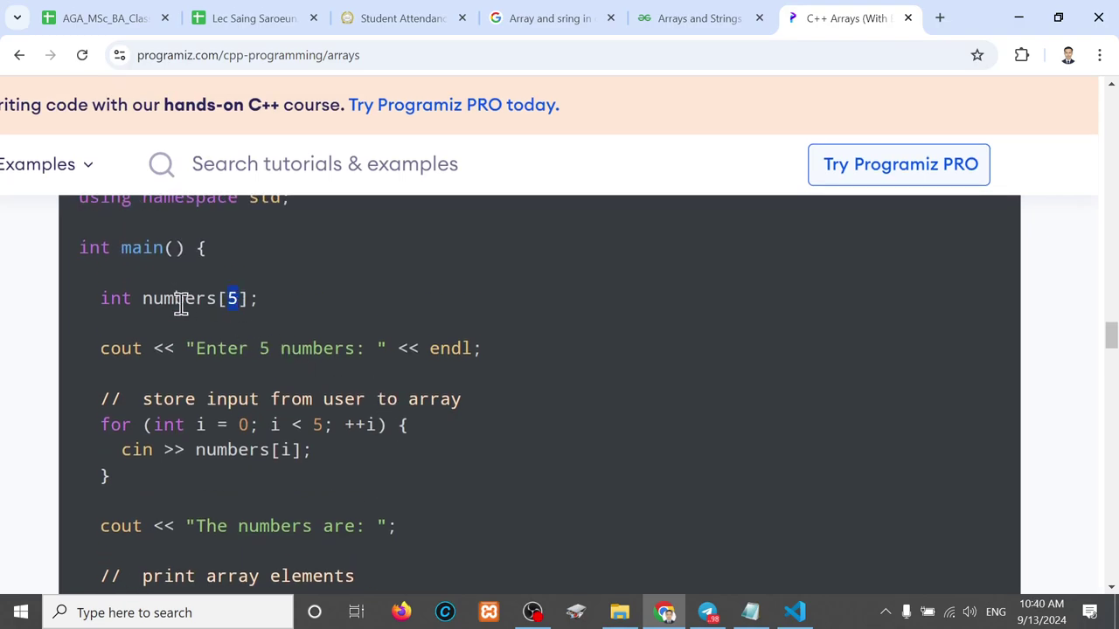
left_click_drag(140, 300, 249, 297)
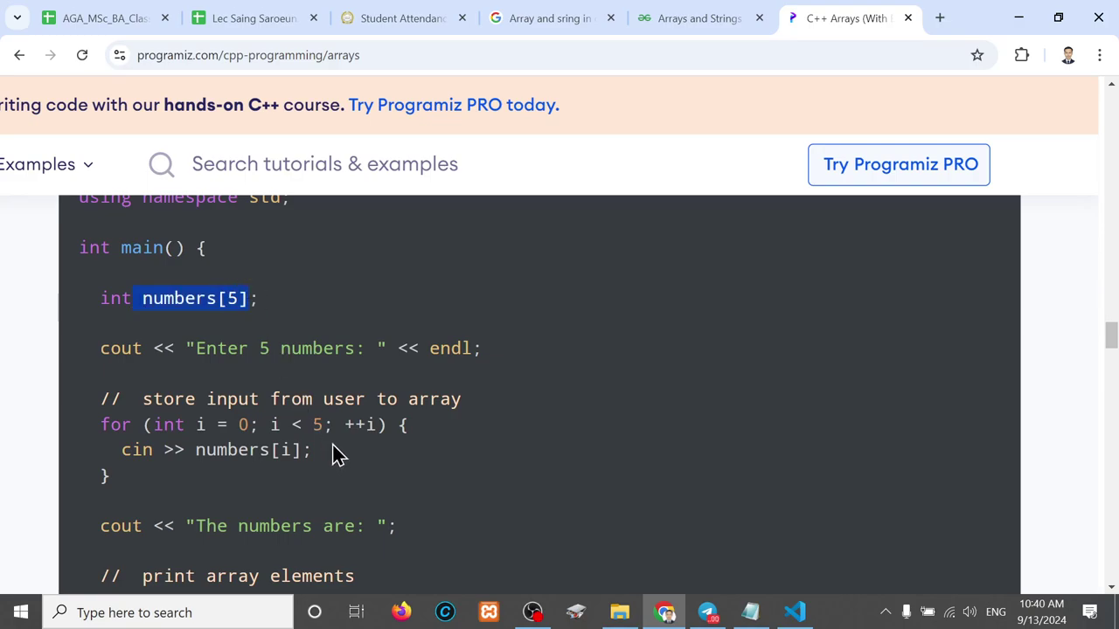
left_click(194, 429)
left_click_drag(194, 428, 327, 426)
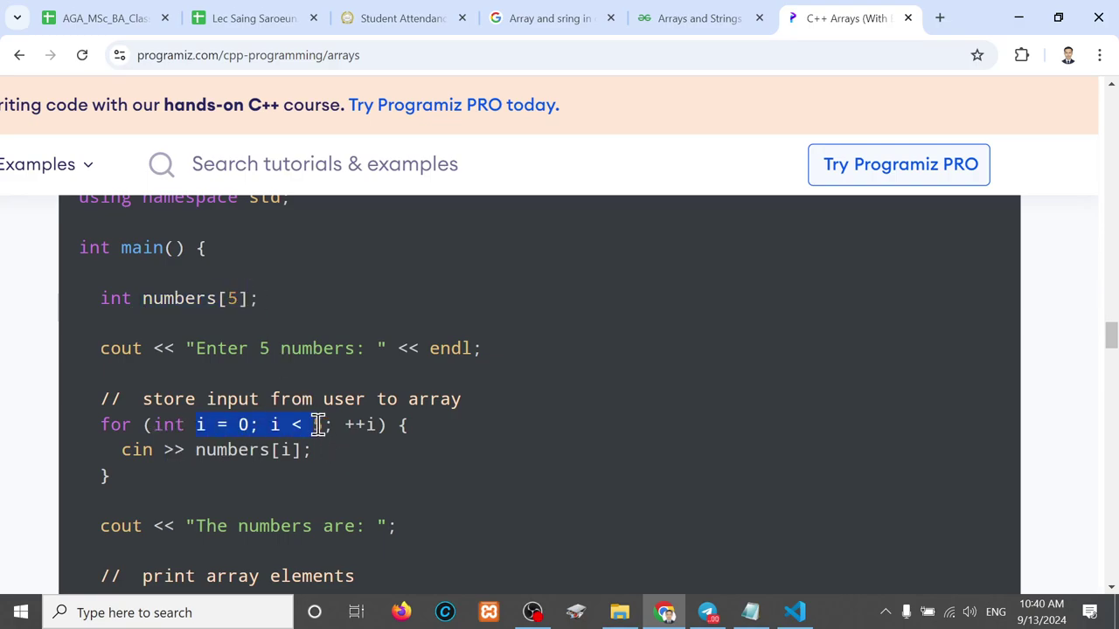
left_click(389, 480)
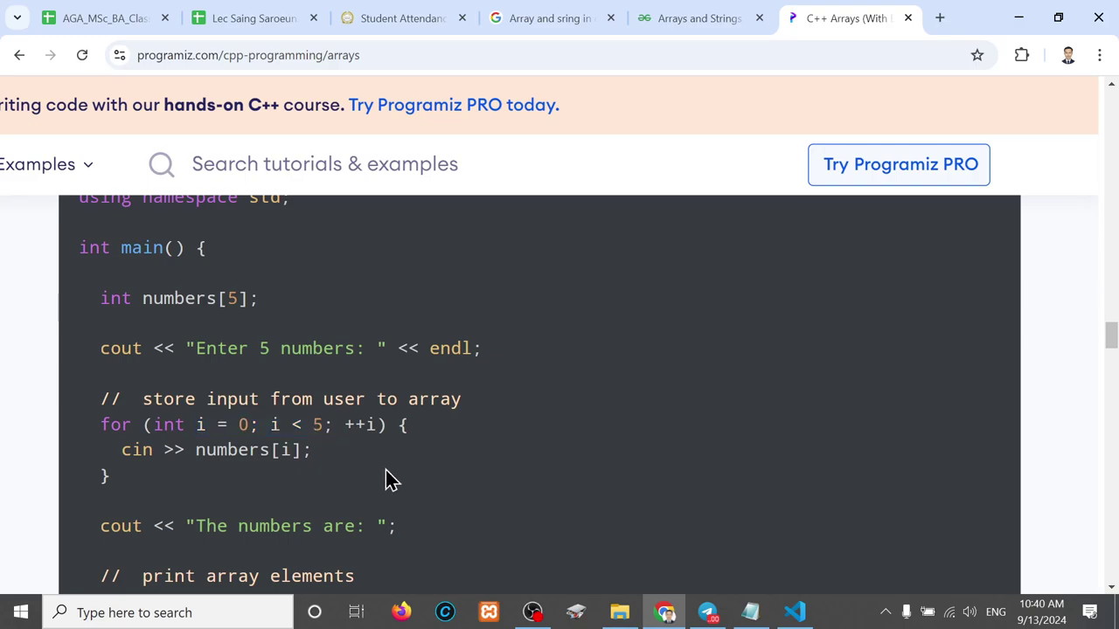
Highlight the printed values 11 to 15, then scroll to the Array Out of Bounds section.
scroll(389, 479, "up", 2)
scroll(389, 480, "down", 2)
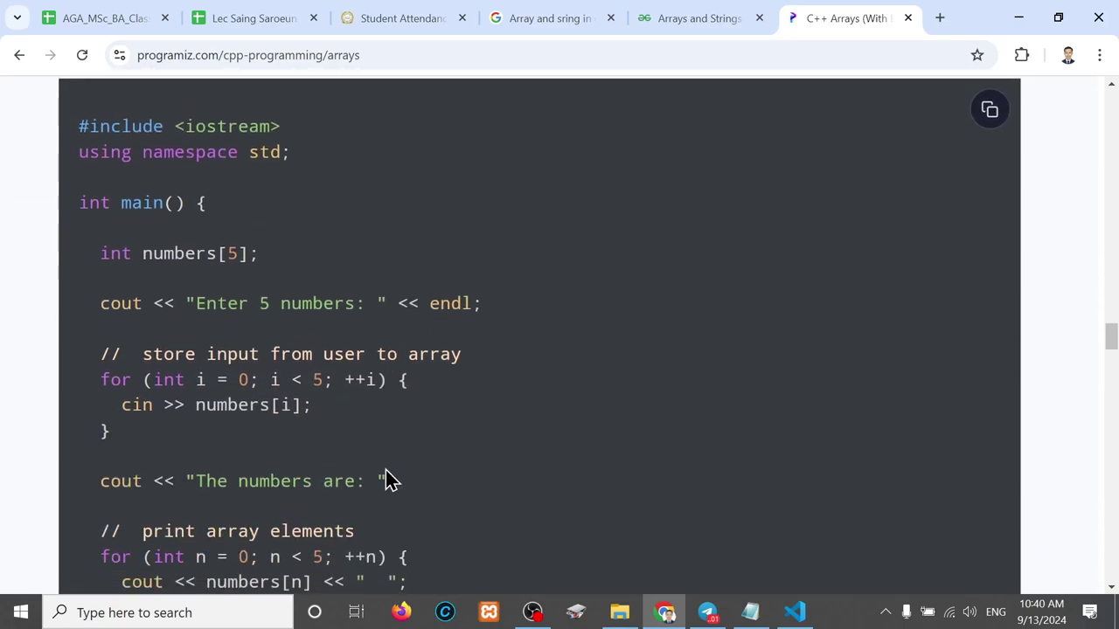
scroll(389, 480, "down", 3)
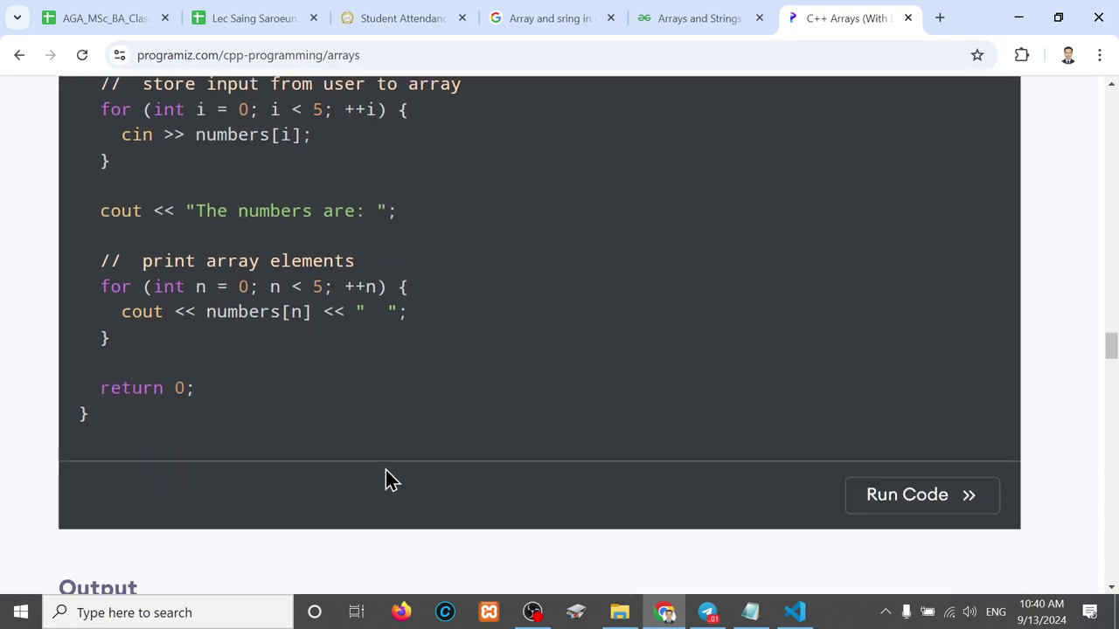
scroll(389, 479, "down", 3)
scroll(389, 480, "down", 1)
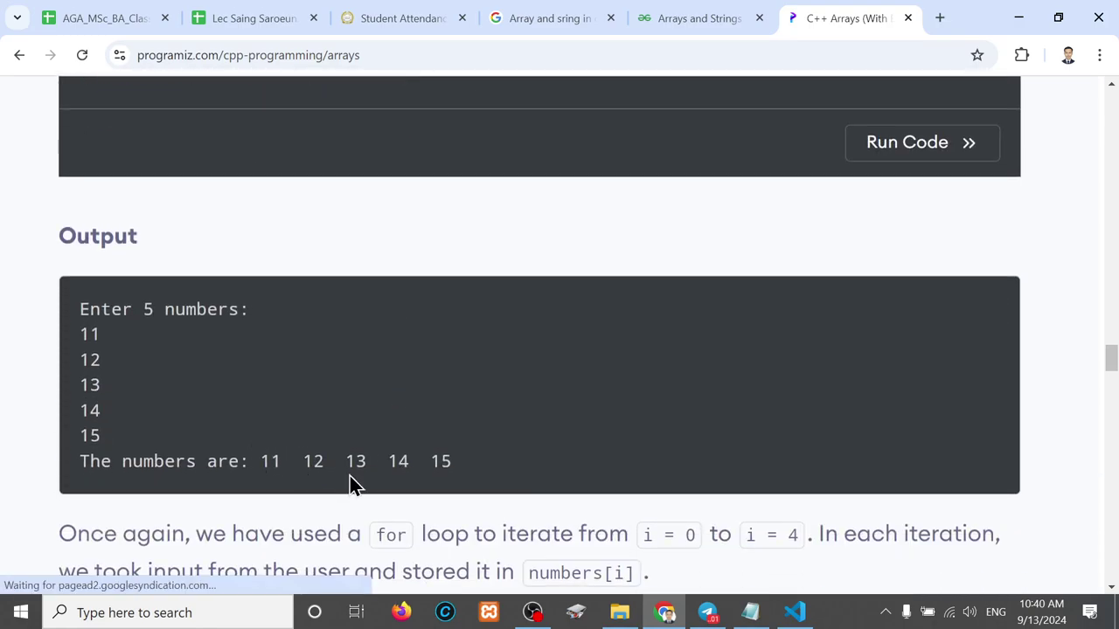
left_click_drag(475, 465, 264, 465)
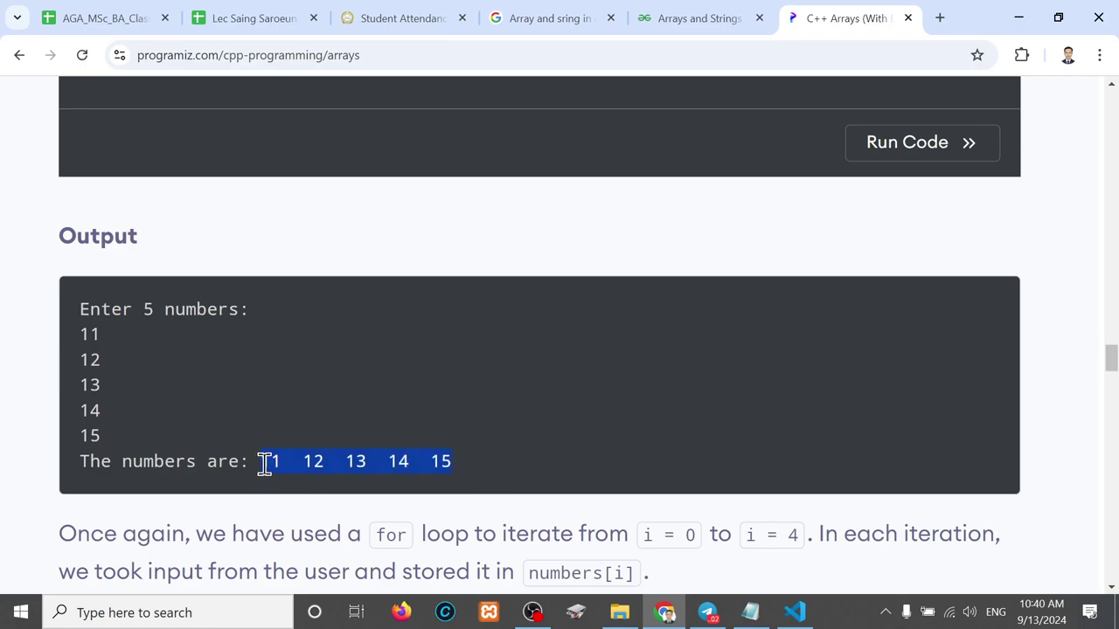
scroll(264, 464, "down", 1)
scroll(267, 472, "down", 4)
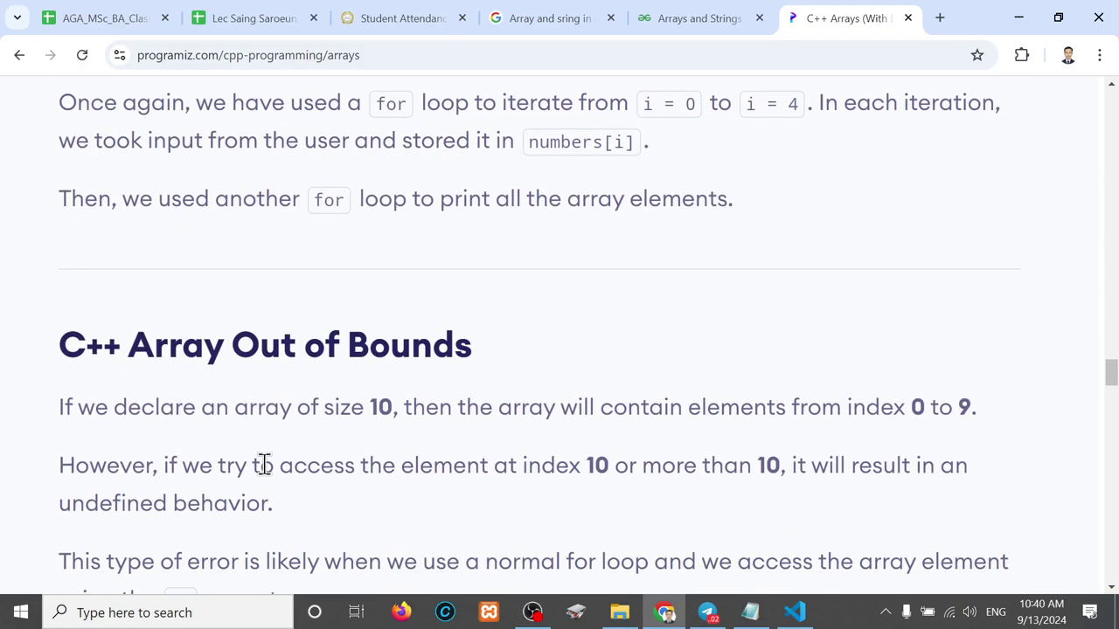
Highlight the 'C++ Array Out of Bounds' heading, then scroll down to Example 3's sum-and-average code.
scroll(266, 472, "down", 2)
left_click_drag(121, 196, 463, 203)
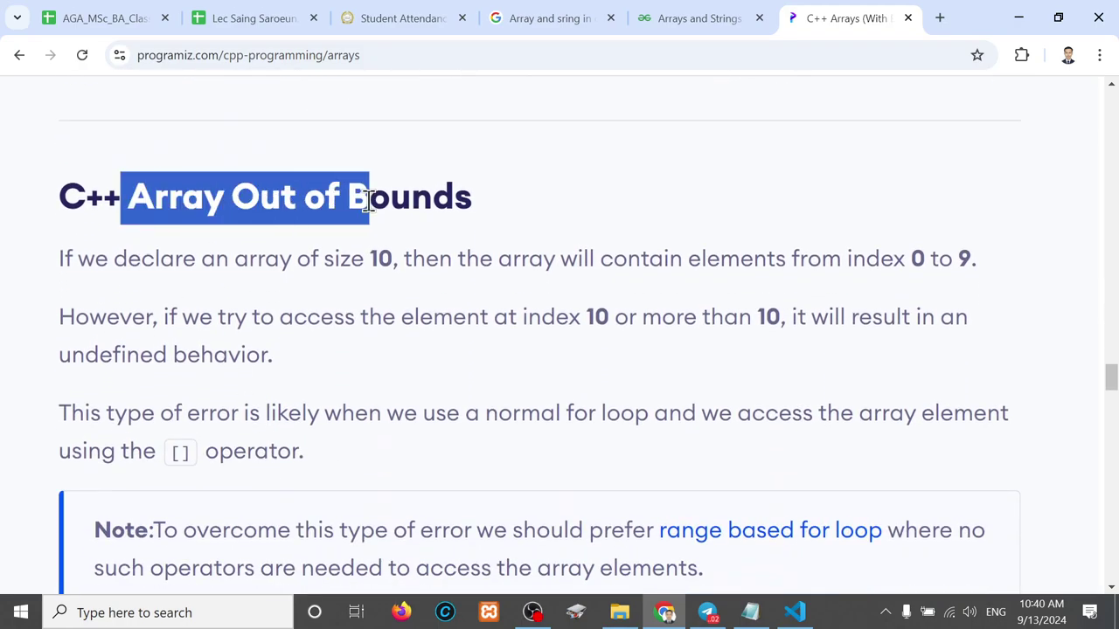
scroll(462, 203, "down", 3)
scroll(461, 207, "down", 2)
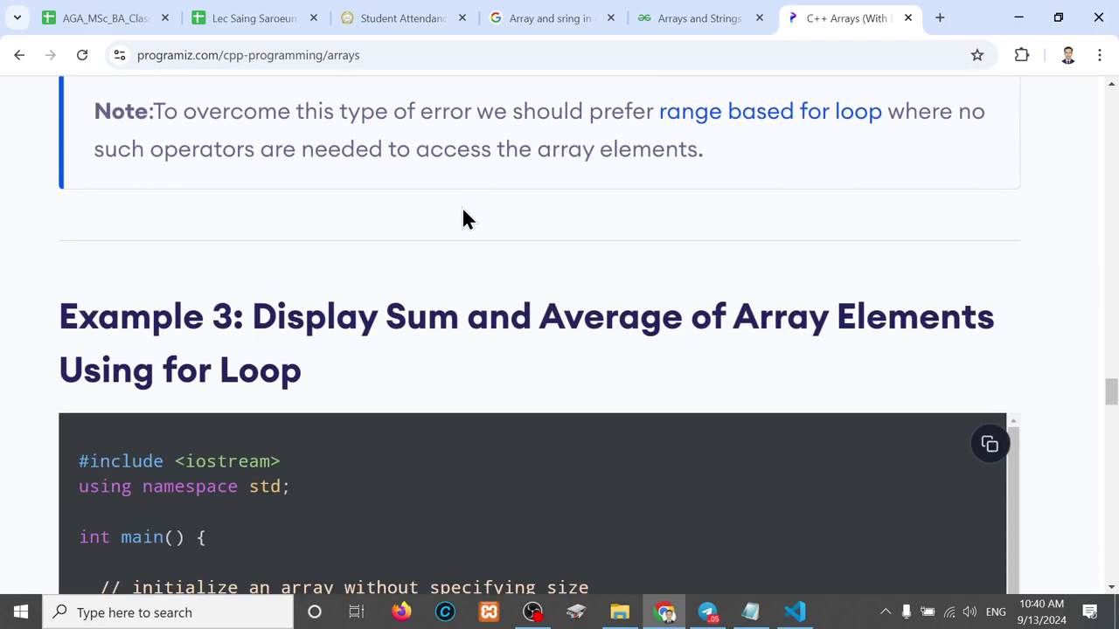
scroll(462, 206, "down", 1)
scroll(464, 212, "down", 1)
scroll(462, 218, "down", 1)
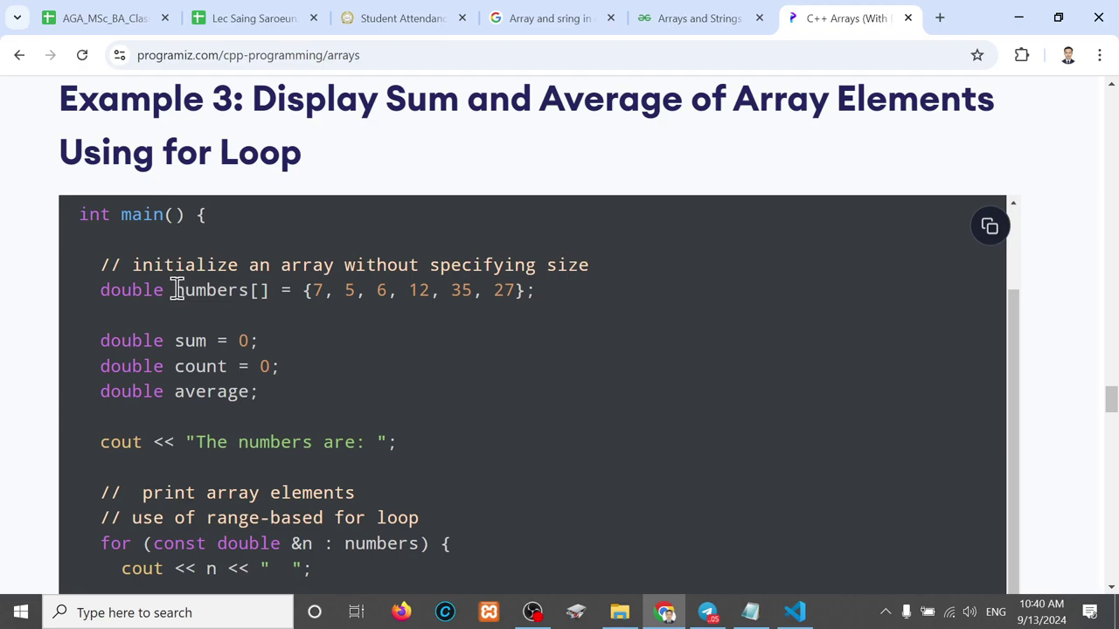
Highlight the numbers[] initialiser and its values 7, 5, 6, 12, 35, 27.
left_click_drag(175, 290, 566, 313)
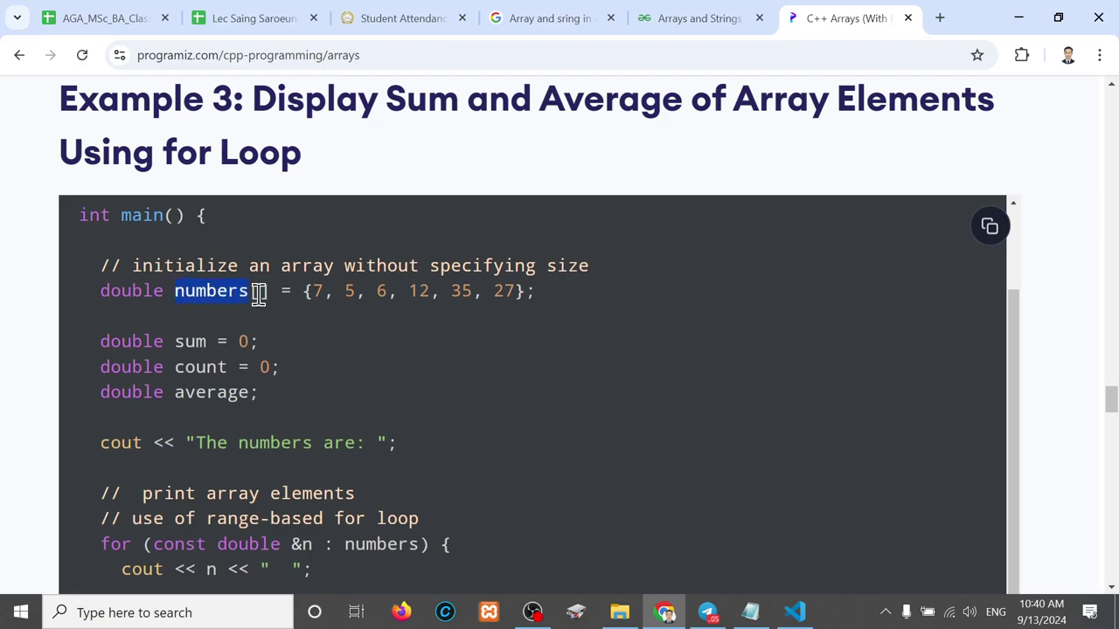
left_click(559, 311)
left_click_drag(313, 292, 517, 291)
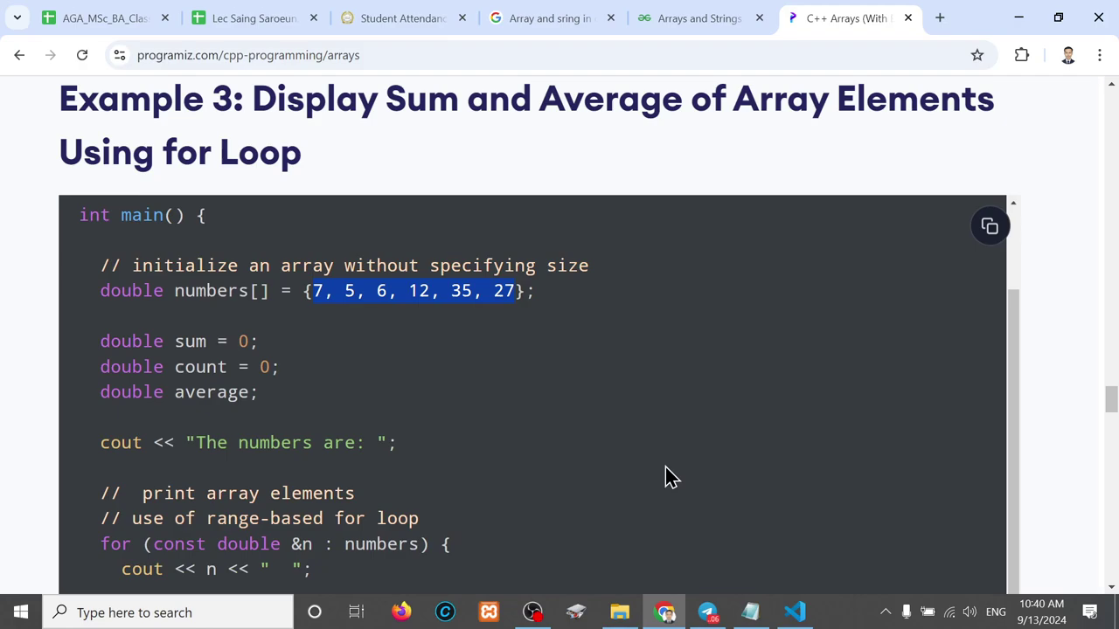
scroll(667, 476, "down", 1)
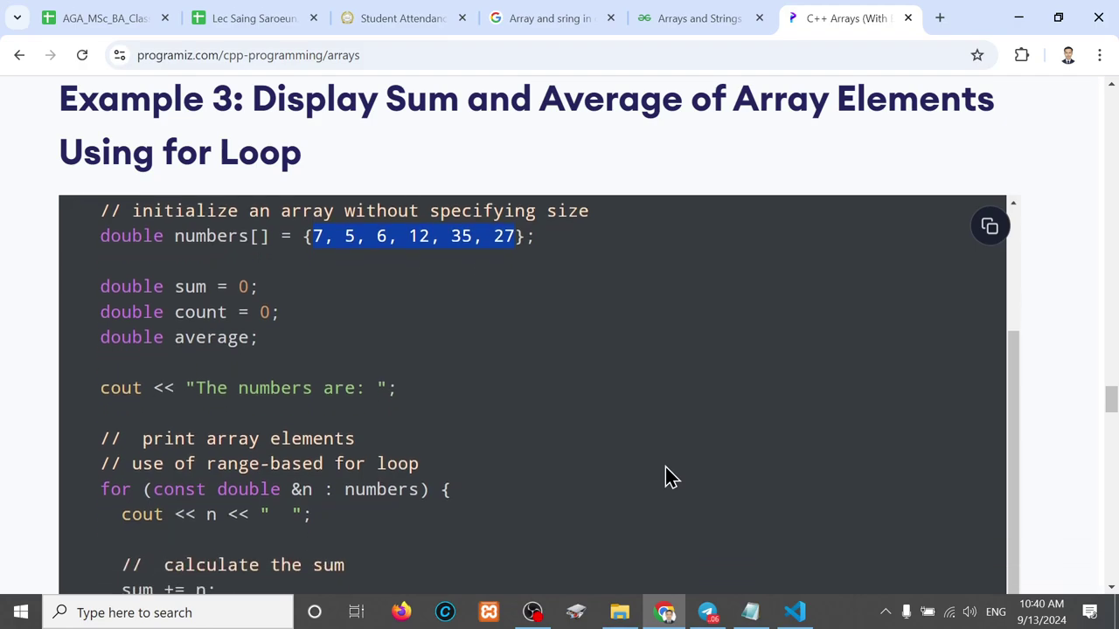
left_click(498, 234)
left_click_drag(313, 238, 512, 243)
Highlight the range-based loop variable const double &n, the keyword const, and the colon.
scroll(288, 349, "down", 1)
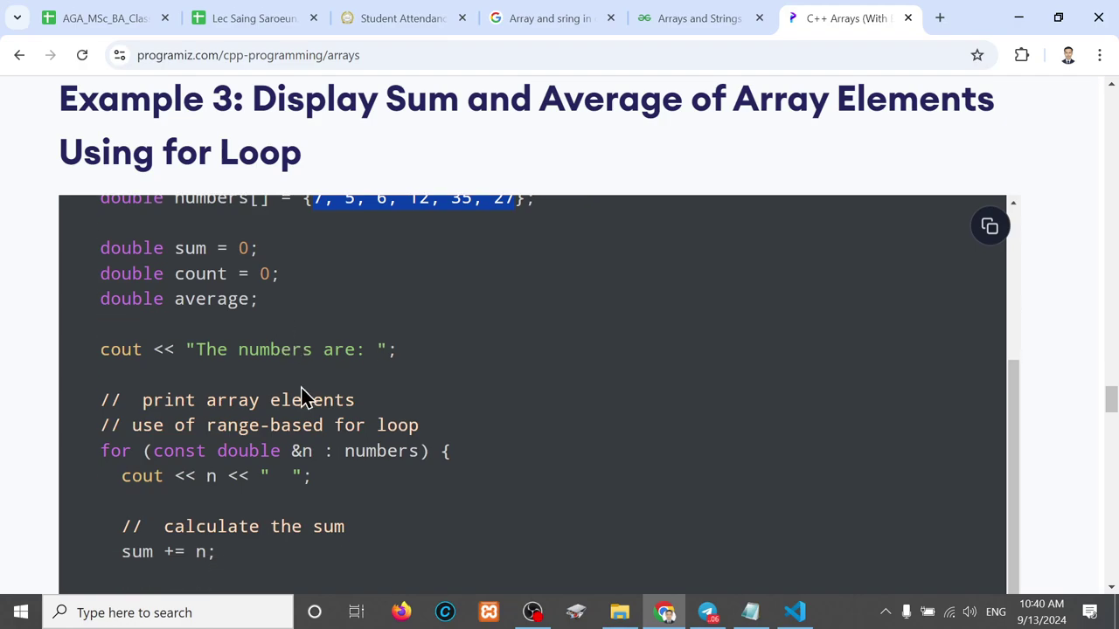
scroll(131, 464, "down", 1)
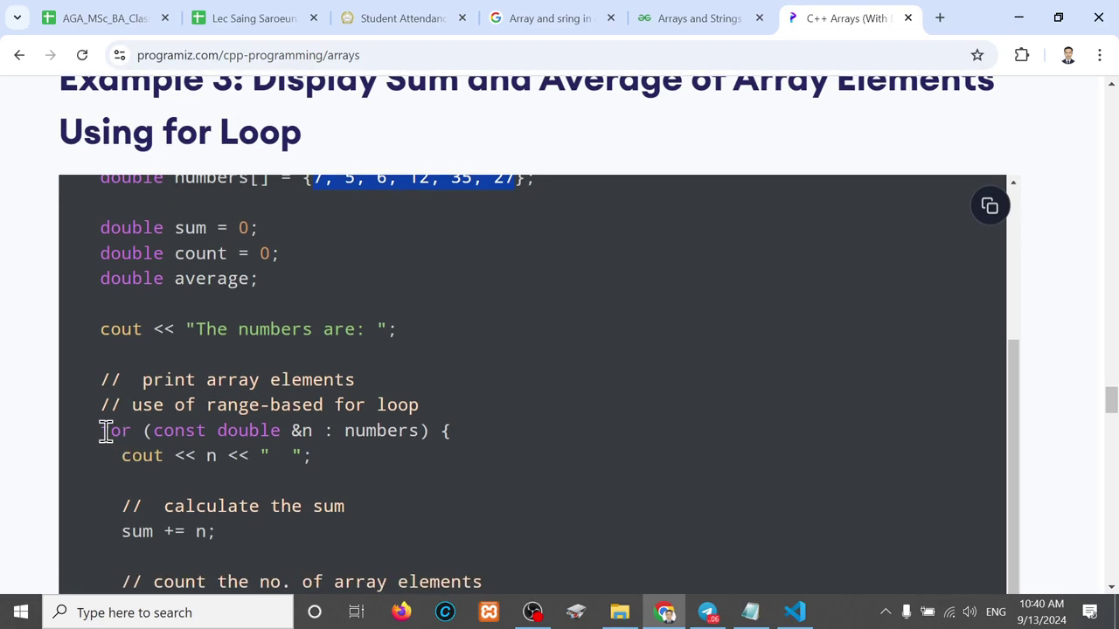
left_click_drag(102, 430, 315, 431)
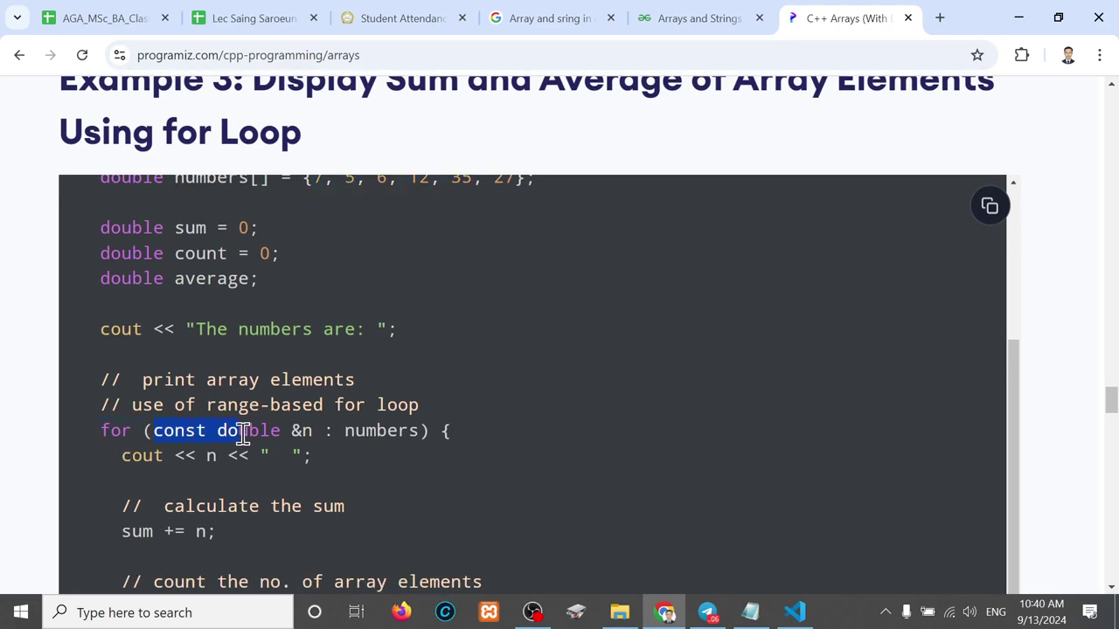
left_click(315, 431)
double_click(180, 430)
left_click(384, 470)
scroll(341, 452, "down", 1)
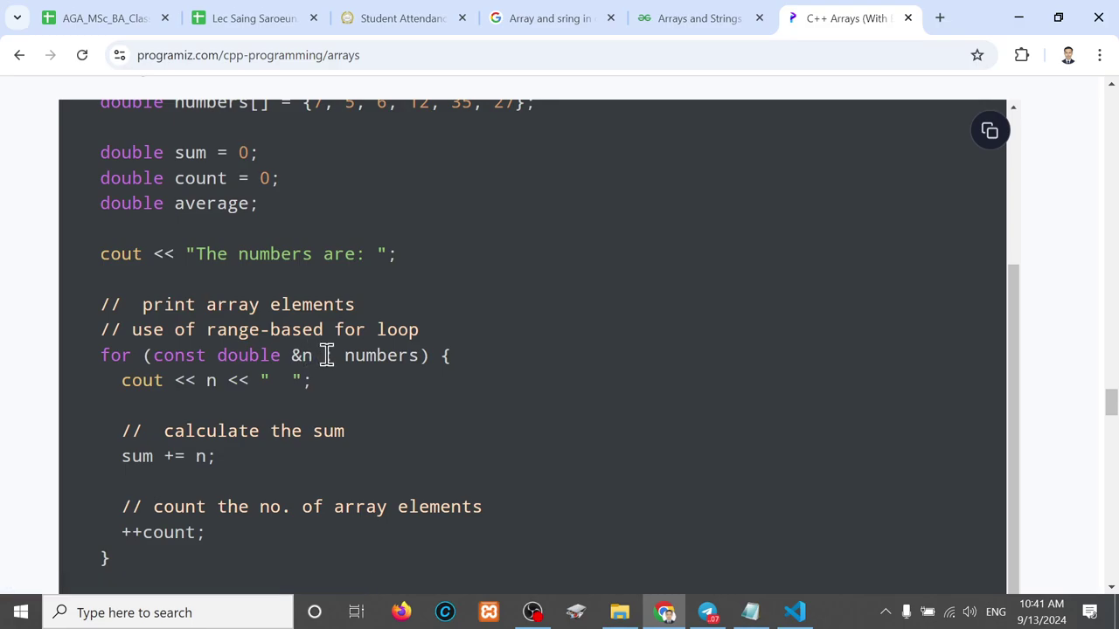
left_click_drag(343, 355, 294, 355)
left_click_drag(336, 359, 334, 361)
Highlight the sum and count lines, then scroll down to Example 3's Output box.
scroll(336, 360, "down", 2)
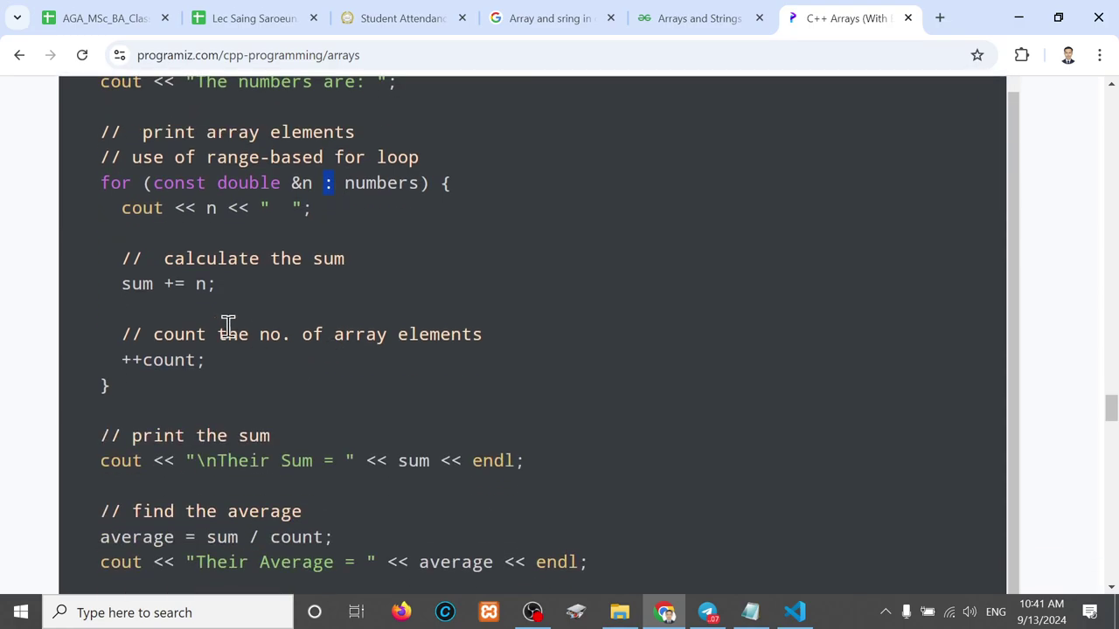
left_click_drag(120, 283, 224, 292)
scroll(225, 292, "down", 1)
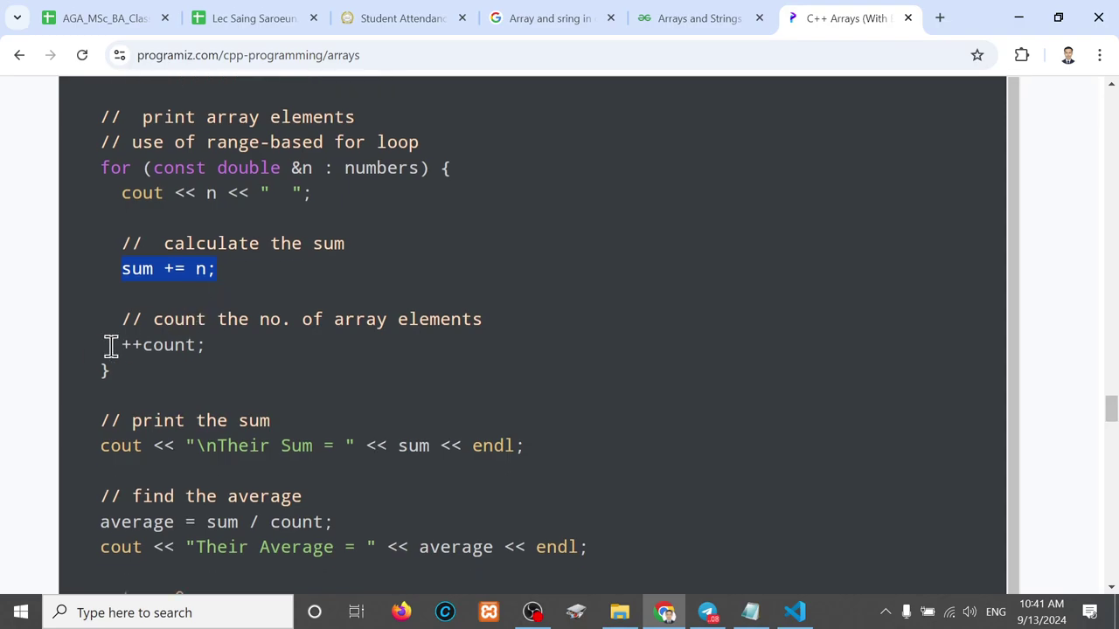
left_click_drag(132, 344, 202, 347)
scroll(203, 345, "down", 4)
scroll(204, 344, "down", 2)
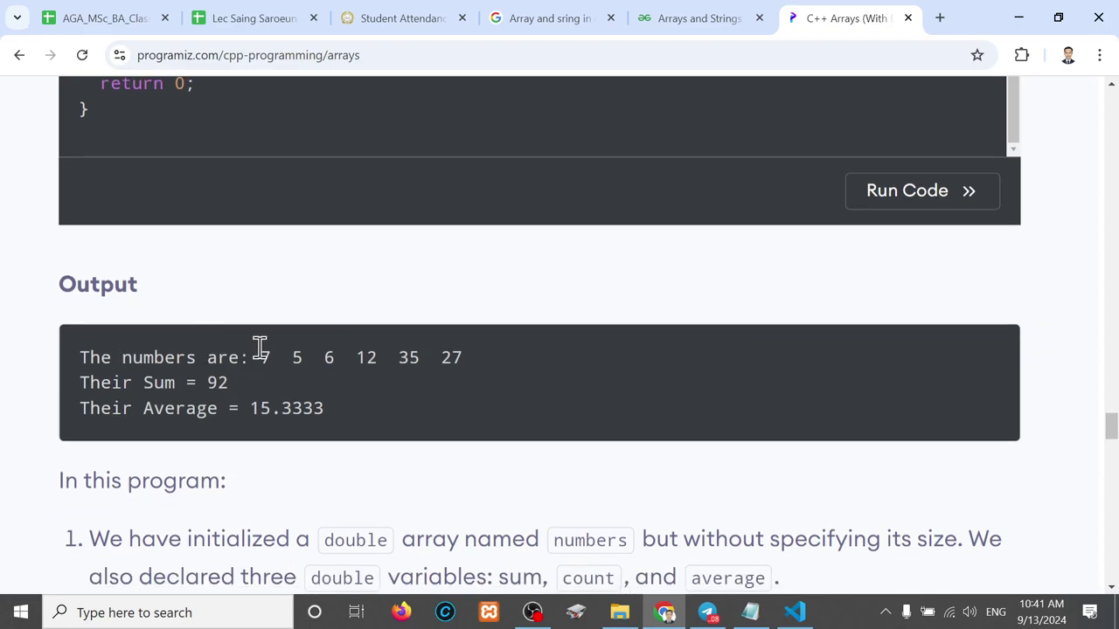
Highlight the printed array values and the sum 92 in Example 3's output.
mouse_move(260, 356)
left_mouse_down()
mouse_move(463, 368)
mouse_move(377, 391)
left_mouse_up()
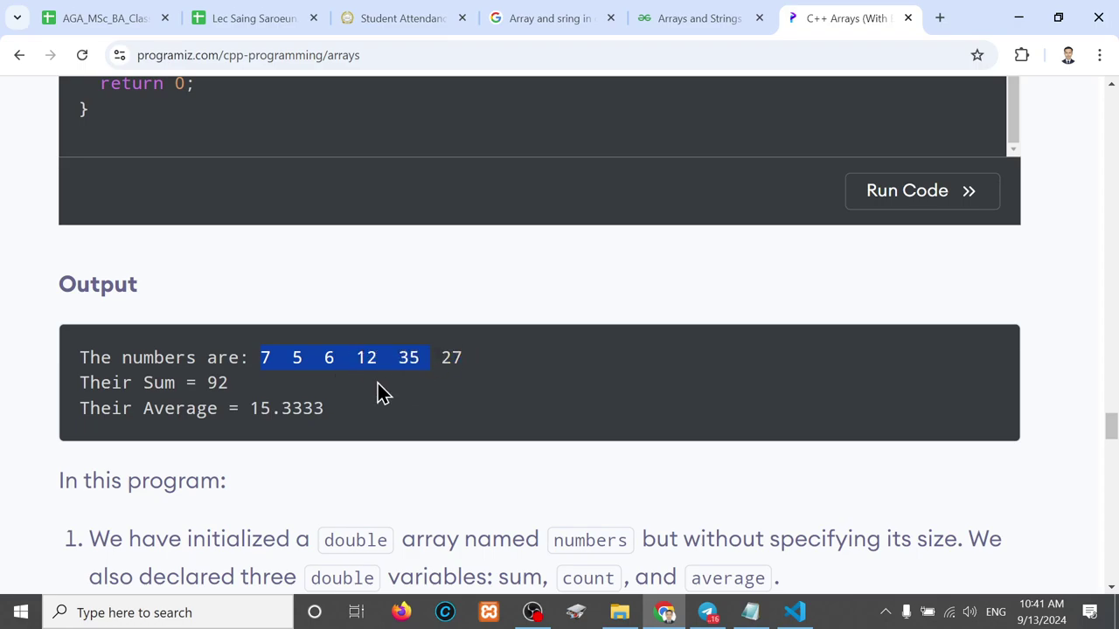
left_click_drag(217, 382, 245, 395)
left_click(241, 392)
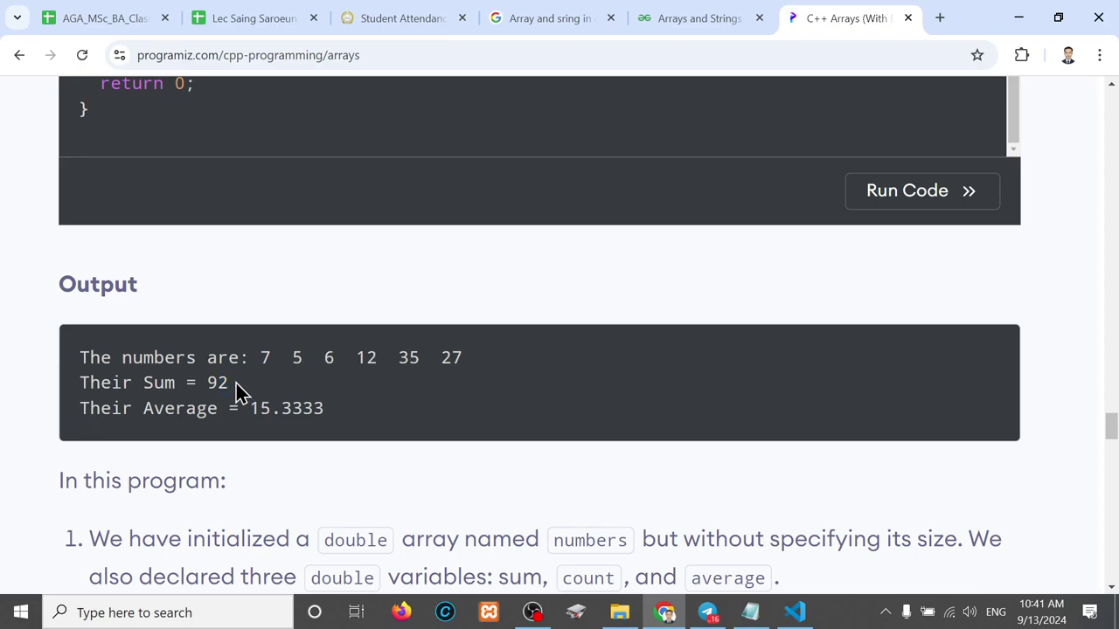
Scroll past Example 3's explanation down to the Also Read links.
scroll(239, 385, "down", 1)
left_click_drag(327, 360, 242, 362)
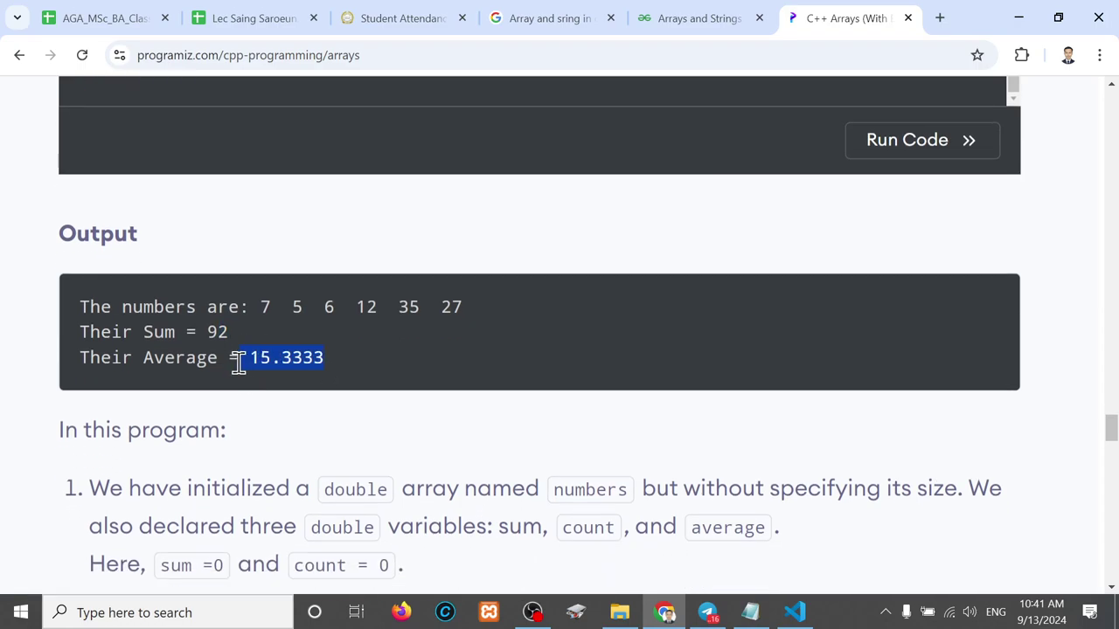
scroll(245, 365, "down", 3)
scroll(245, 363, "down", 5)
scroll(244, 367, "down", 6)
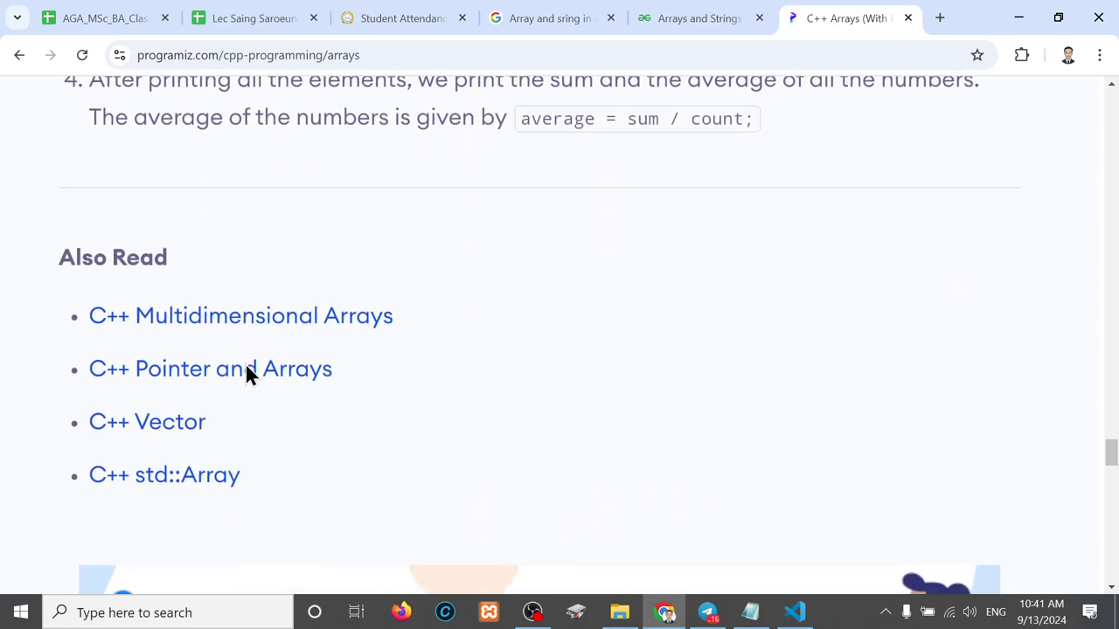
scroll(248, 374, "down", 1)
scroll(247, 375, "down", 1)
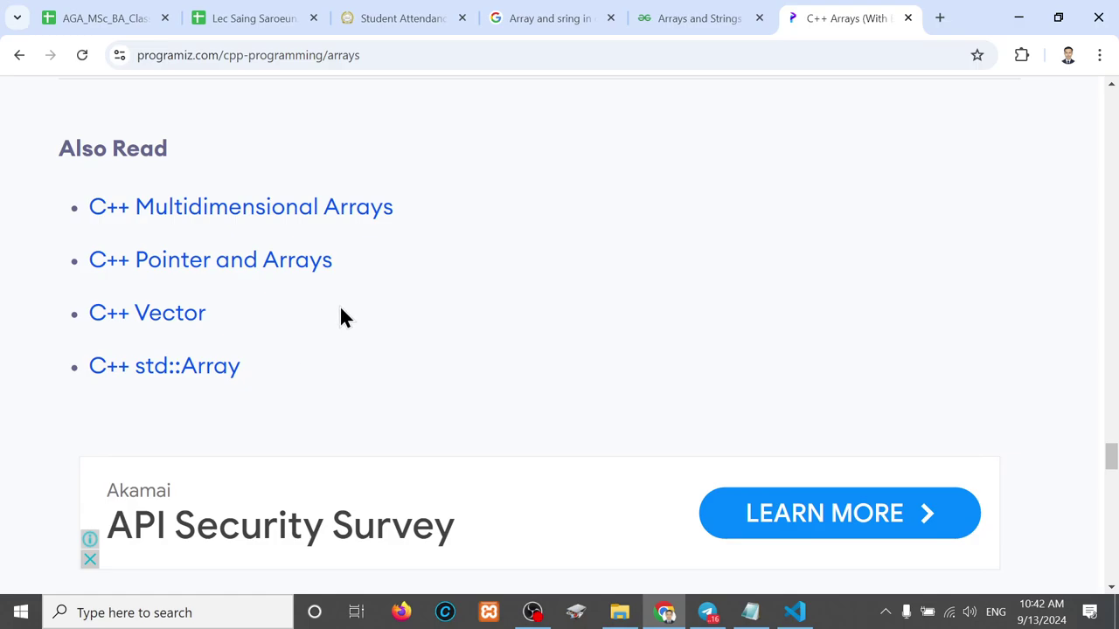
Open the C++ Multidimensional Arrays link in a new tab and switch to it.
right_click(276, 214)
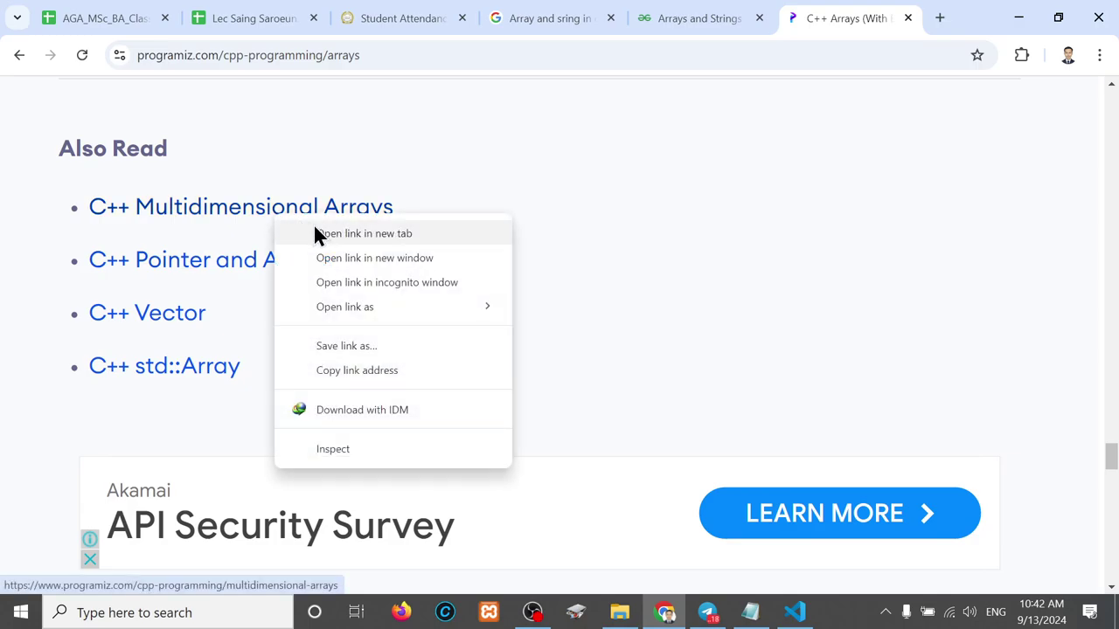
left_click(325, 234)
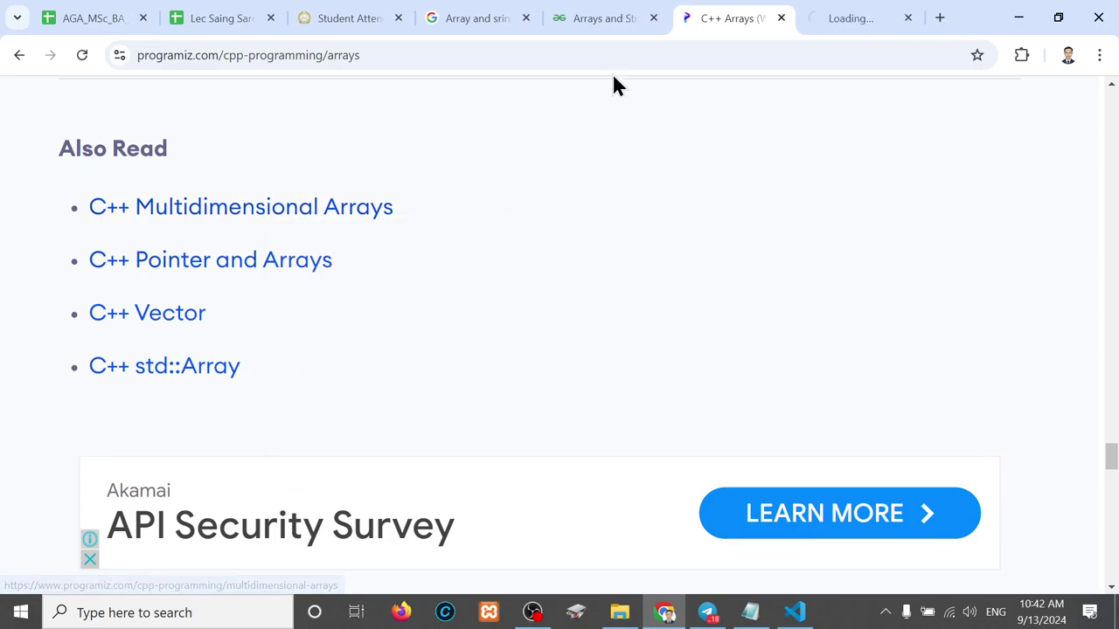
left_click(844, 25)
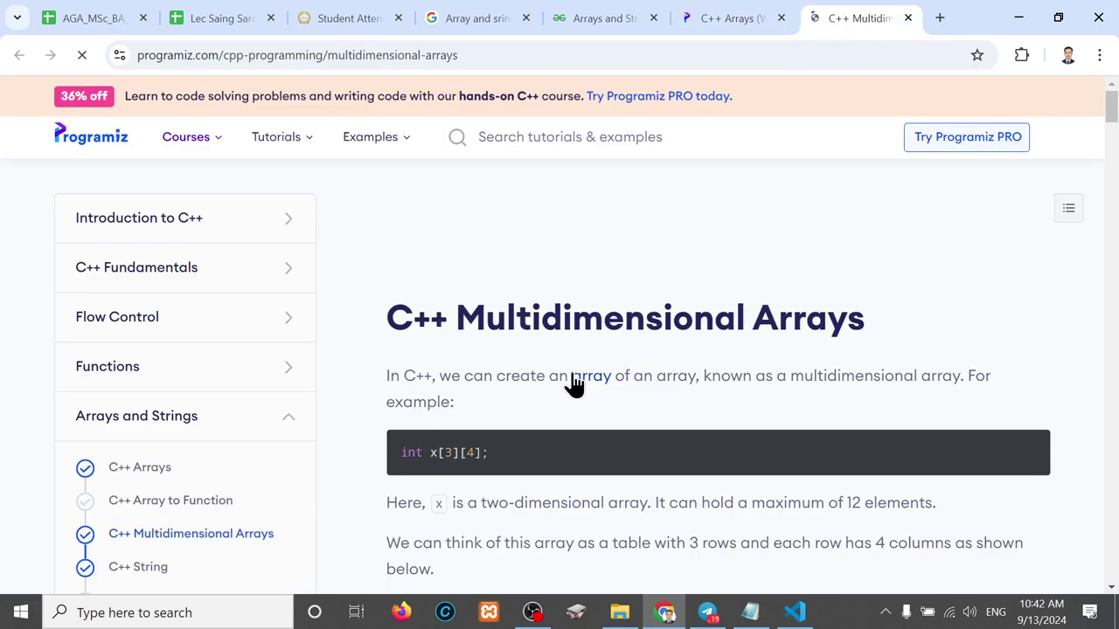
Highlight the int x[3][4]; declaration and its [3] size, then scroll to the Col/Row table.
scroll(574, 383, "down", 2)
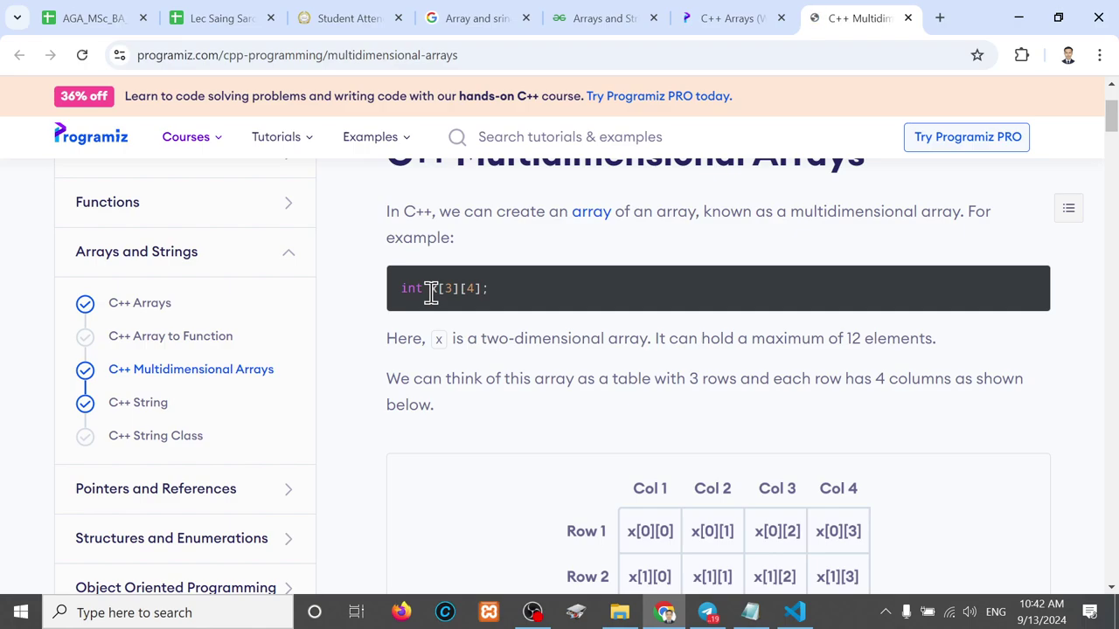
left_click_drag(429, 290, 487, 299)
left_click_drag(439, 291, 454, 291)
scroll(617, 453, "down", 3)
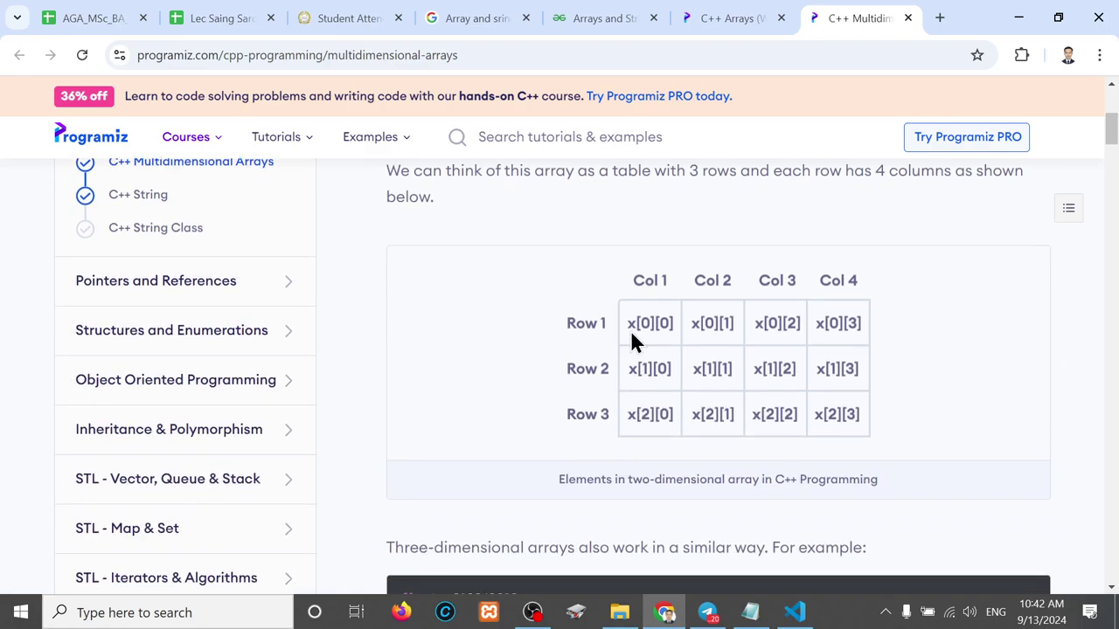
left_click_drag(626, 321, 779, 325)
Zoom and pan until the 2D array table of cells x[0][0] to x[2][3] fills the view.
scroll(664, 308, "up", 3)
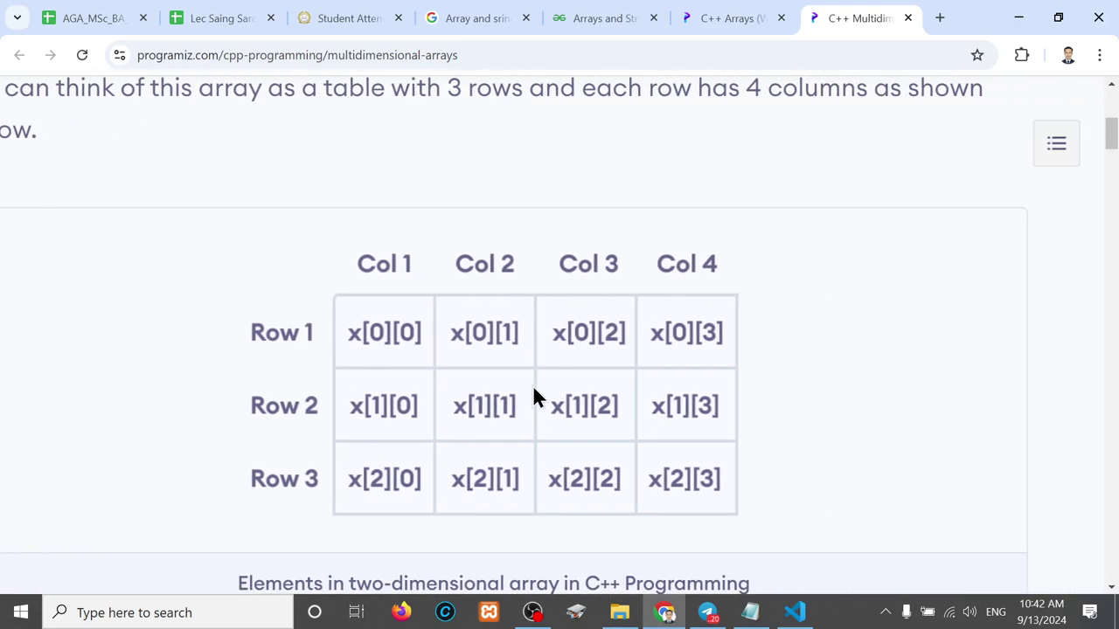
scroll(518, 306, "up", 1)
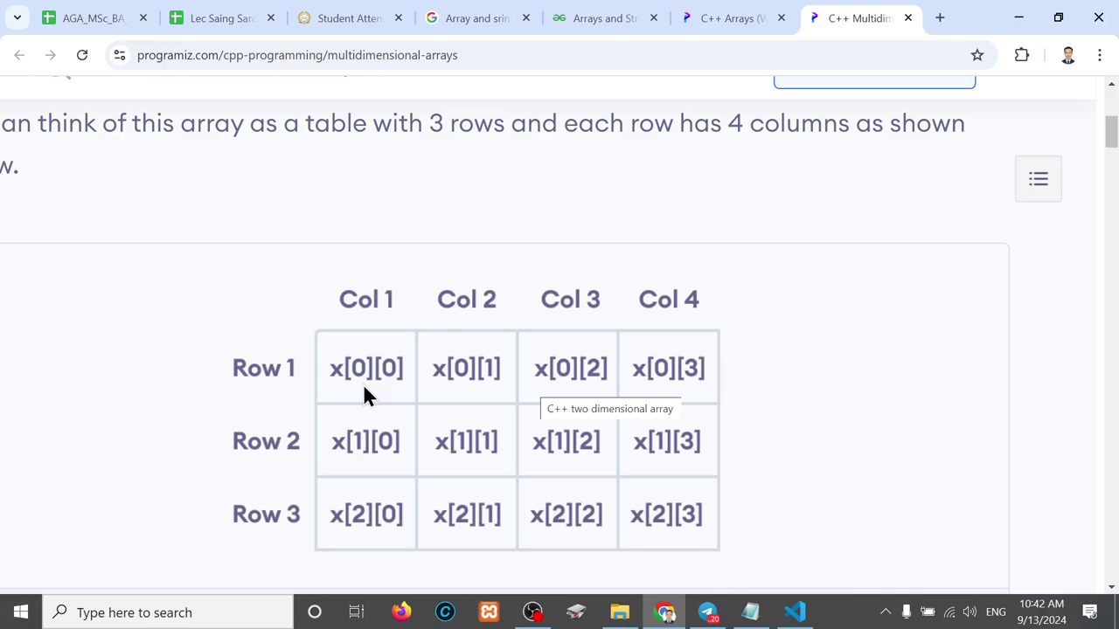
scroll(363, 384, "up", 2)
scroll(479, 382, "down", 1)
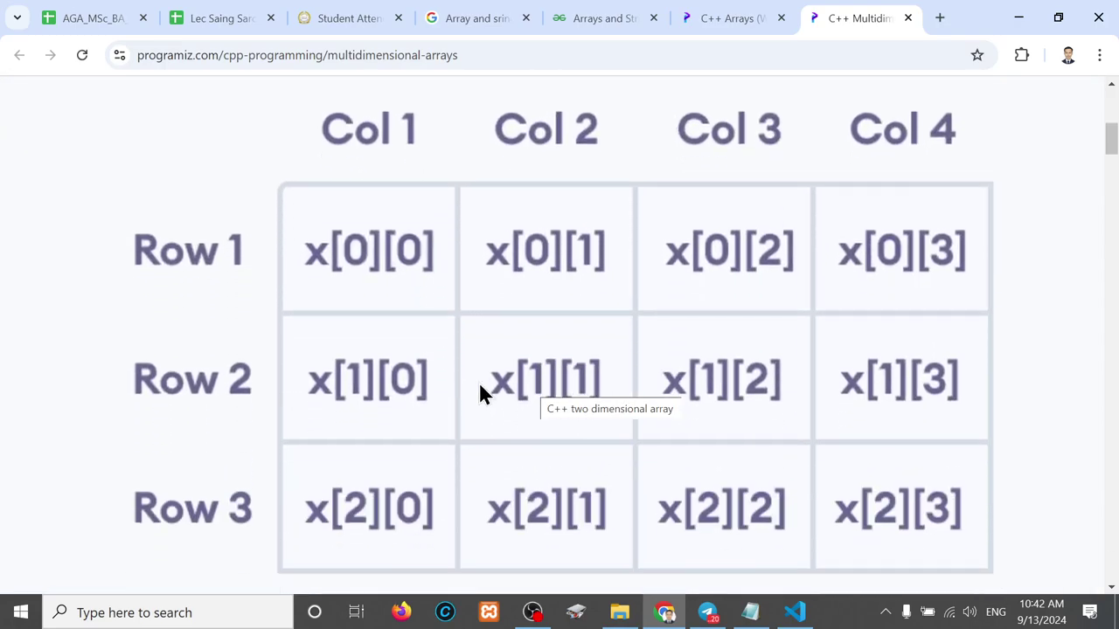
scroll(479, 382, "right", 1)
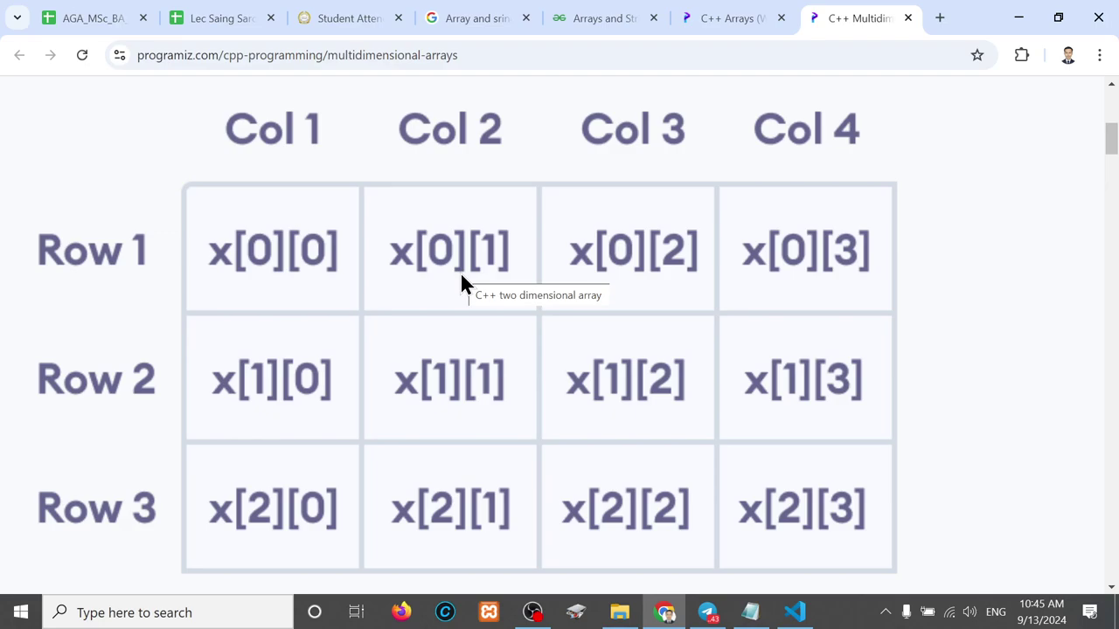
Scroll back up to the int x[3][4]; code block and bring up the page's right-click menu.
scroll(460, 272, "up", 1)
scroll(460, 272, "up", 1)
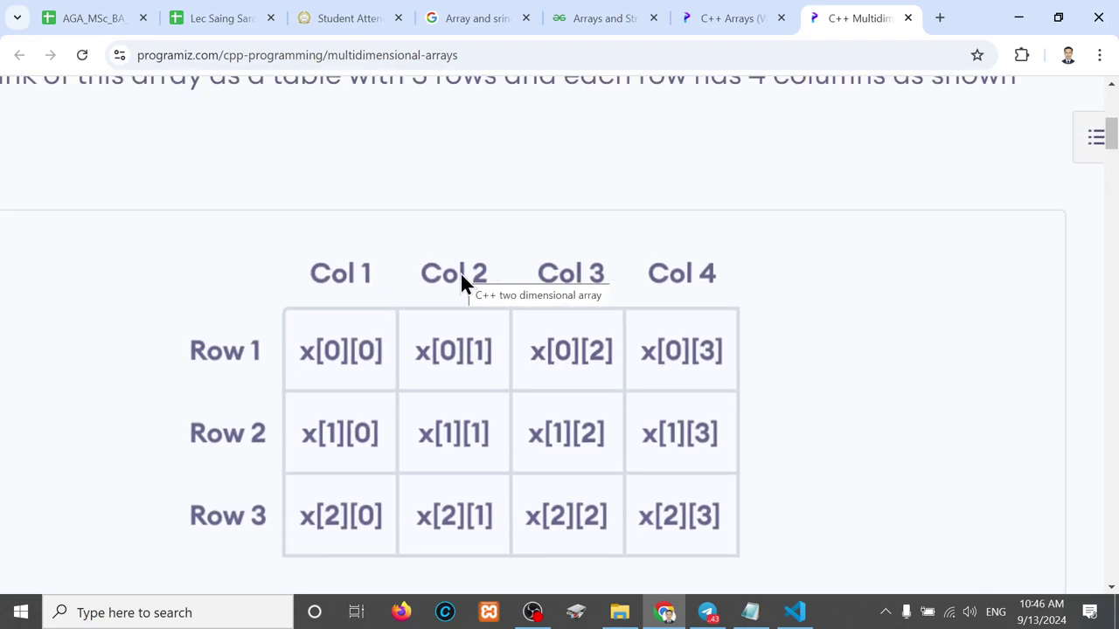
scroll(459, 272, "up", 1)
scroll(462, 276, "up", 3)
scroll(462, 276, "up", 2)
scroll(462, 276, "left", 4)
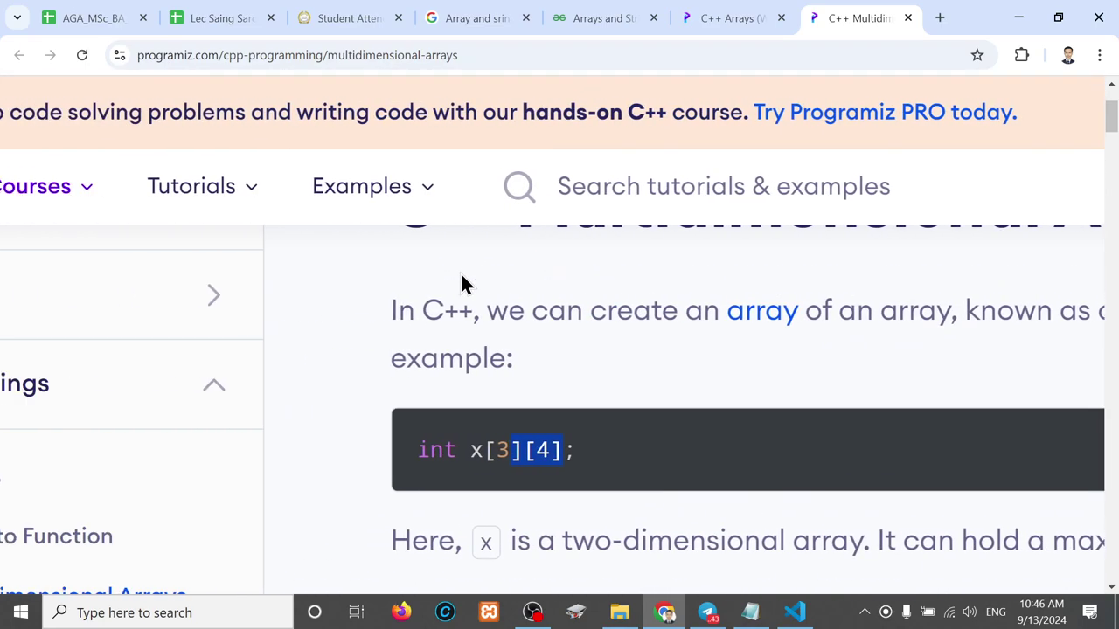
scroll(564, 442, "down", 1)
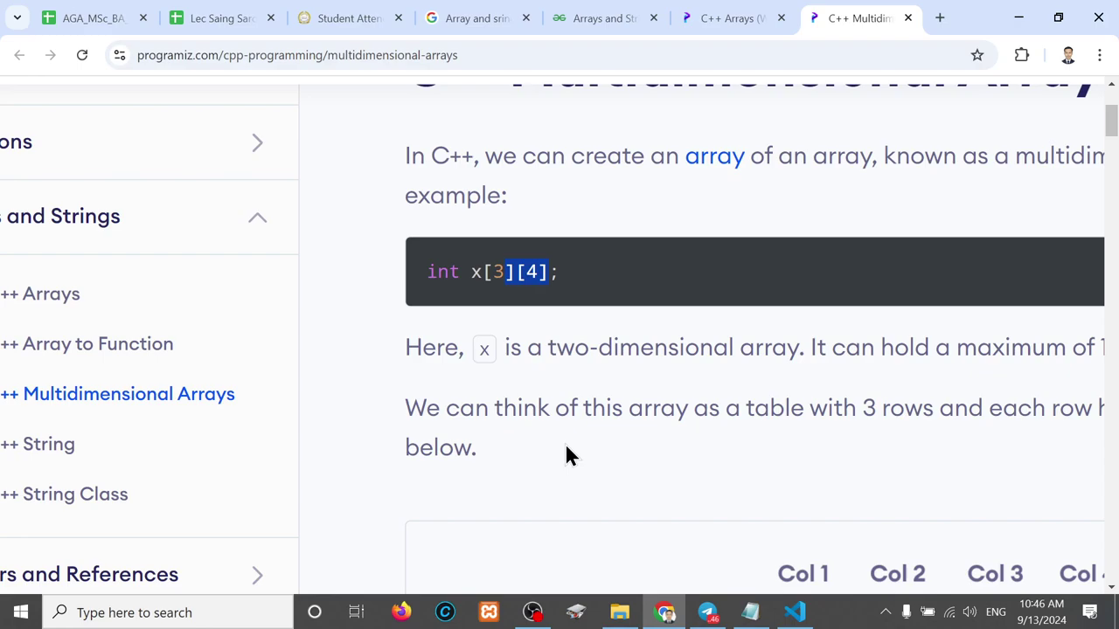
right_click(567, 456)
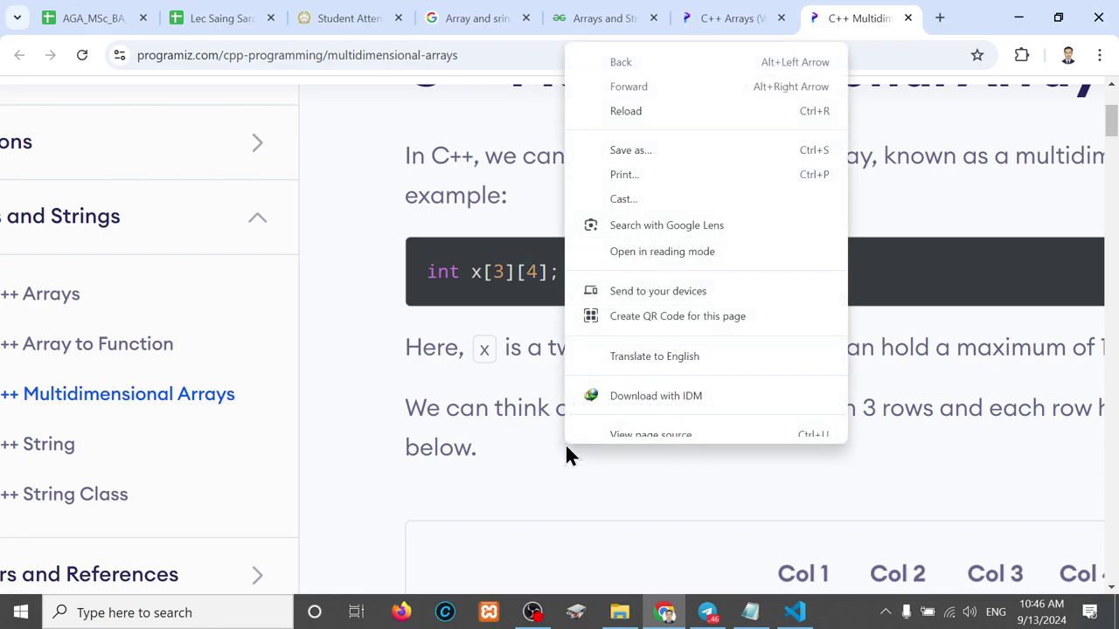
Scroll down to the 3-row by 4-column grid of elements x[0][0] to x[2][3].
scroll(584, 517, "down", 1)
scroll(584, 517, "down", 3)
scroll(584, 516, "down", 1)
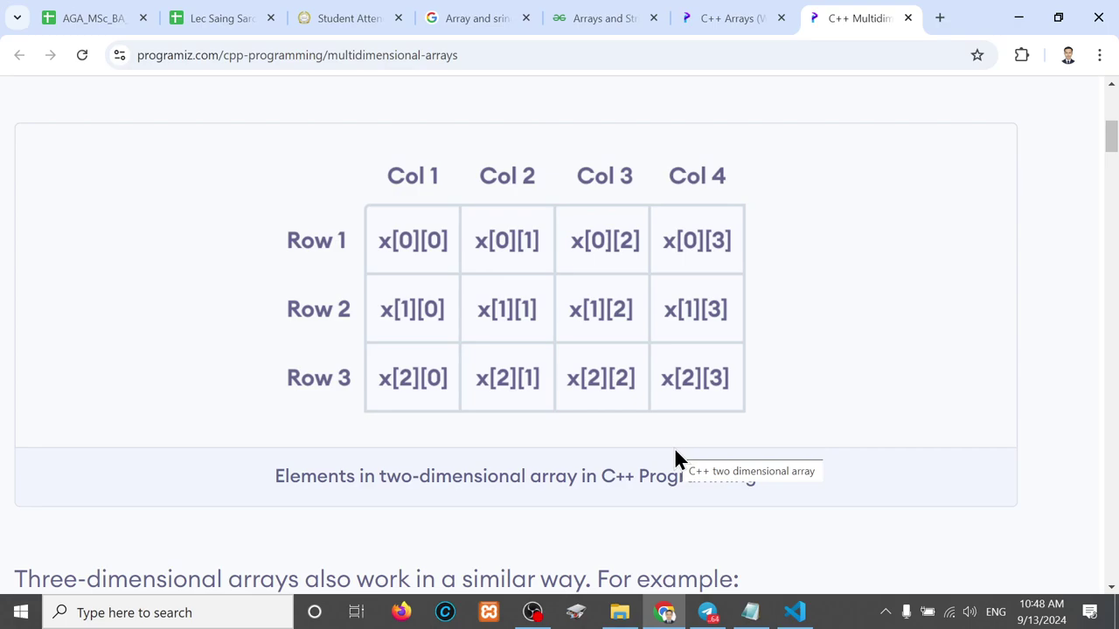
scroll(675, 453, "down", 2)
scroll(675, 453, "down", 2)
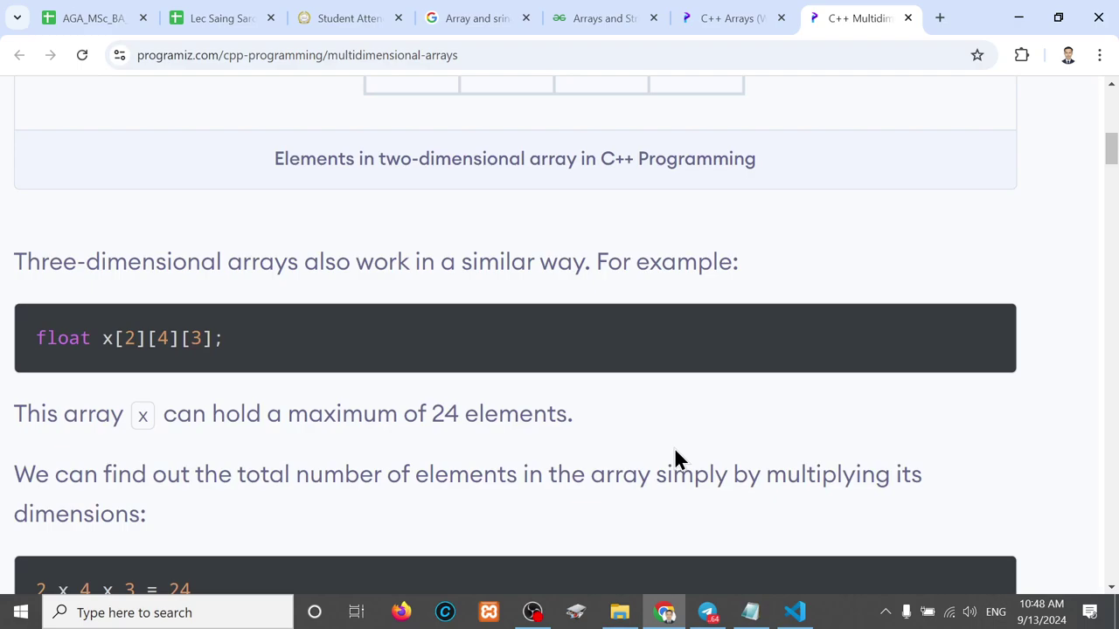
left_click_drag(101, 304, 216, 304)
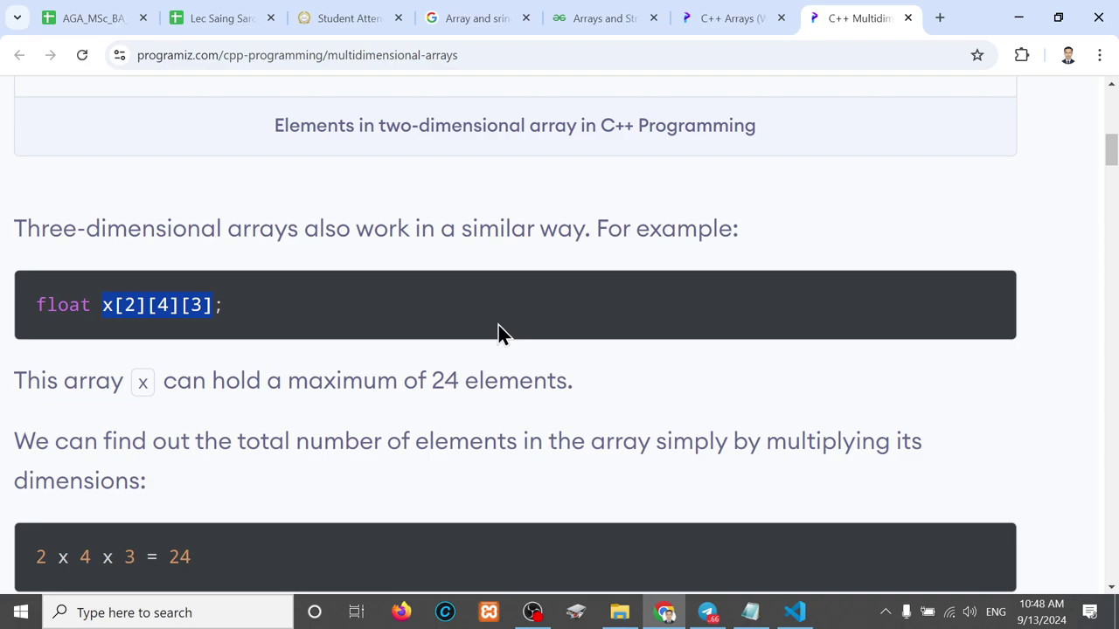
left_click(115, 306)
left_click_drag(116, 305, 151, 306)
left_click(139, 306)
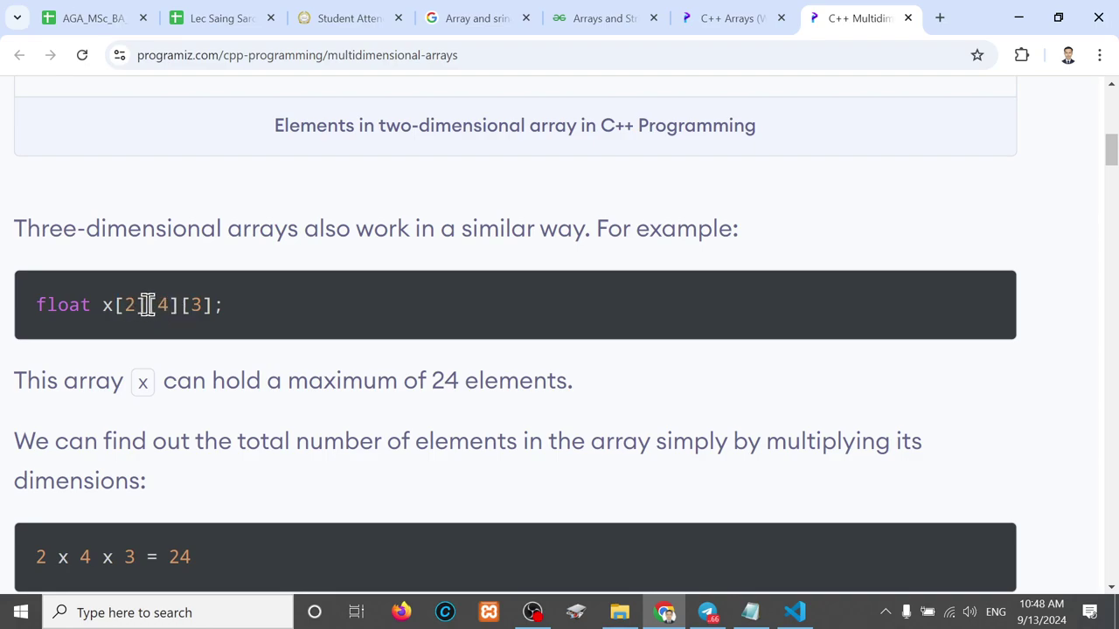
mouse_move(147, 304)
left_mouse_down()
mouse_move(213, 304)
mouse_move(184, 304)
left_mouse_up()
left_click(212, 305)
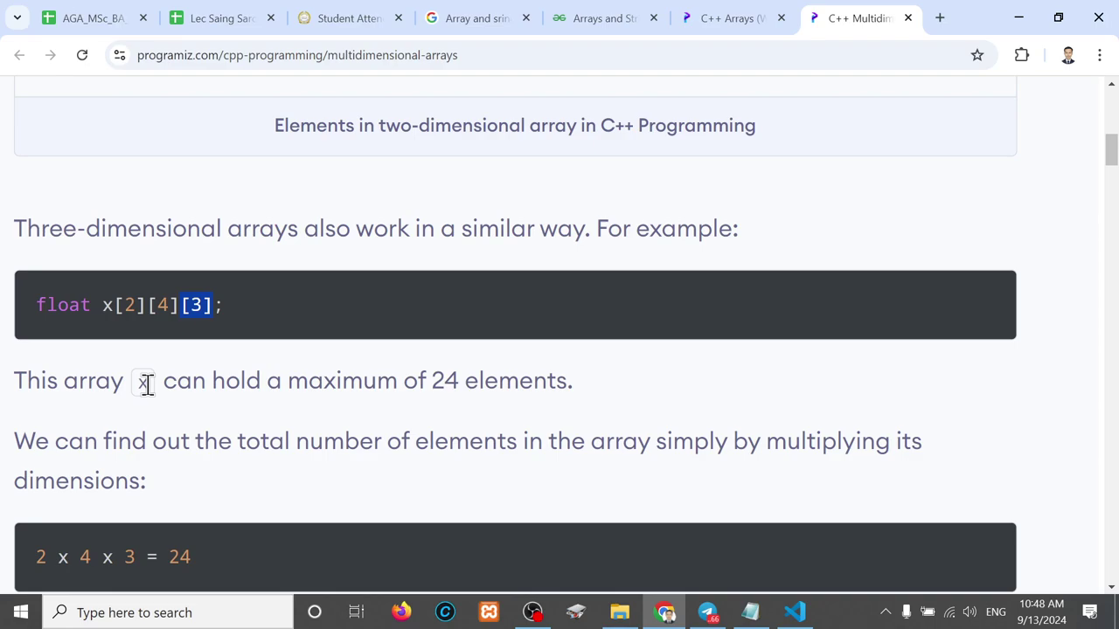
left_click_drag(233, 575, 164, 558)
scroll(164, 560, "down", 5)
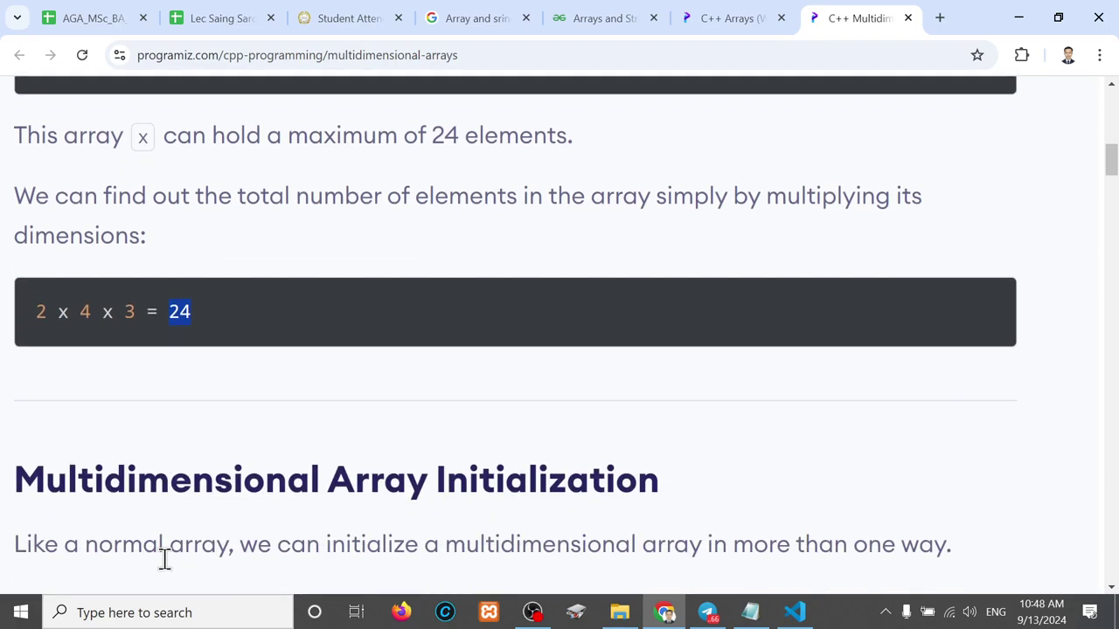
scroll(164, 560, "down", 3)
scroll(164, 559, "down", 6)
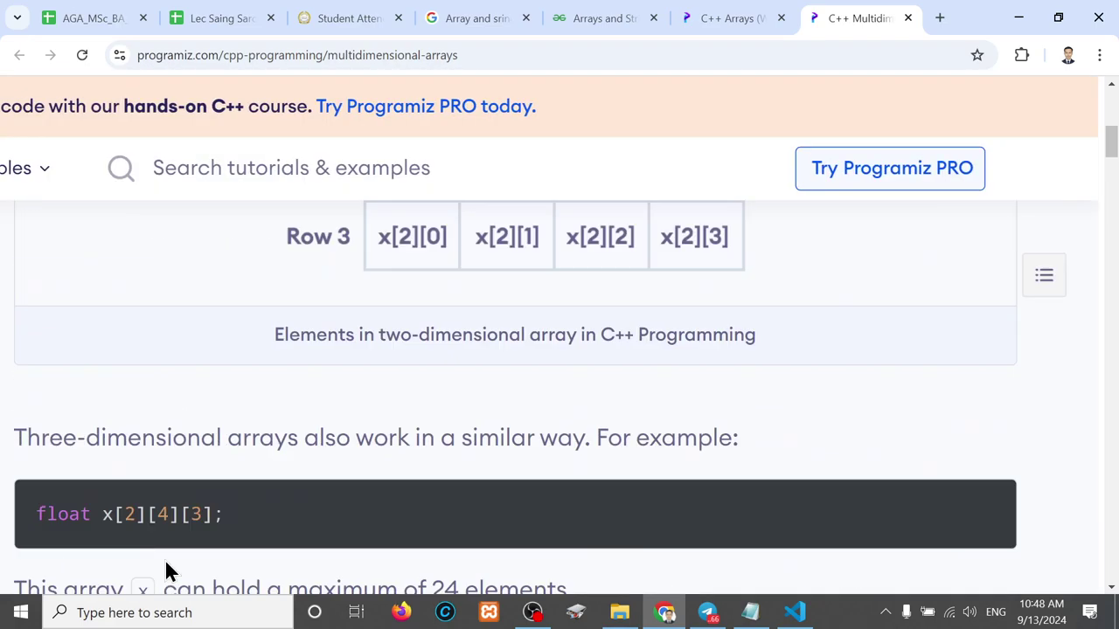
scroll(165, 560, "up", 3)
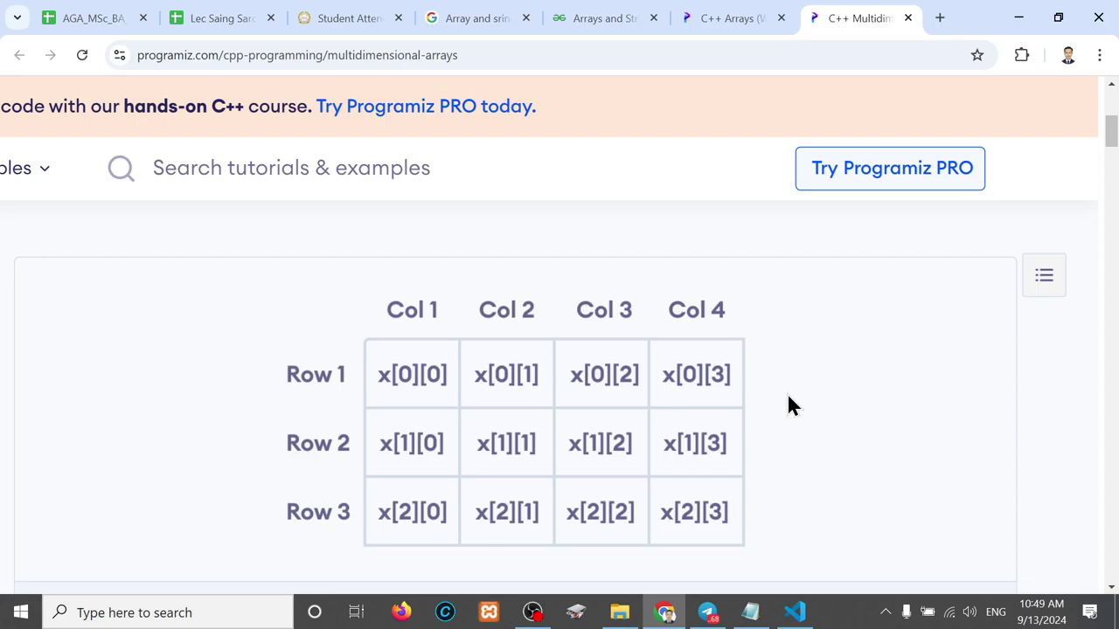
Search Google for 'cube' in a new tab and browse its image results.
left_click(940, 17)
type("cube")
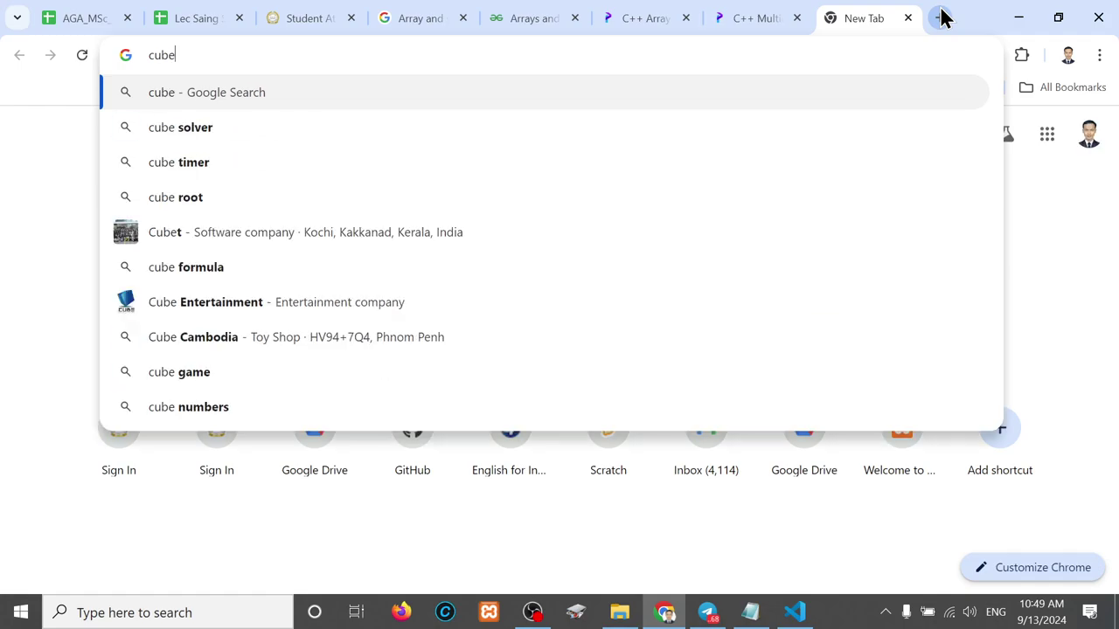
key("Return")
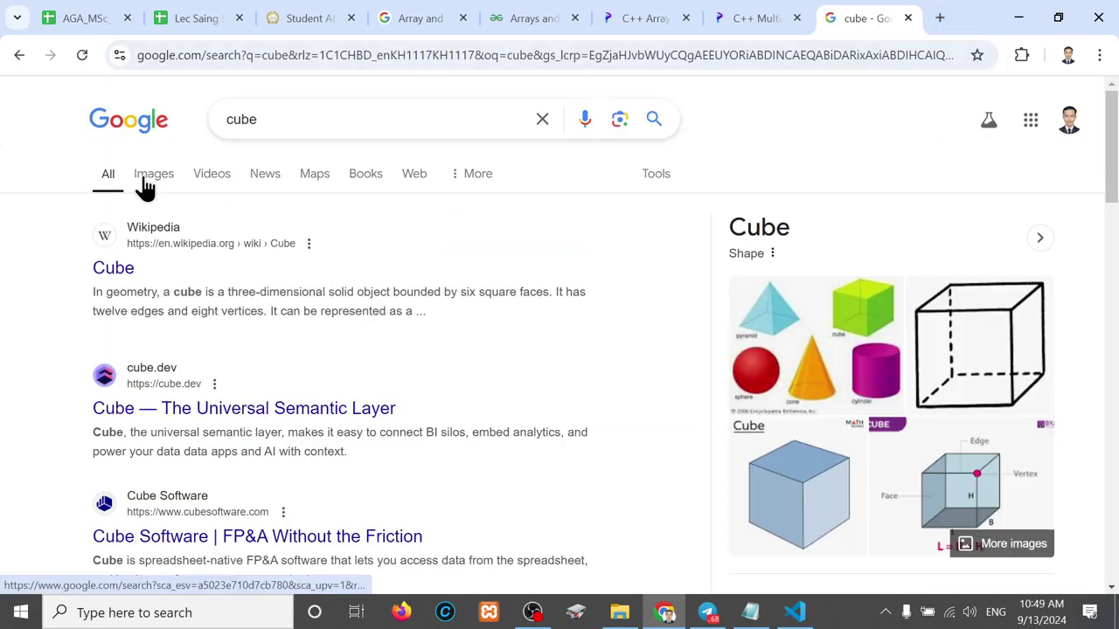
left_click(145, 180)
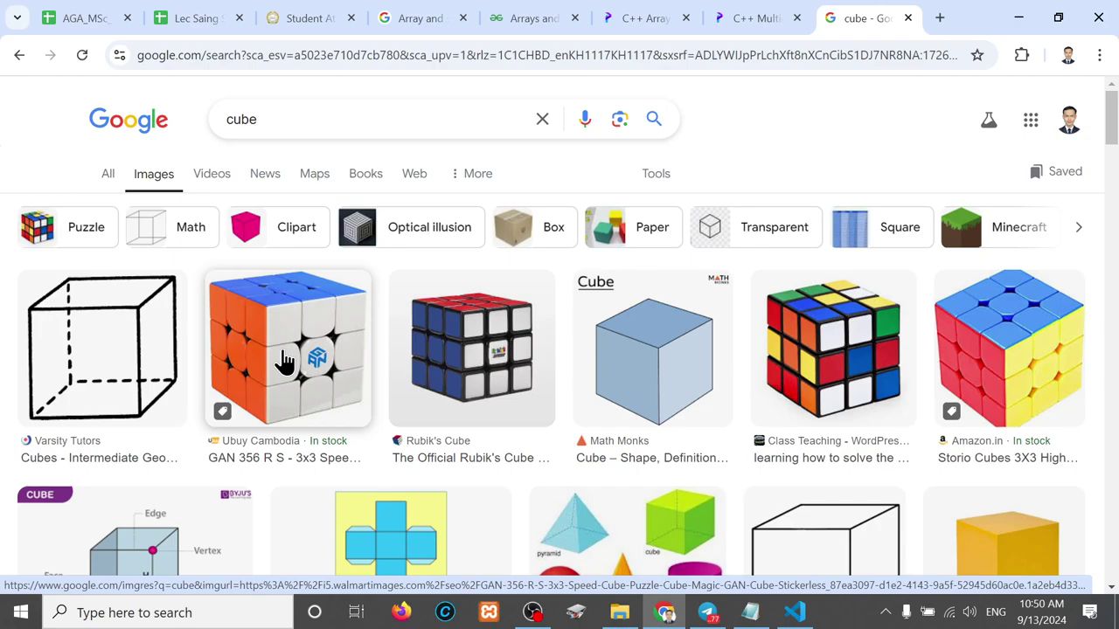
scroll(285, 360, "down", 2)
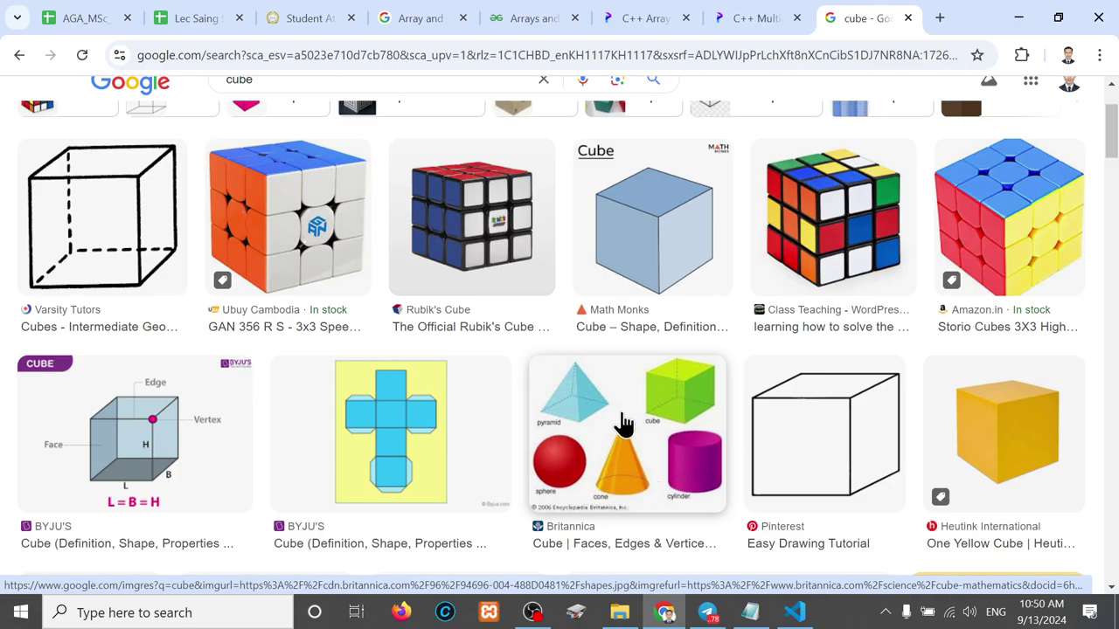
scroll(619, 451, "down", 1)
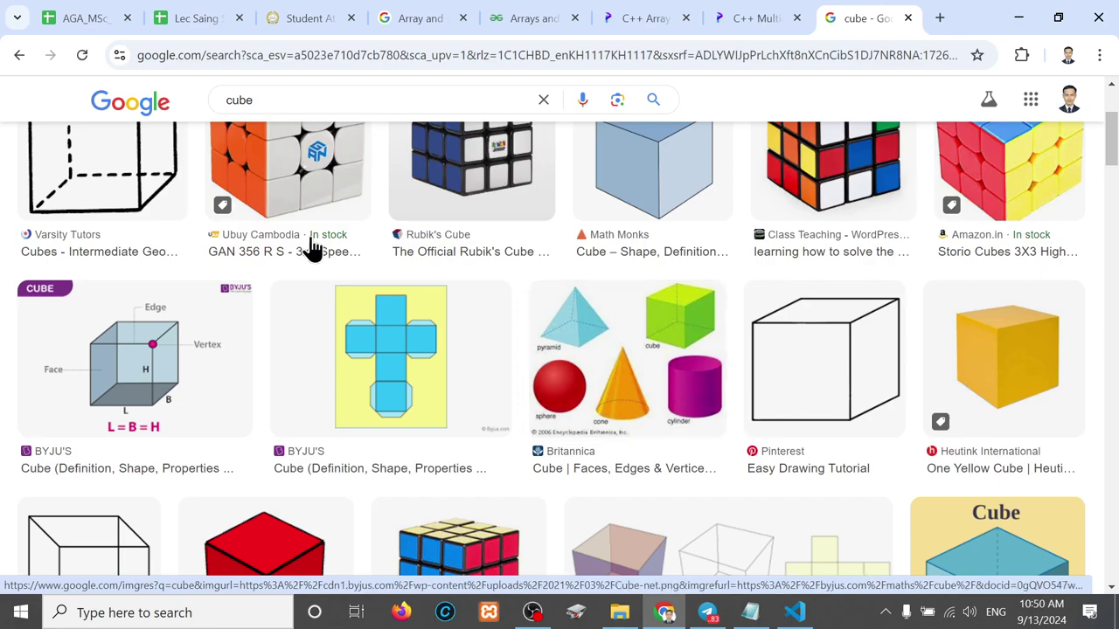
left_click_drag(312, 103, 103, 118)
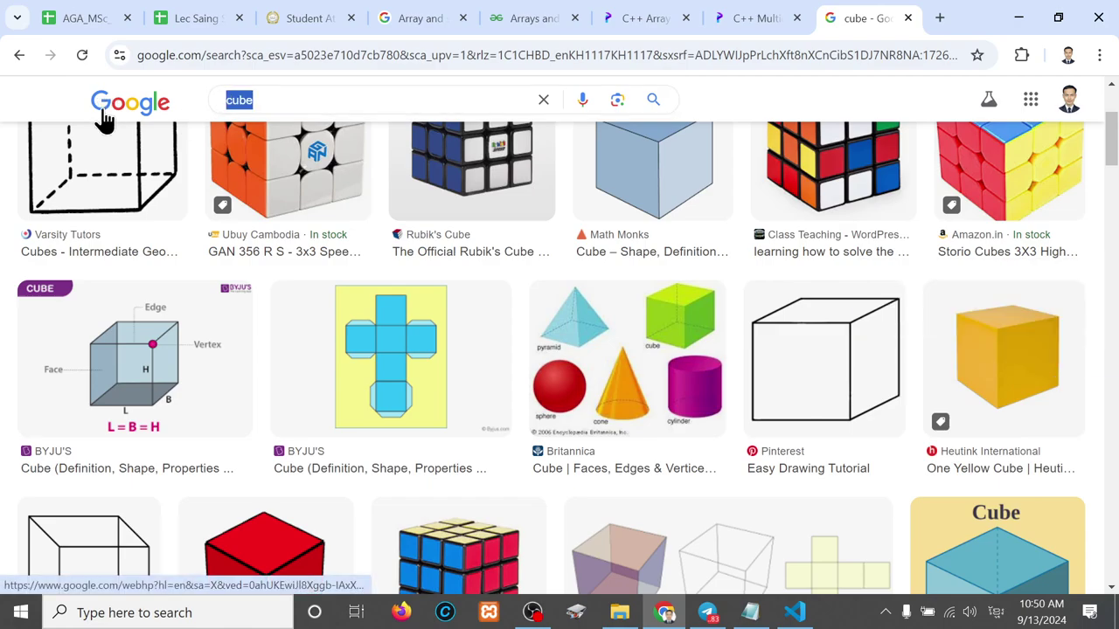
Run an image search for the Khmer word ពហុកោណ, then return to the cube image results.
type("អ")
key("BackSpace")
type("ព")
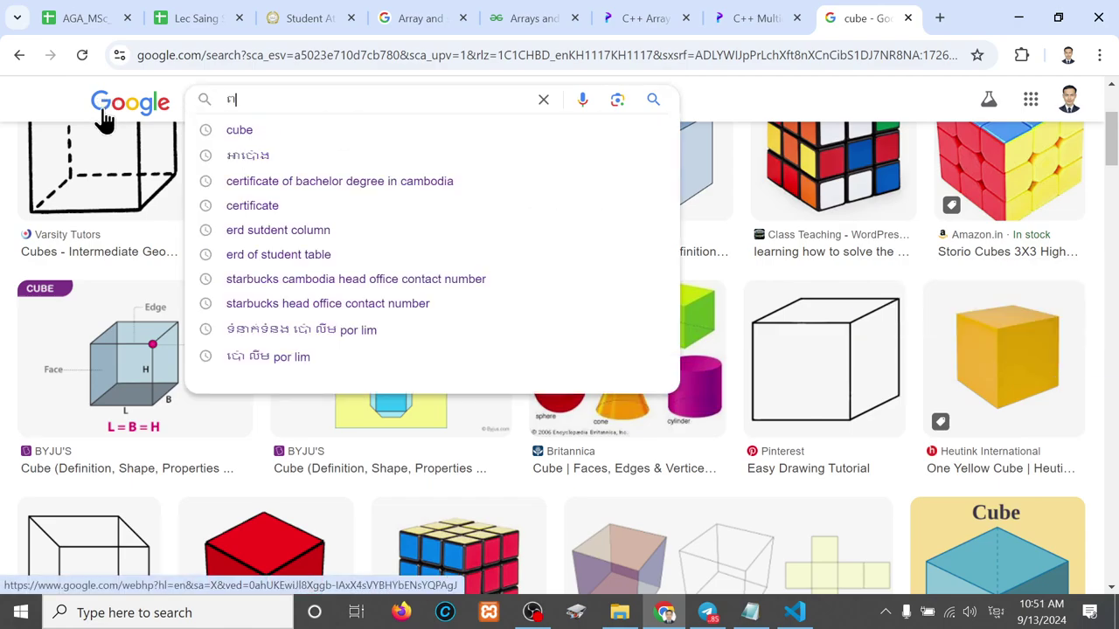
type("ហុកោណ")
key("Return")
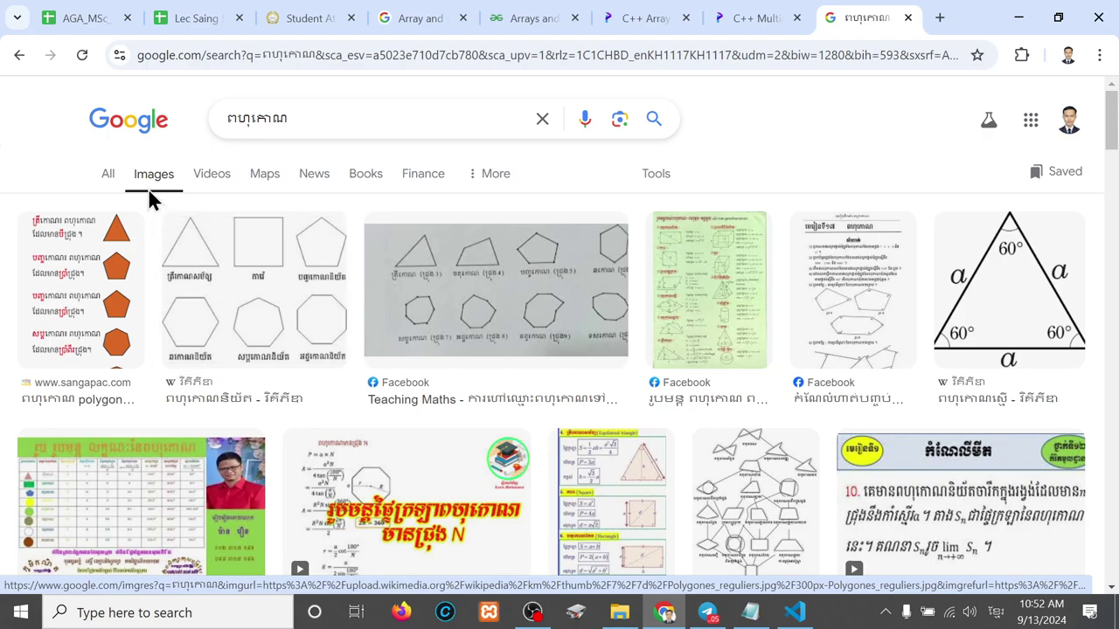
left_click(17, 55)
Preview the GAN 356 R S speed cube result among the cube images.
scroll(416, 350, "up", 1)
scroll(416, 350, "up", 2)
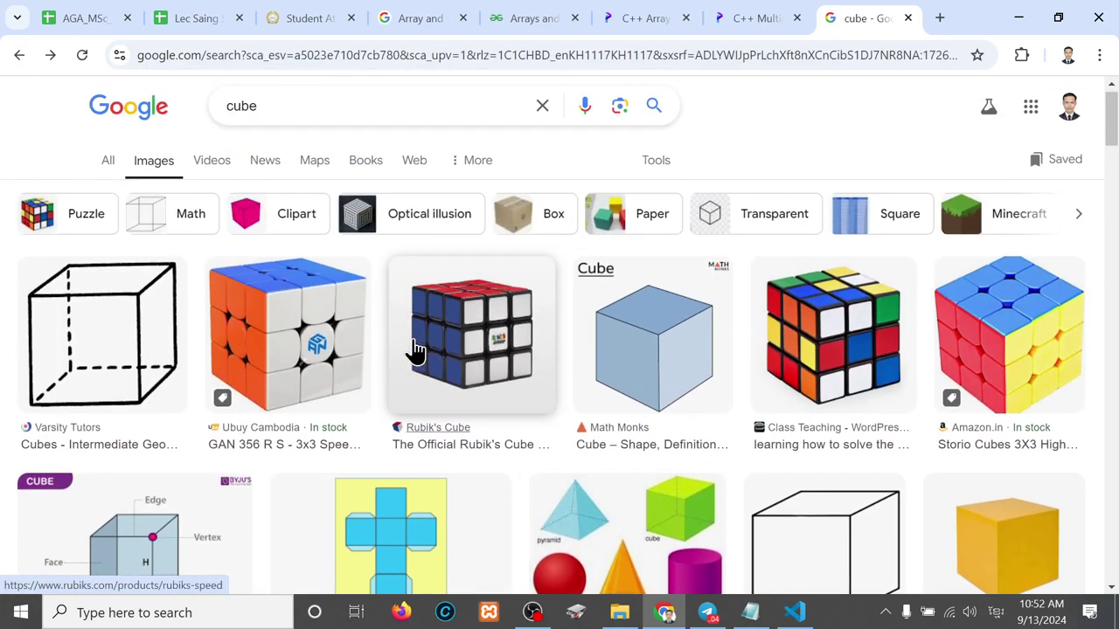
left_click(289, 315)
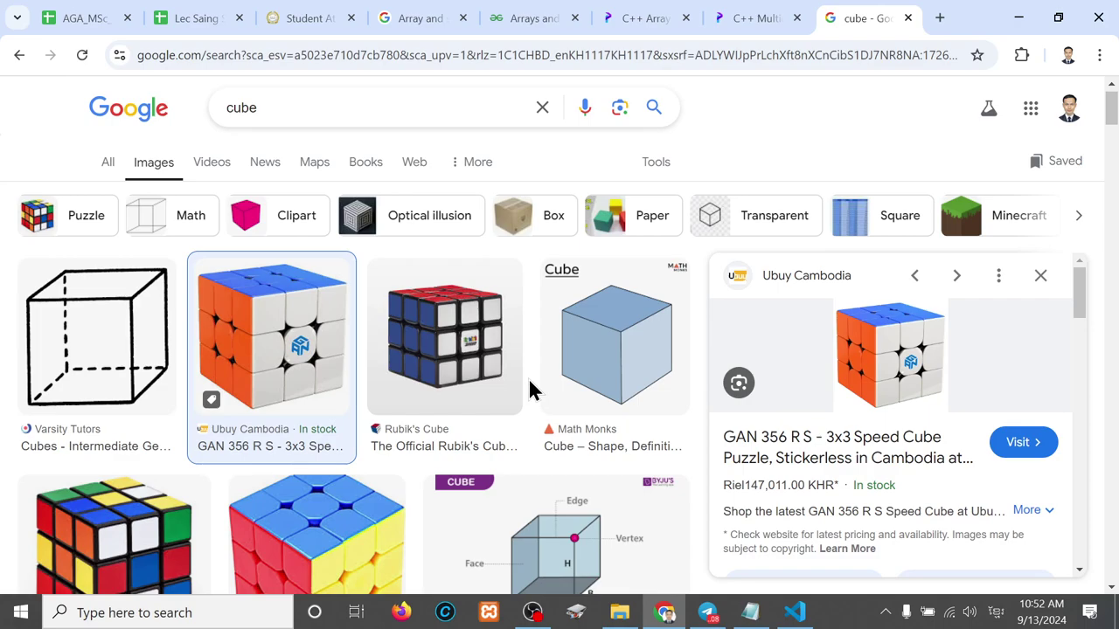
Extend the query in English and search images for 'cube in machine learning'.
left_click(320, 112)
type("ំum")
key("BackSpace")
key("BackSpace")
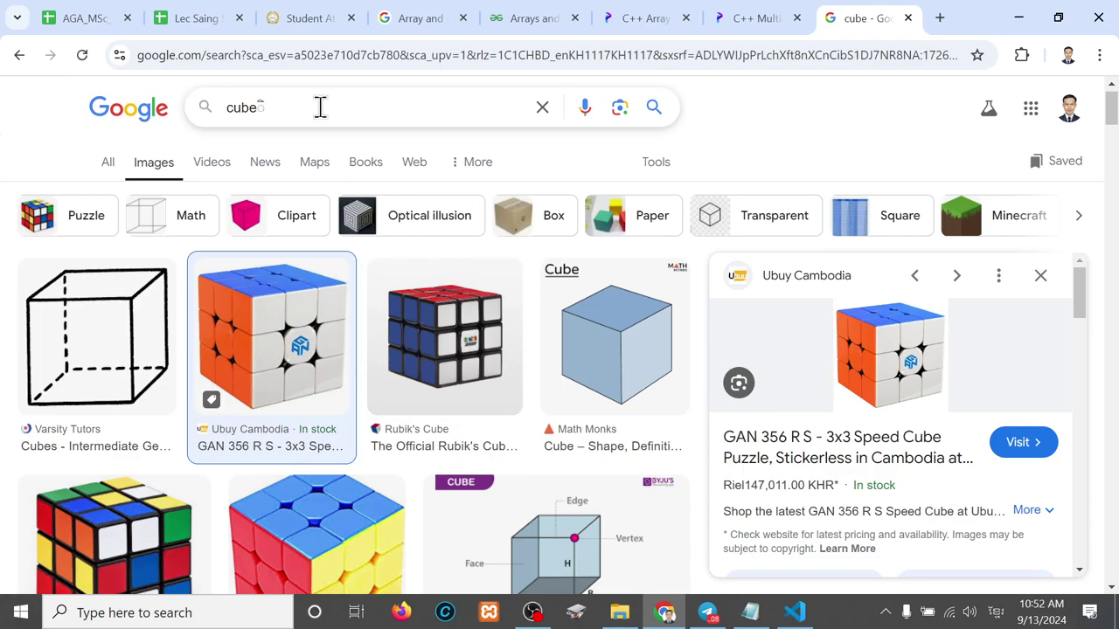
key("BackSpace")
key("super+space")
type("in ma")
type("chine learning")
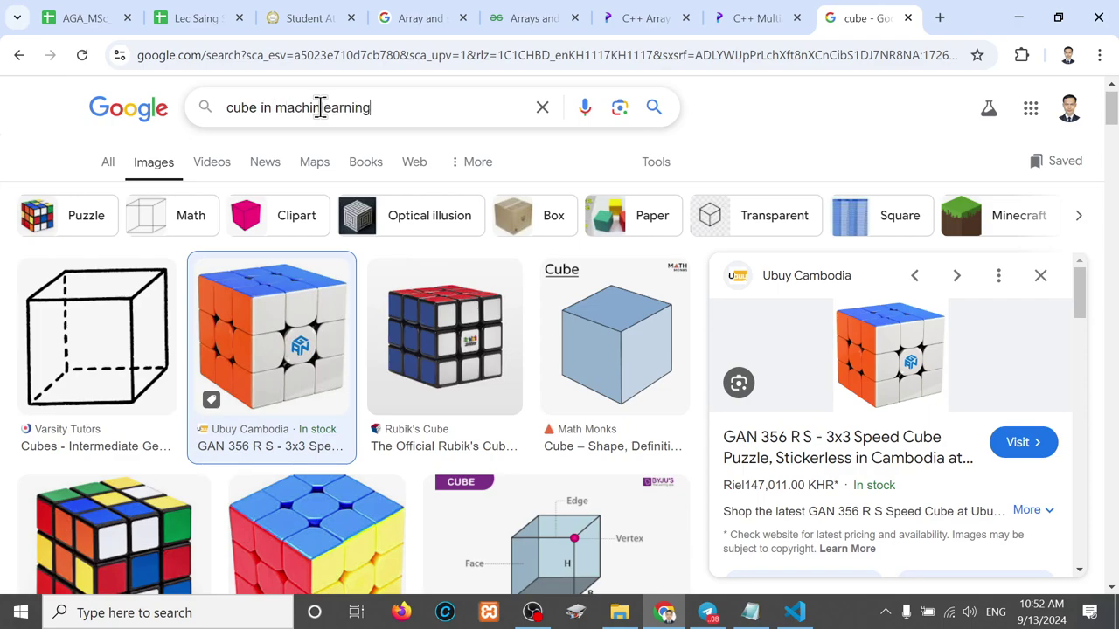
key("Return")
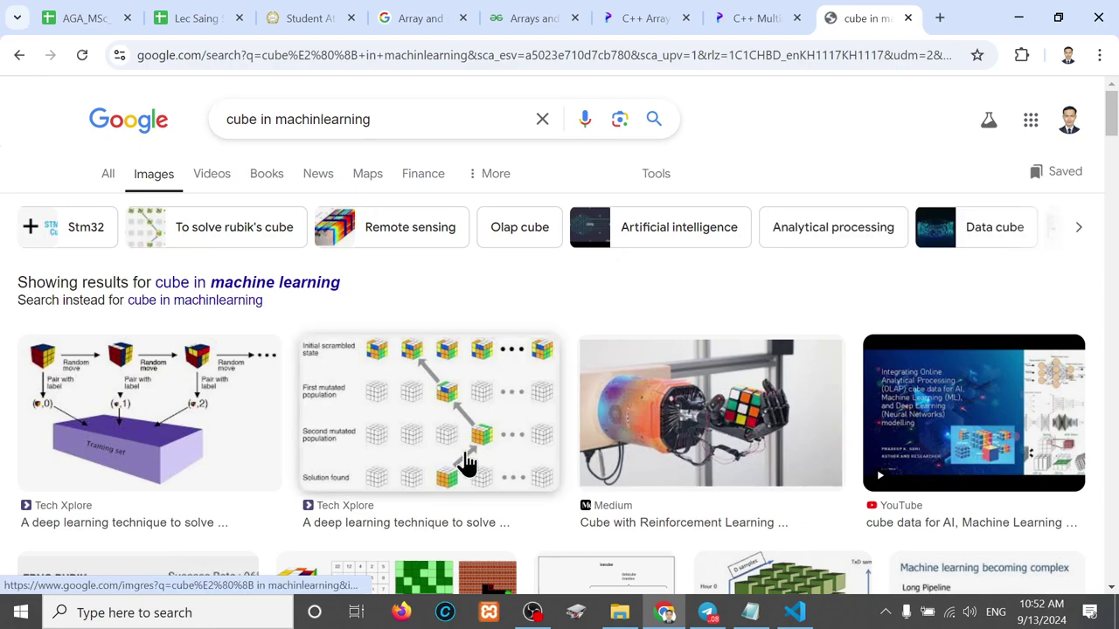
Open the Tech Xplore deep-learning Rubik's cube article in a new tab and scroll through it.
left_click(470, 465)
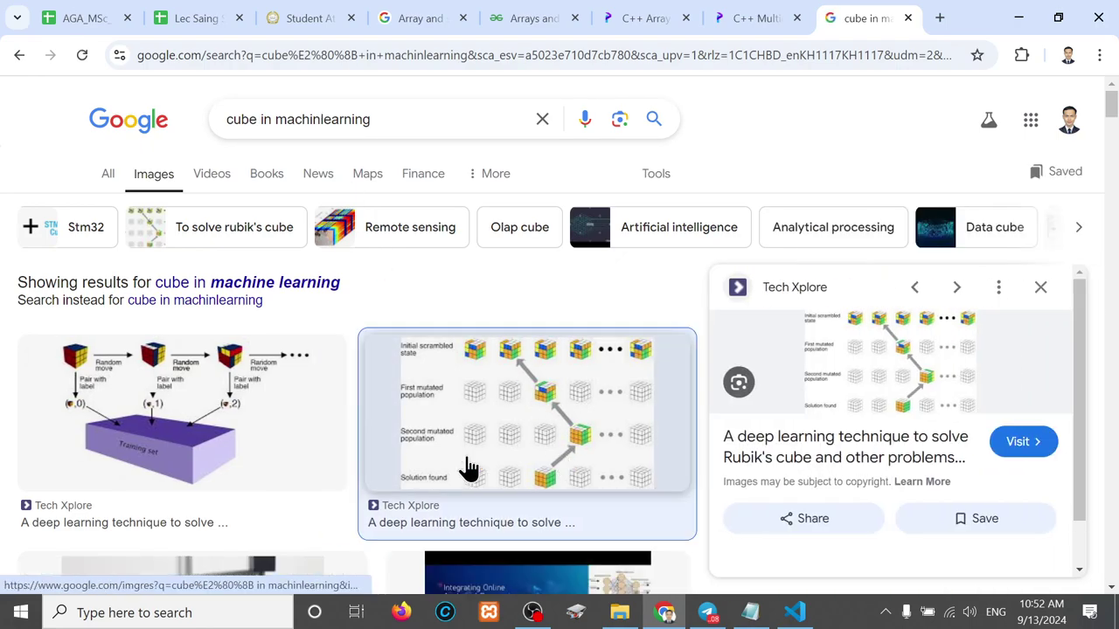
left_click(1019, 445)
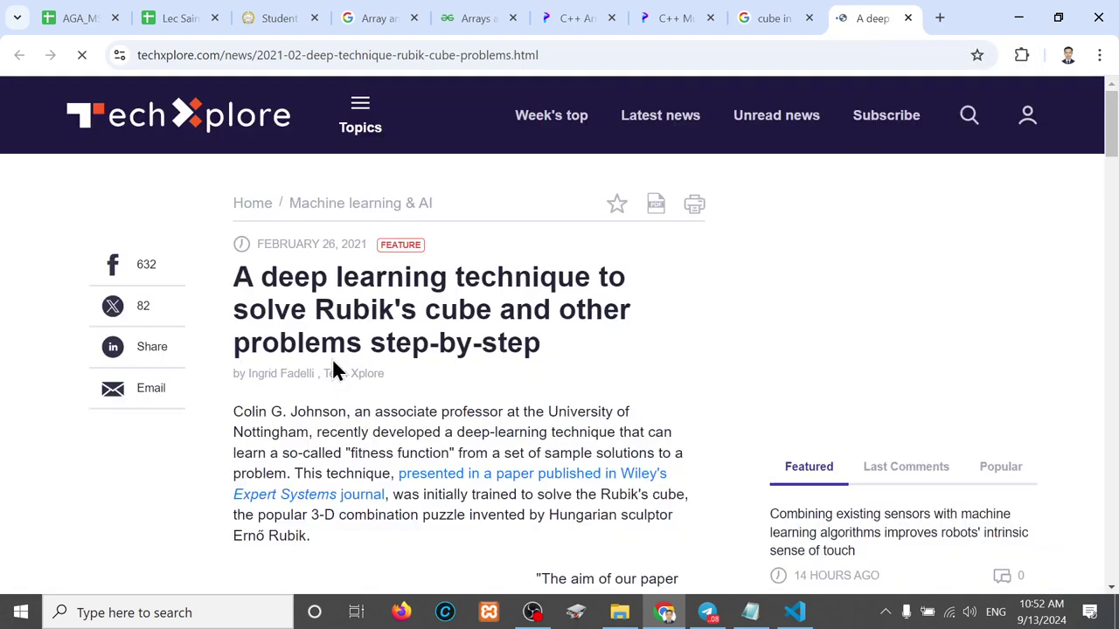
scroll(424, 375, "down", 5)
scroll(422, 374, "down", 4)
scroll(422, 374, "down", 5)
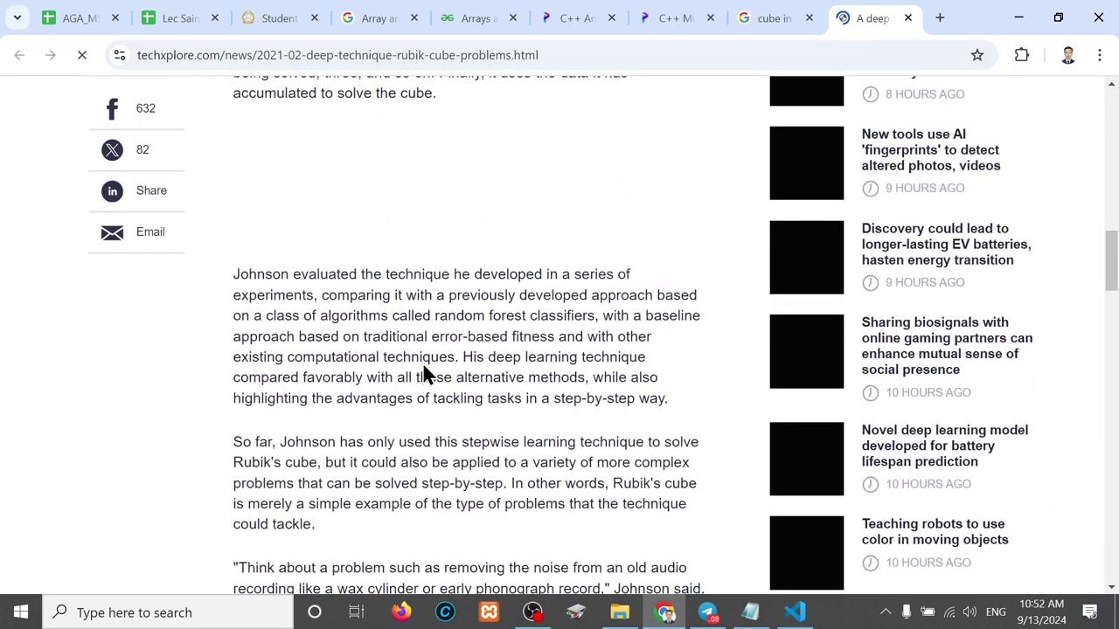
scroll(422, 374, "up", 6)
scroll(422, 374, "up", 3)
scroll(424, 374, "down", 5)
scroll(424, 374, "down", 5)
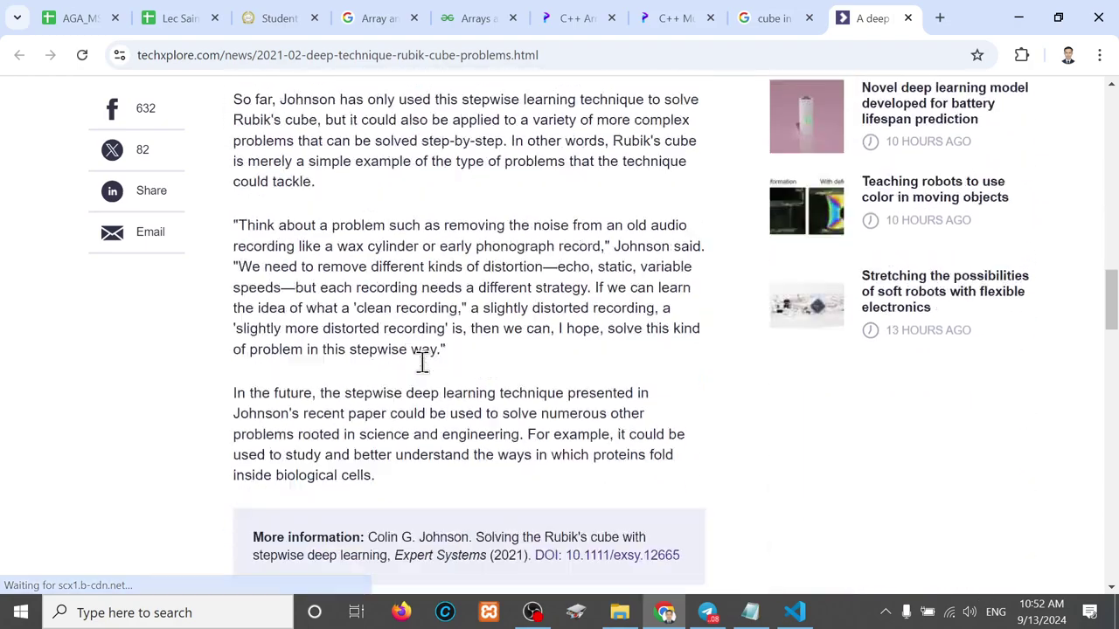
scroll(424, 374, "down", 5)
scroll(424, 374, "down", 3)
scroll(424, 367, "up", 7)
scroll(423, 367, "down", 5)
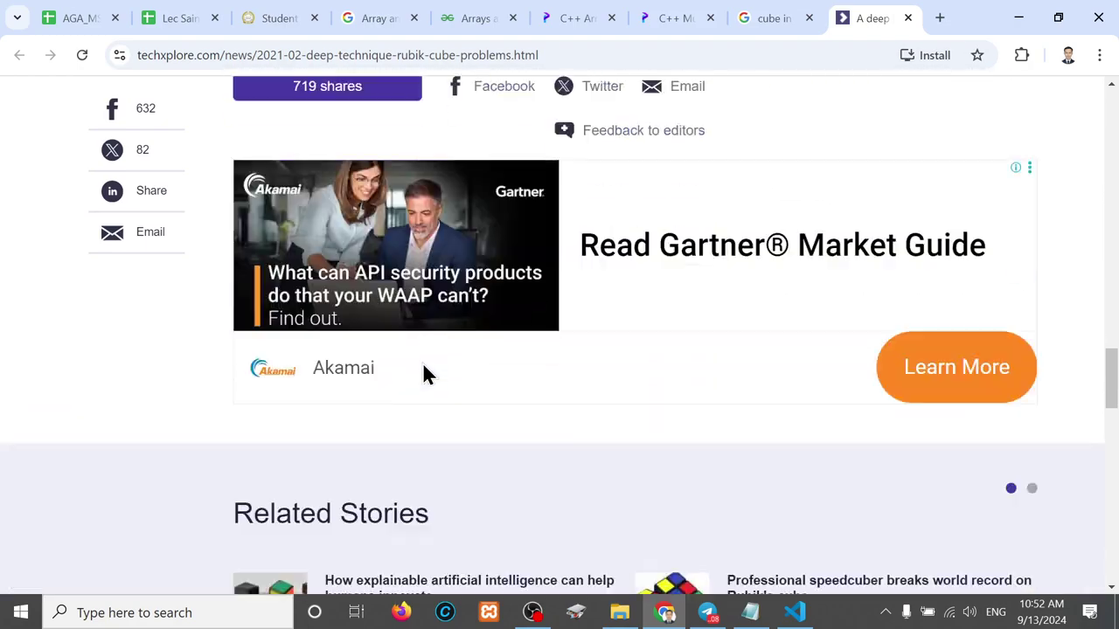
scroll(423, 367, "down", 10)
scroll(422, 375, "up", 3)
scroll(520, 166, "up", 4)
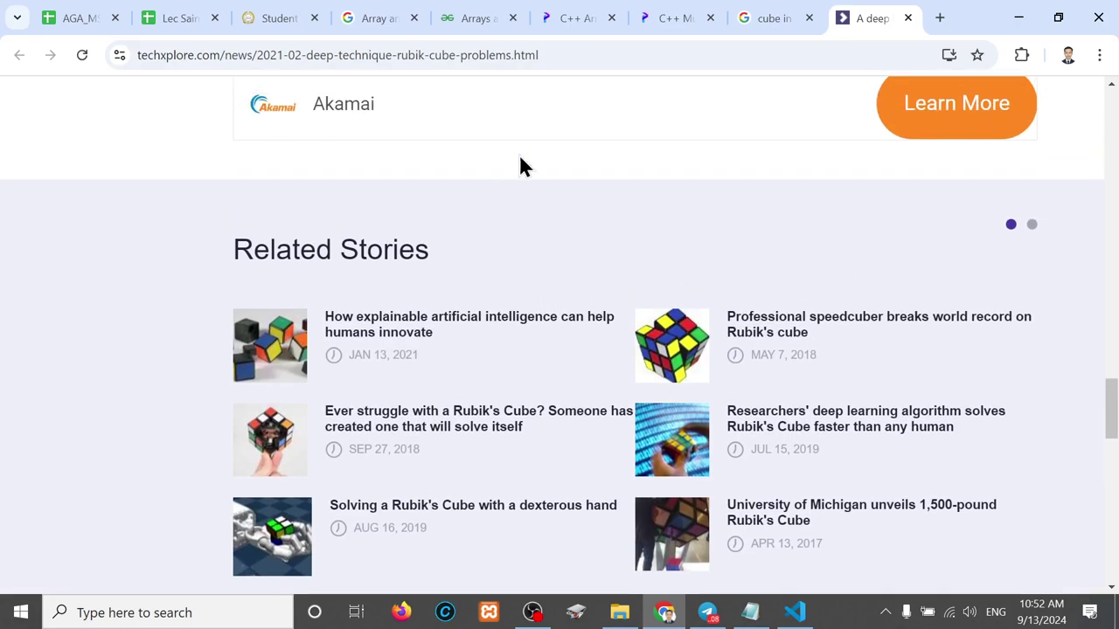
Open the Rubik's cube diagram image in its own tab, dismiss the article's ad, and return to results.
left_click(759, 21)
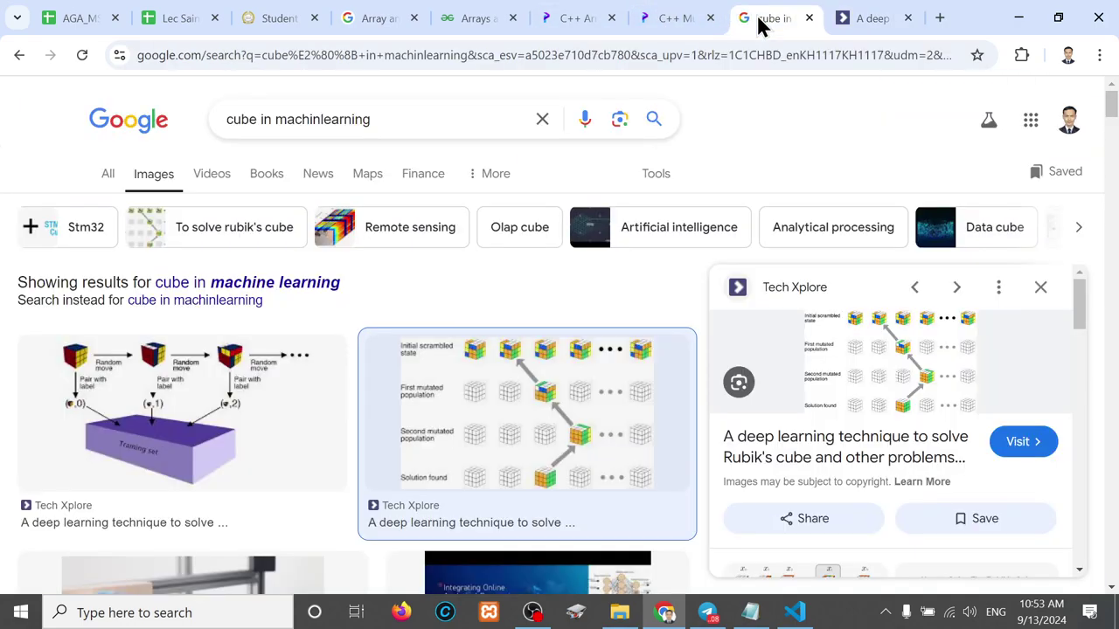
right_click(503, 421)
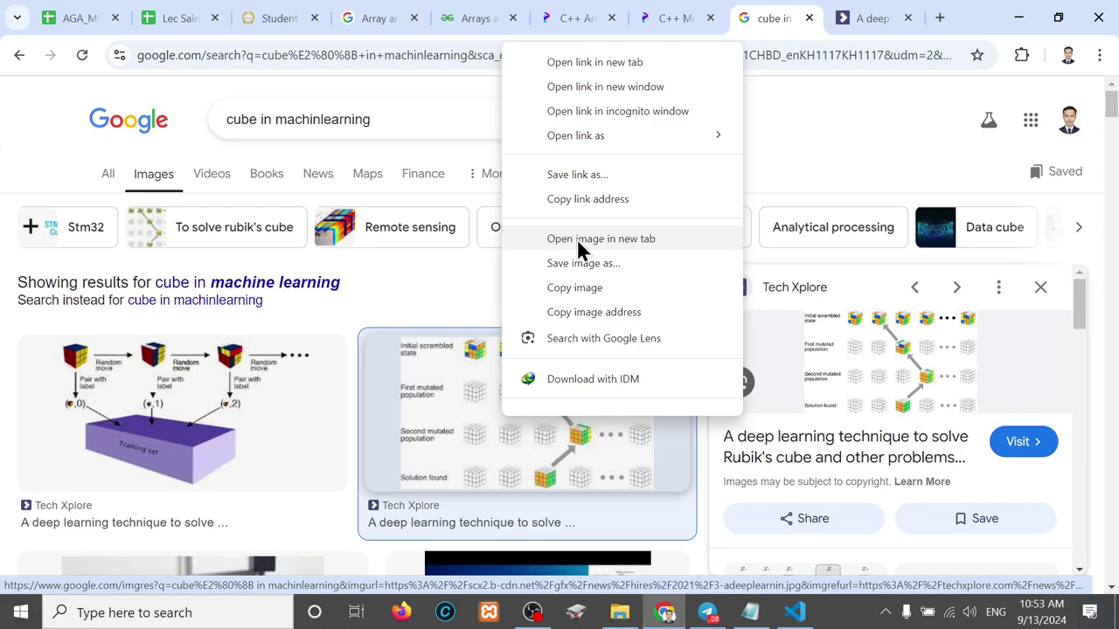
left_click(577, 239)
left_click(861, 27)
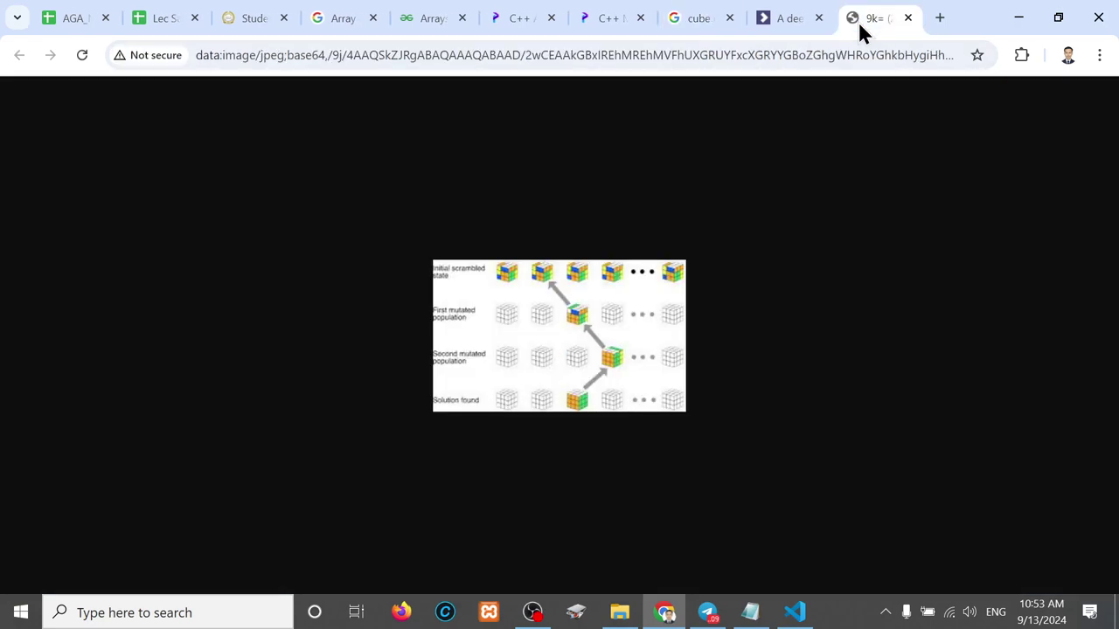
left_click(774, 21)
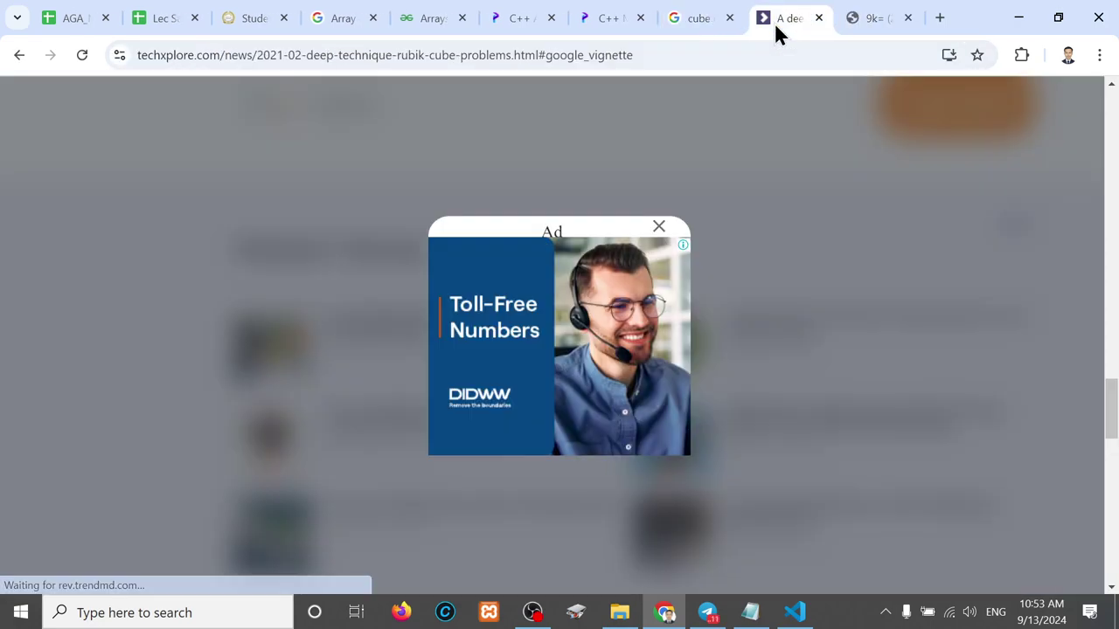
left_click(659, 226)
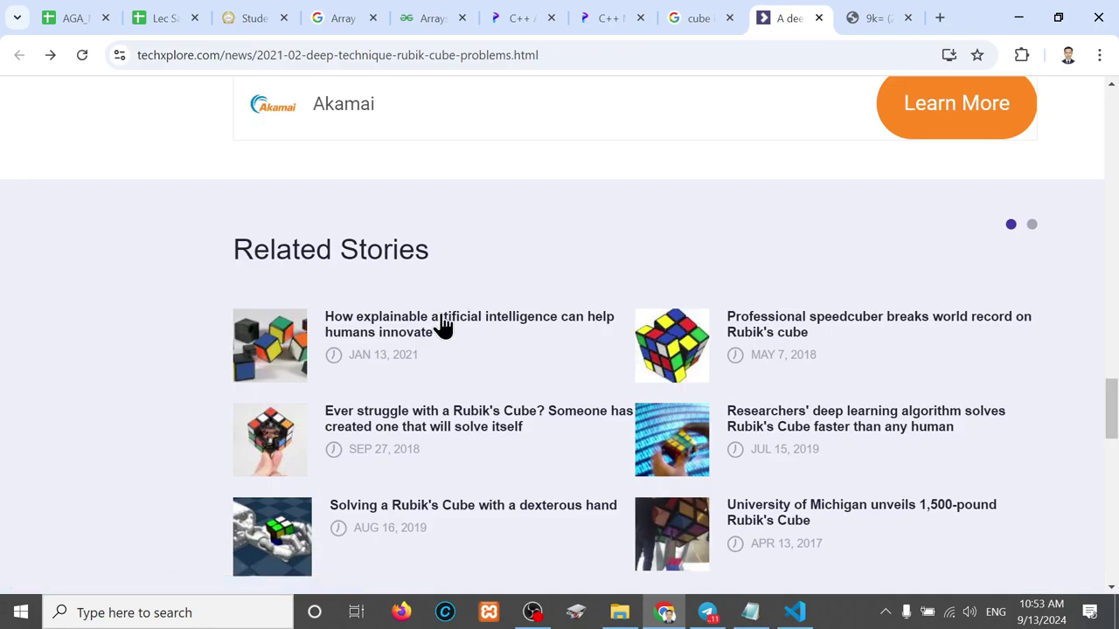
left_click(704, 18)
Open the ResearchGate page for the Rubik's cube solving-methods illustration.
scroll(242, 437, "down", 5)
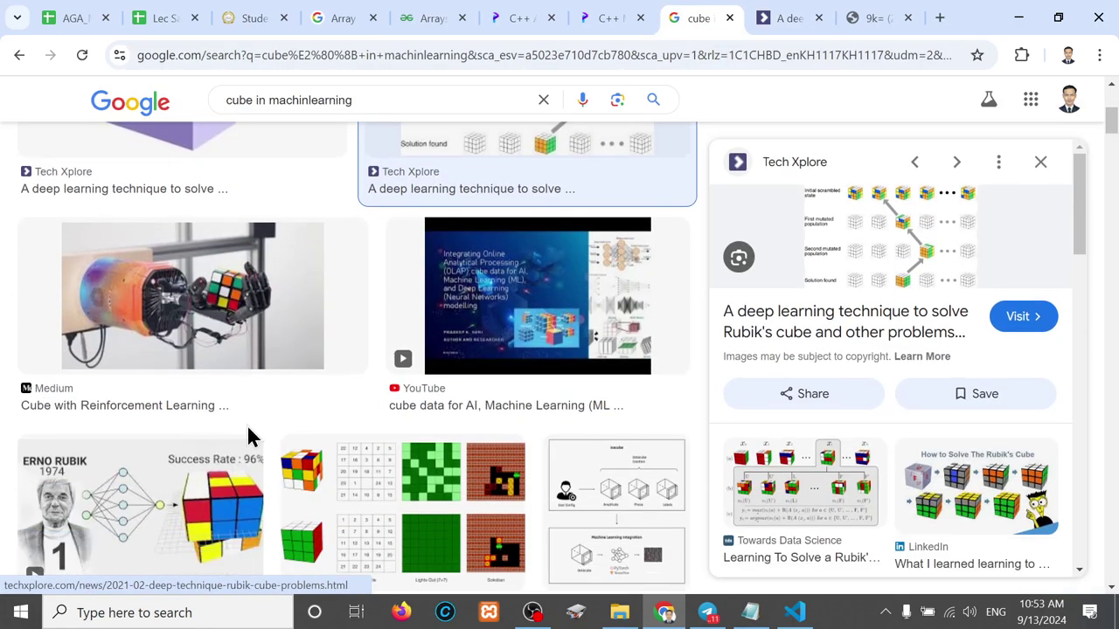
scroll(832, 495, "down", 1)
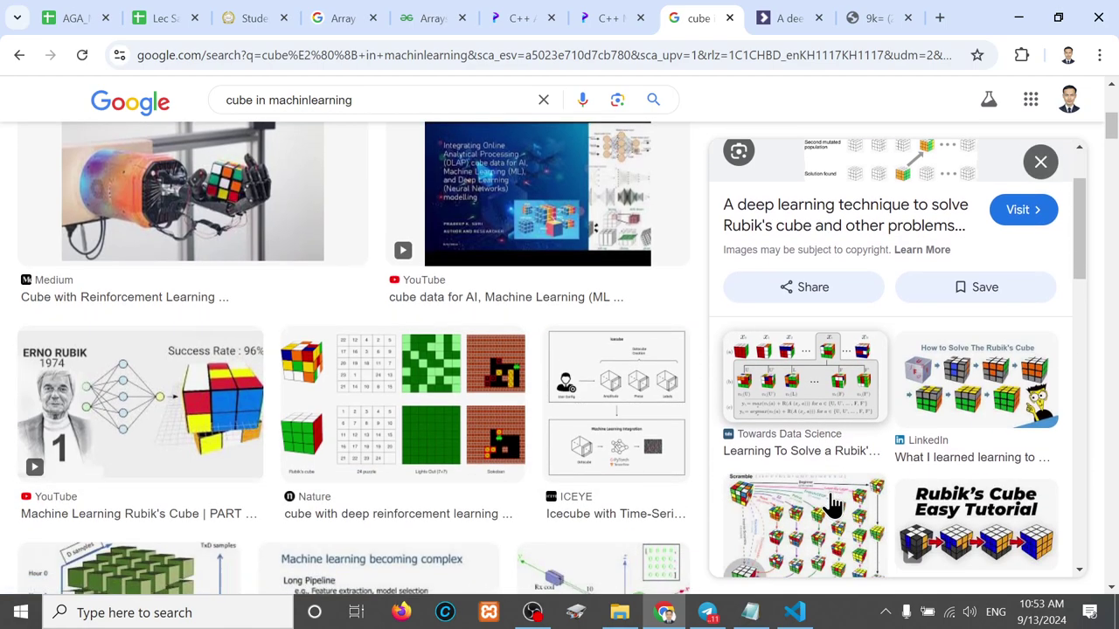
scroll(832, 495, "down", 1)
scroll(832, 505, "down", 1)
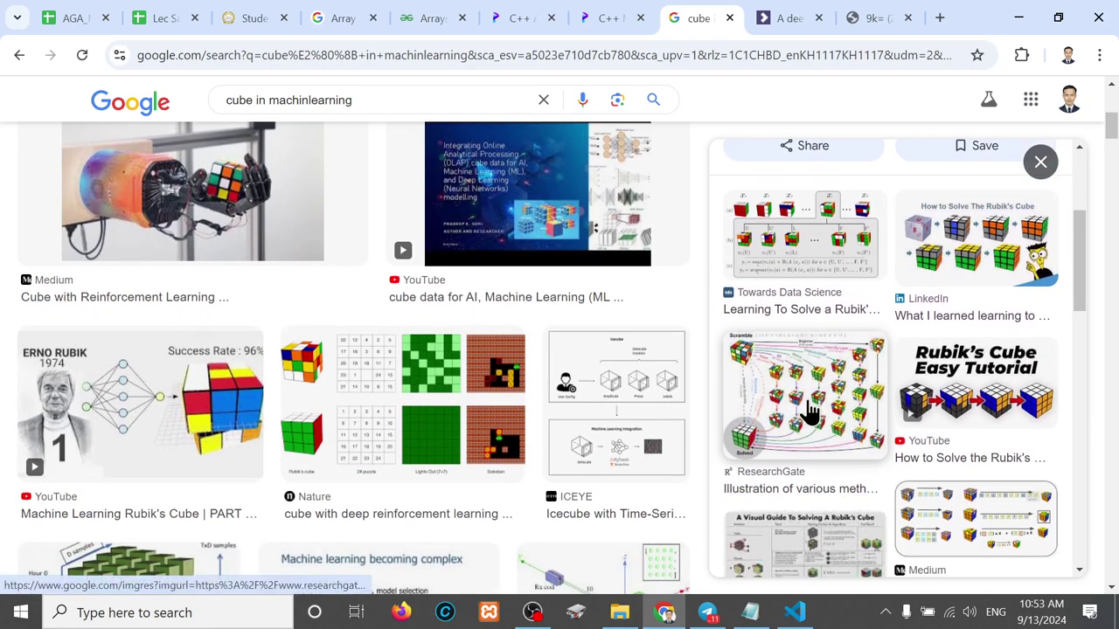
left_click(805, 409)
left_click(1016, 442)
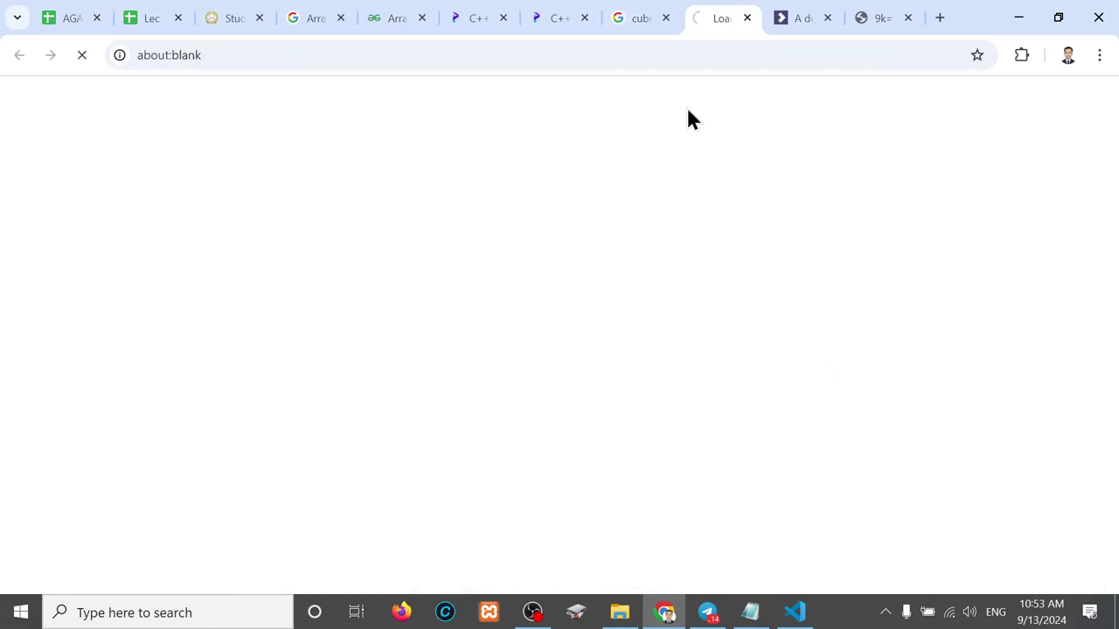
Open the full-size Beginner-to-Inverse-Scramble methods figure in a new tab and view it.
scroll(282, 420, "down", 3)
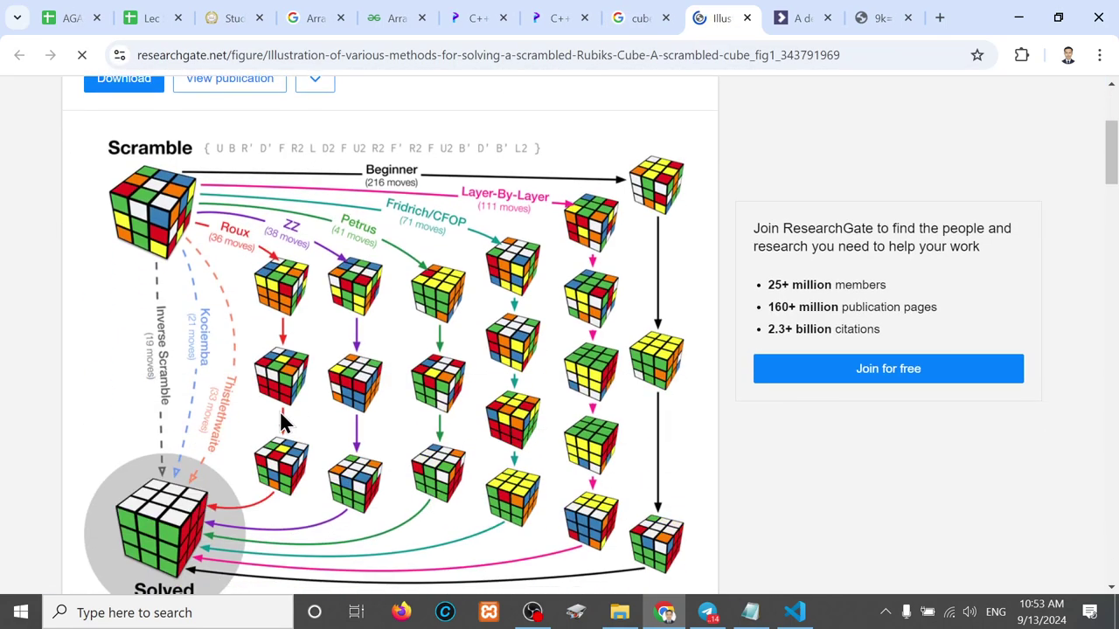
right_click(313, 377)
left_click(404, 151)
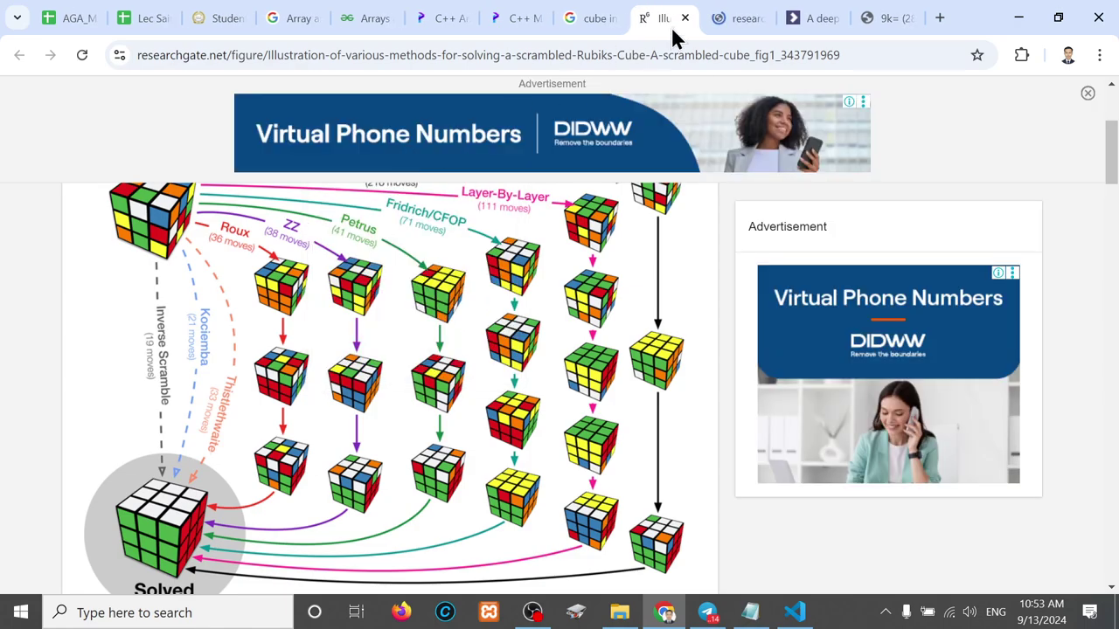
left_click(727, 24)
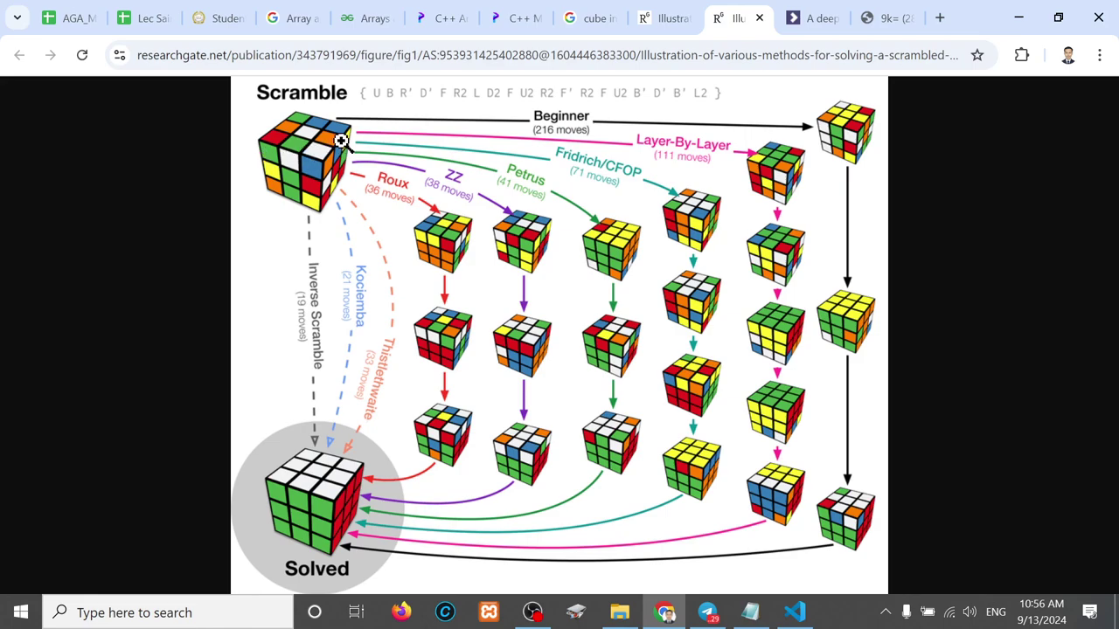
Close the ResearchGate, techxplore and Google Images Rubik's cube tabs.
left_click(696, 21)
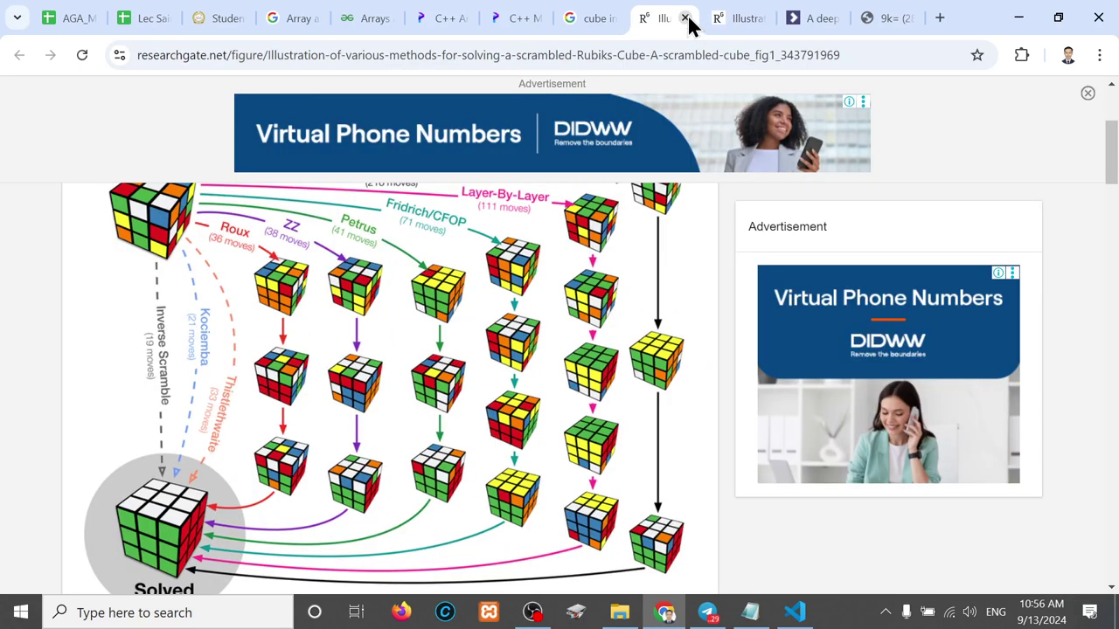
left_click(686, 18)
left_click(686, 18)
left_click(686, 19)
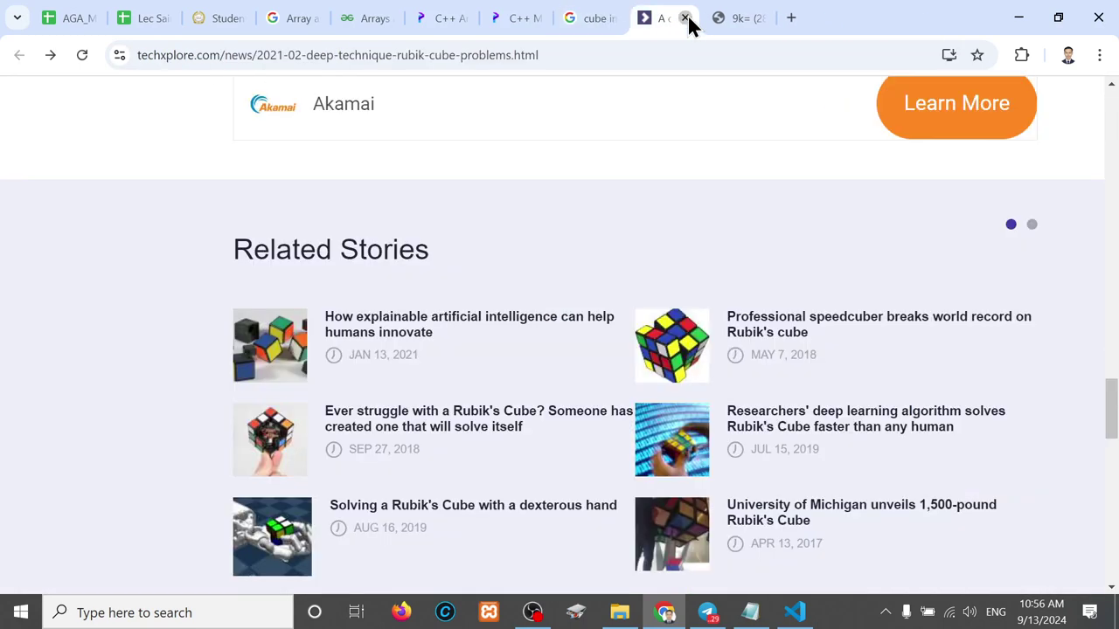
left_click(686, 19)
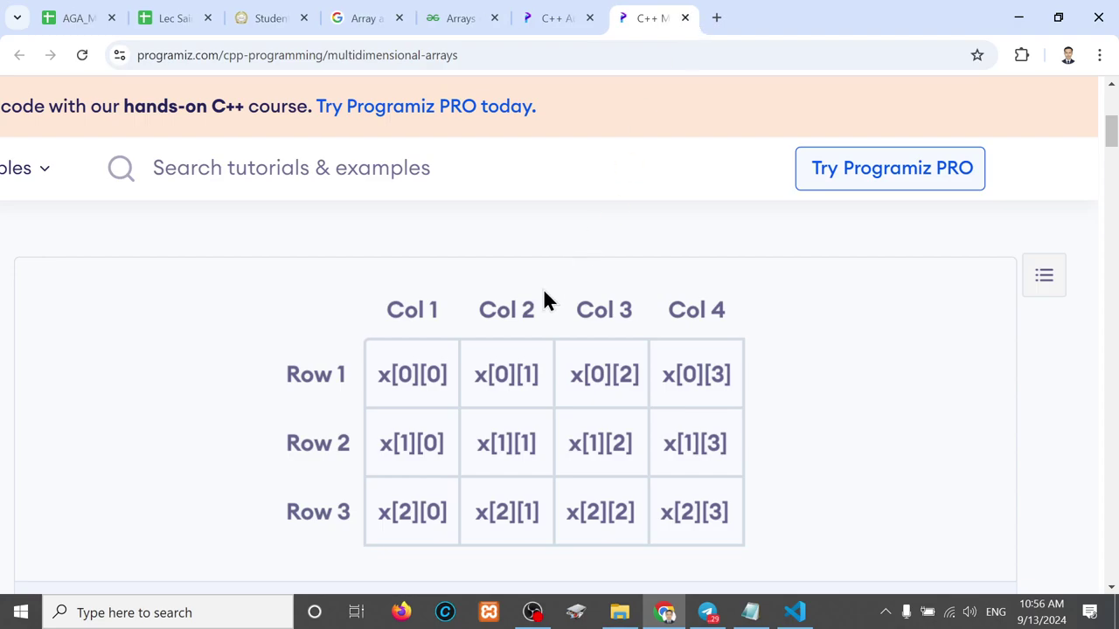
Scroll the Programiz page down to the 24-element float x[2][4][3] three-dimensional array example.
scroll(543, 289, "down", 2)
scroll(543, 291, "down", 2)
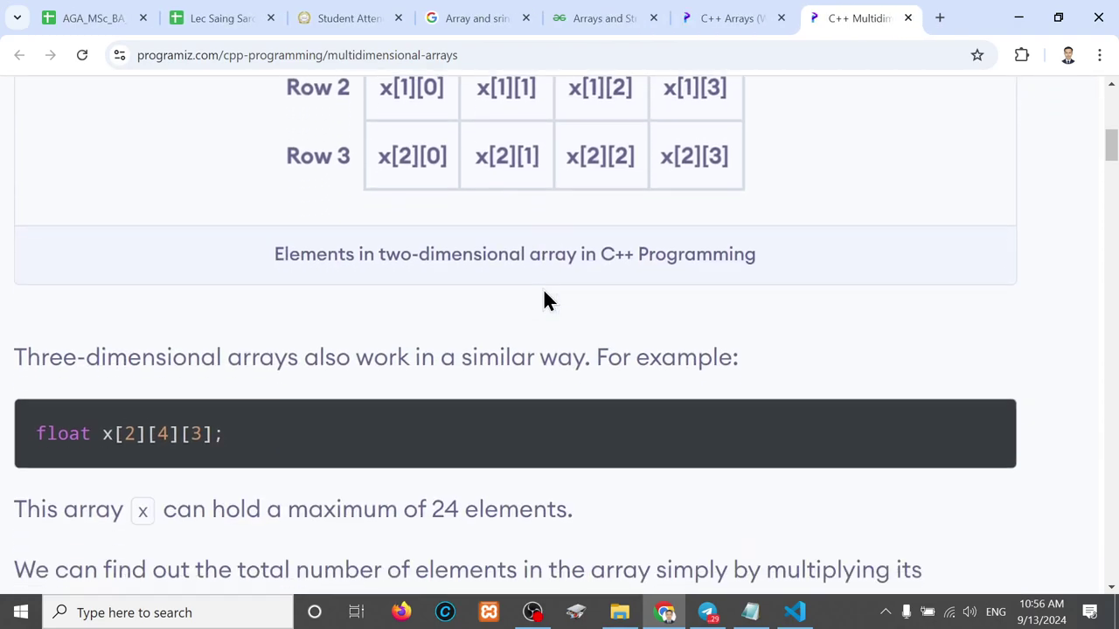
scroll(543, 292, "down", 2)
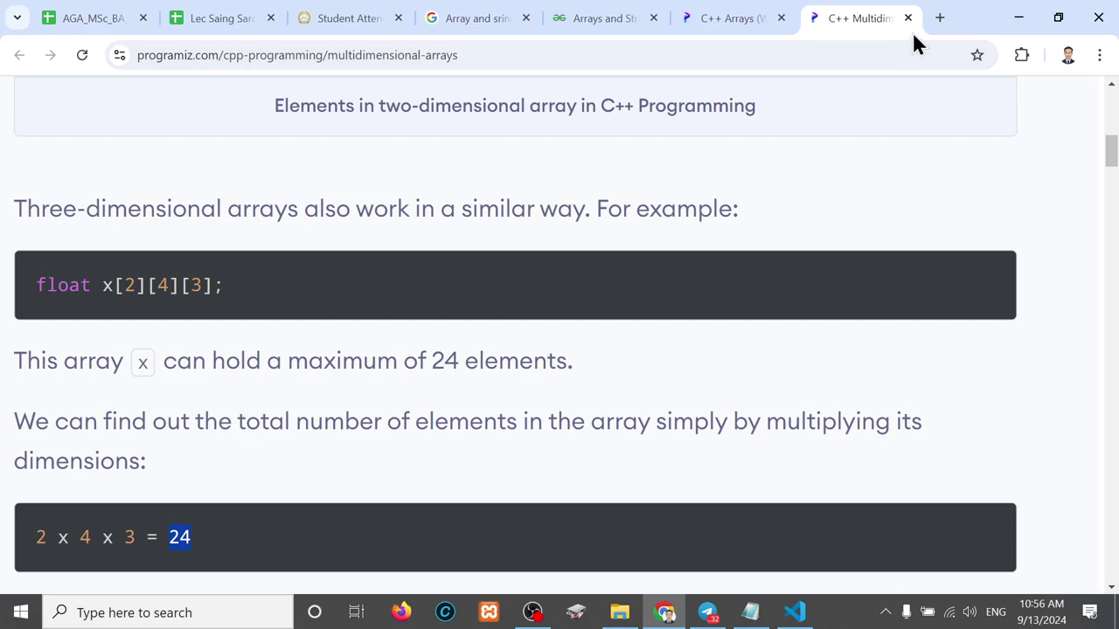
Search Google in a new tab for the Khmer word ម៉ាទ្រី.
left_click(937, 23)
left_click(883, 48)
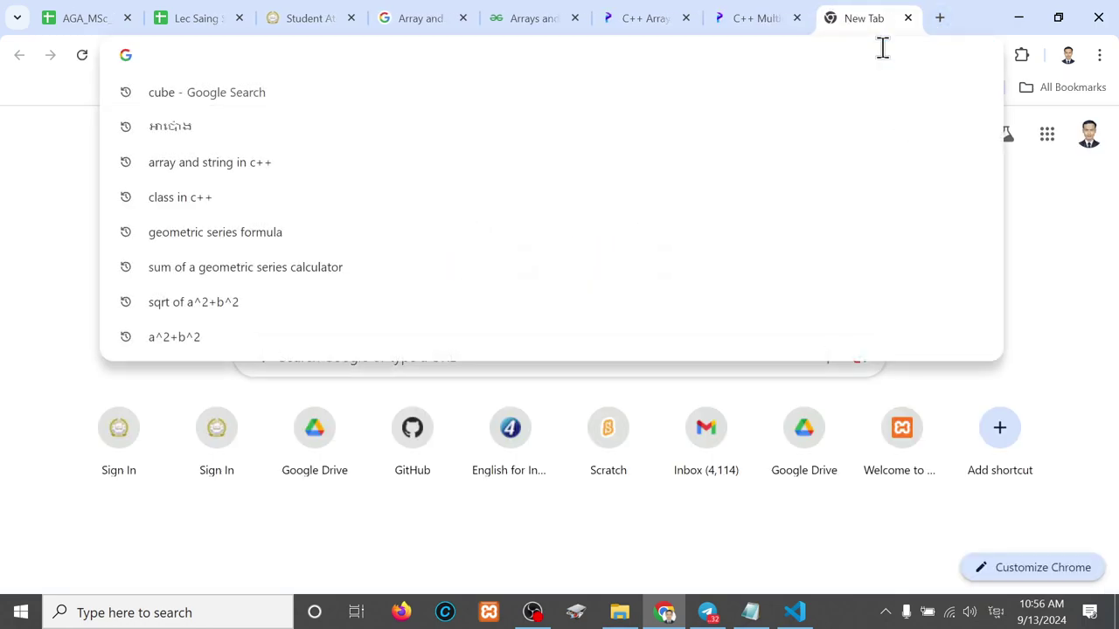
type("ម៉ា")
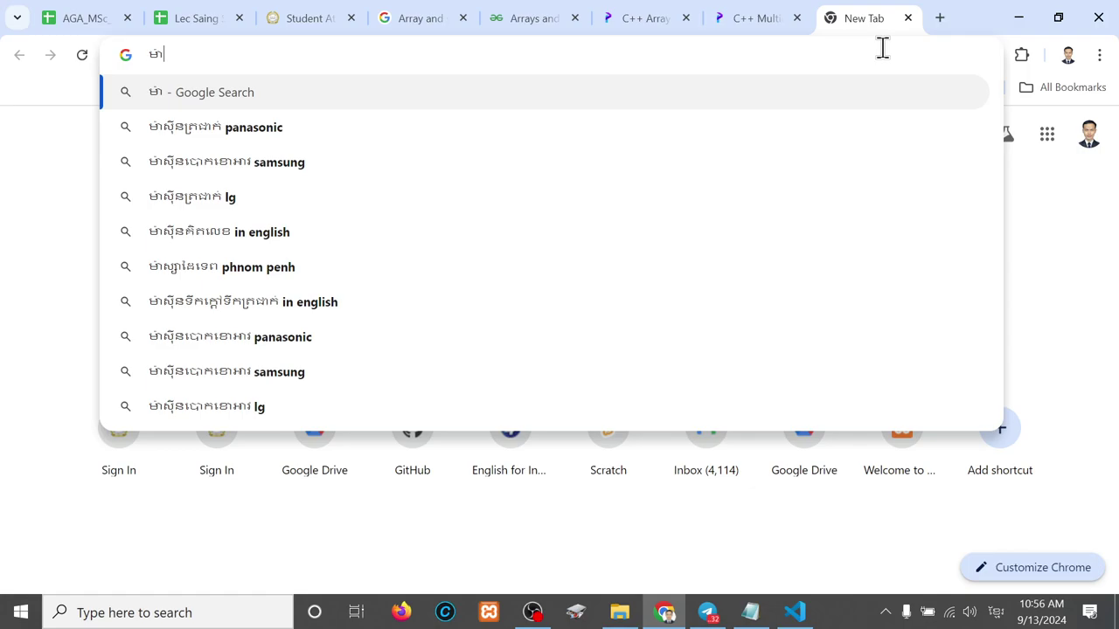
type("ស៊ីនទឹកក្តៅទឹកត្រជាក់ in englishក")
key("BackSpace")
key("BackSpace")
key("BackSpace")
key("BackSpace")
key("BackSpace")
key("BackSpace")
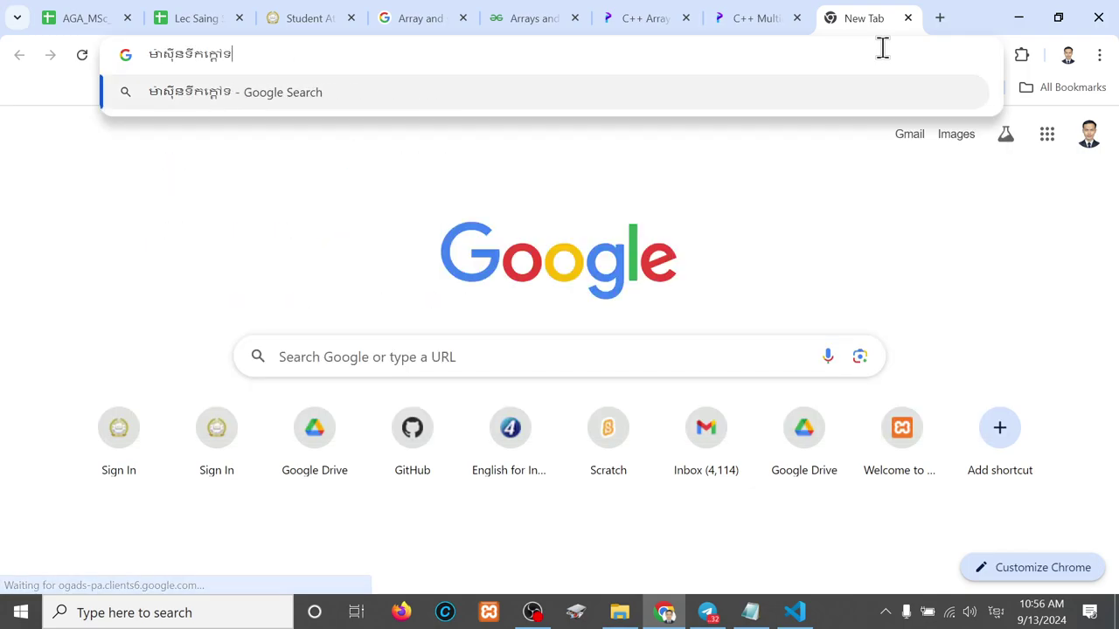
key("BackSpace")
key("BackSpace")
key("BackSpace")
key("BackSpace")
key("BackSpace")
key("BackSpace")
key("BackSpace")
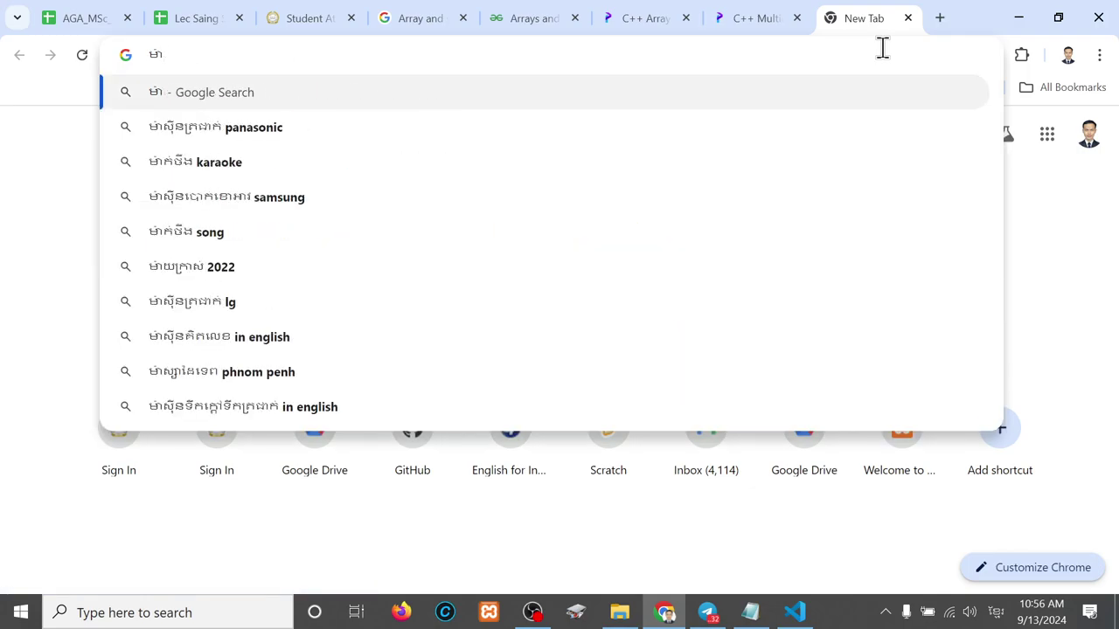
type("ទ្រី")
key("Return")
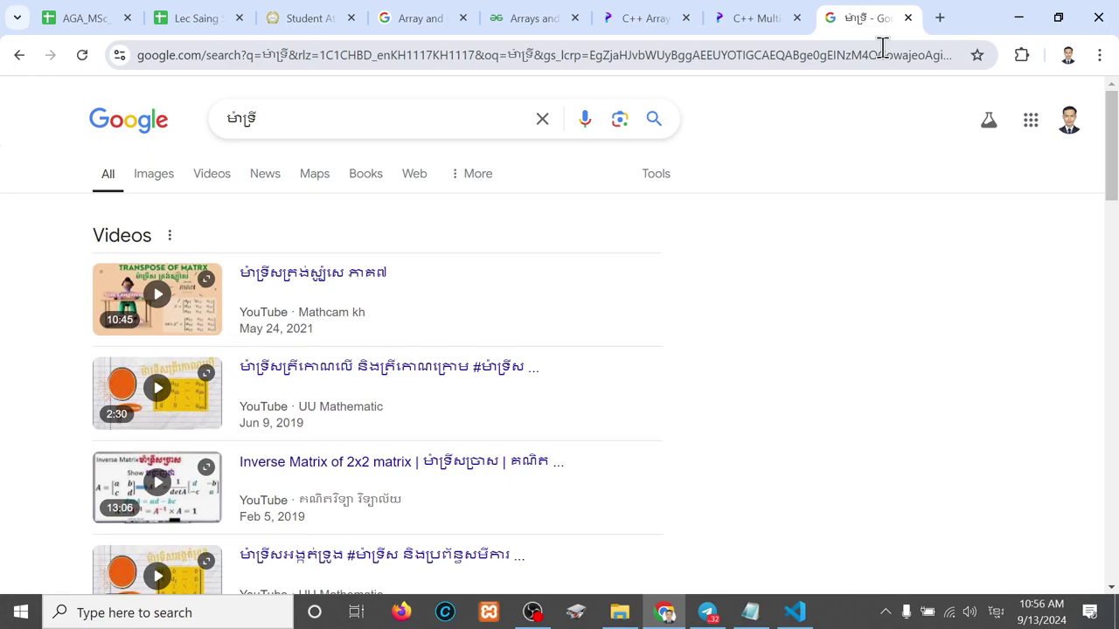
Scroll through the matrix video results, such as 'Inverse Matrix of 2x2 matrix', and back up.
scroll(644, 400, "down", 2)
scroll(644, 404, "down", 4)
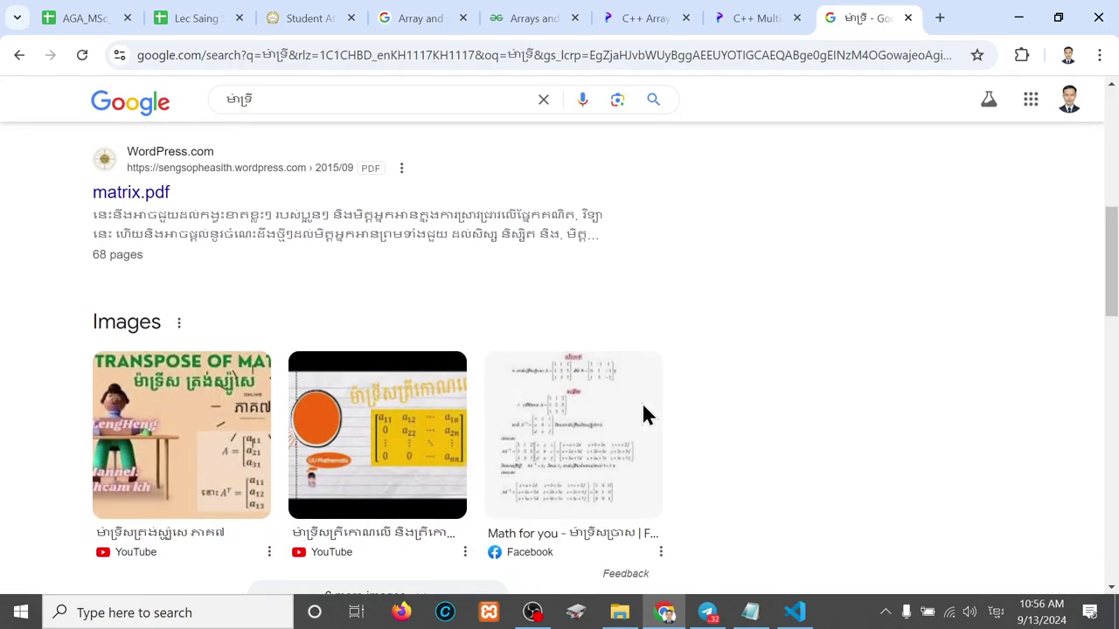
scroll(643, 416, "up", 2)
scroll(644, 414, "up", 1)
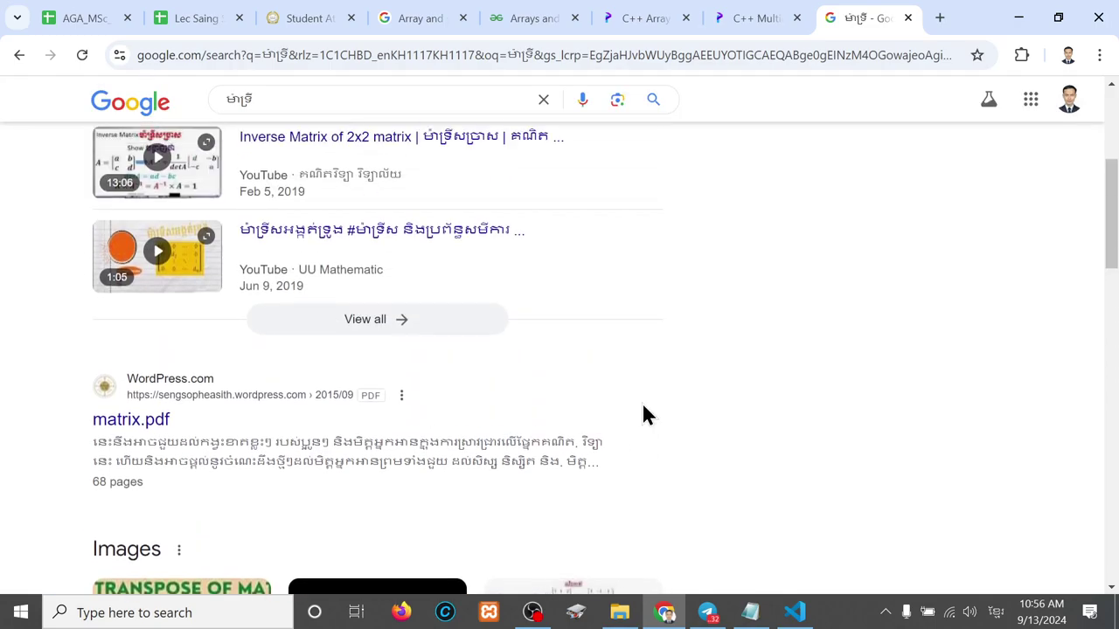
scroll(644, 414, "up", 1)
scroll(643, 416, "up", 2)
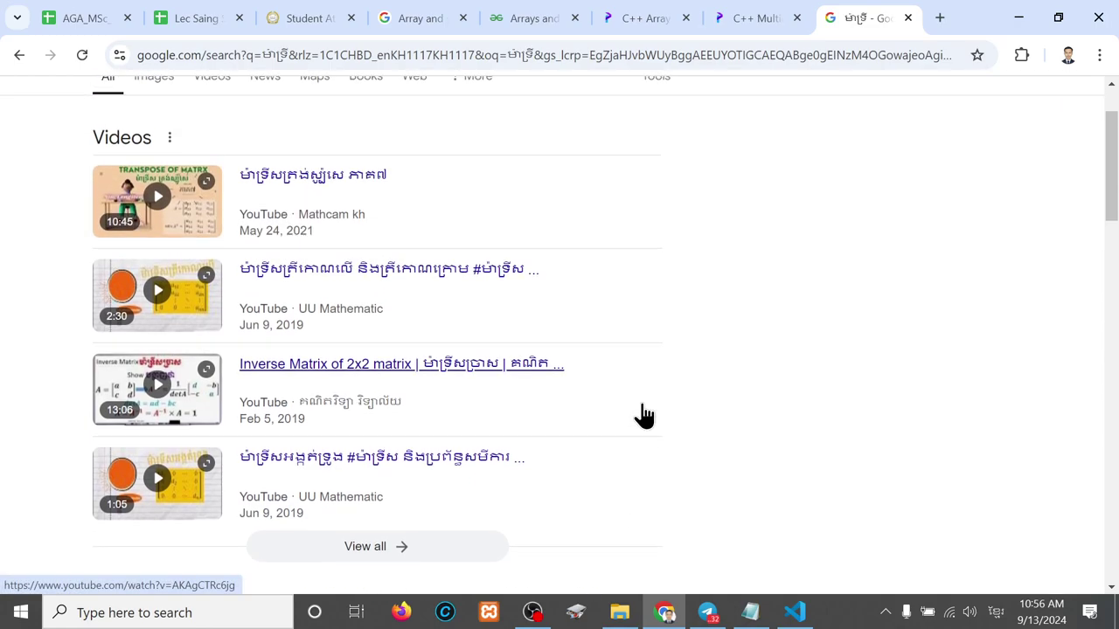
scroll(644, 415, "up", 1)
scroll(644, 417, "up", 1)
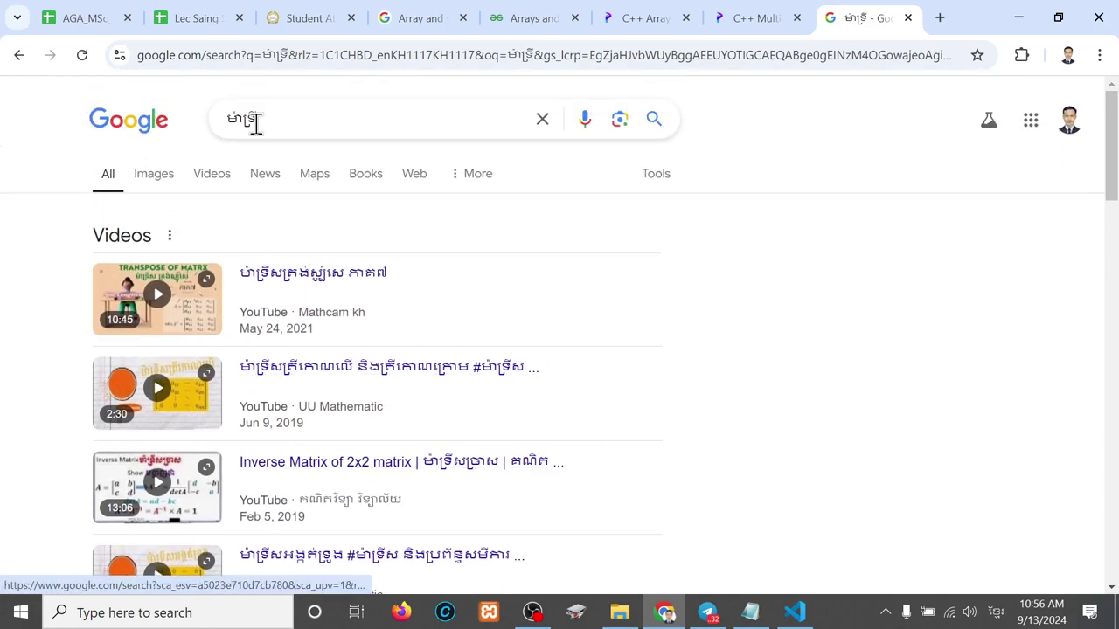
Refine the Khmer query to ម៉ាទ្រីស and briefly check its image results.
left_click(357, 108)
type("ស")
key("Return")
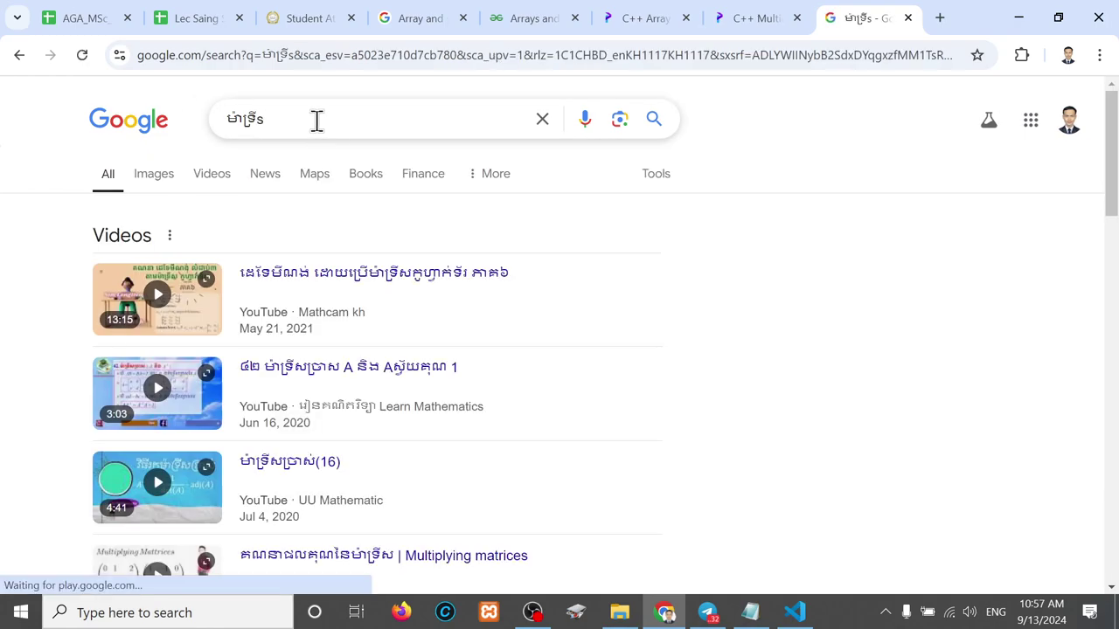
left_click(317, 121)
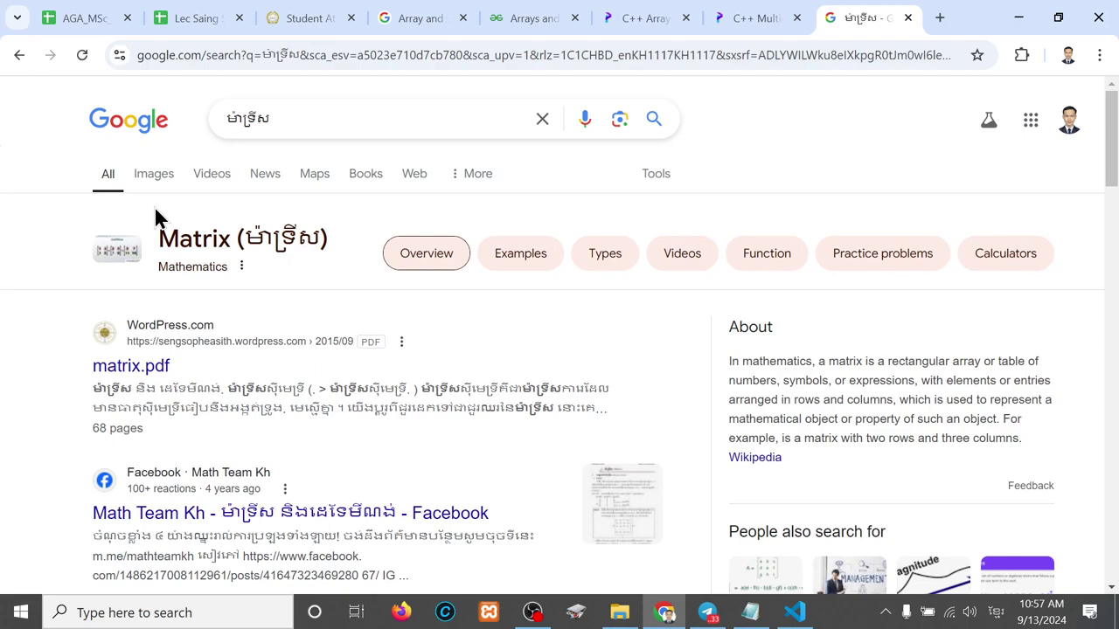
left_click_drag(158, 236, 229, 231)
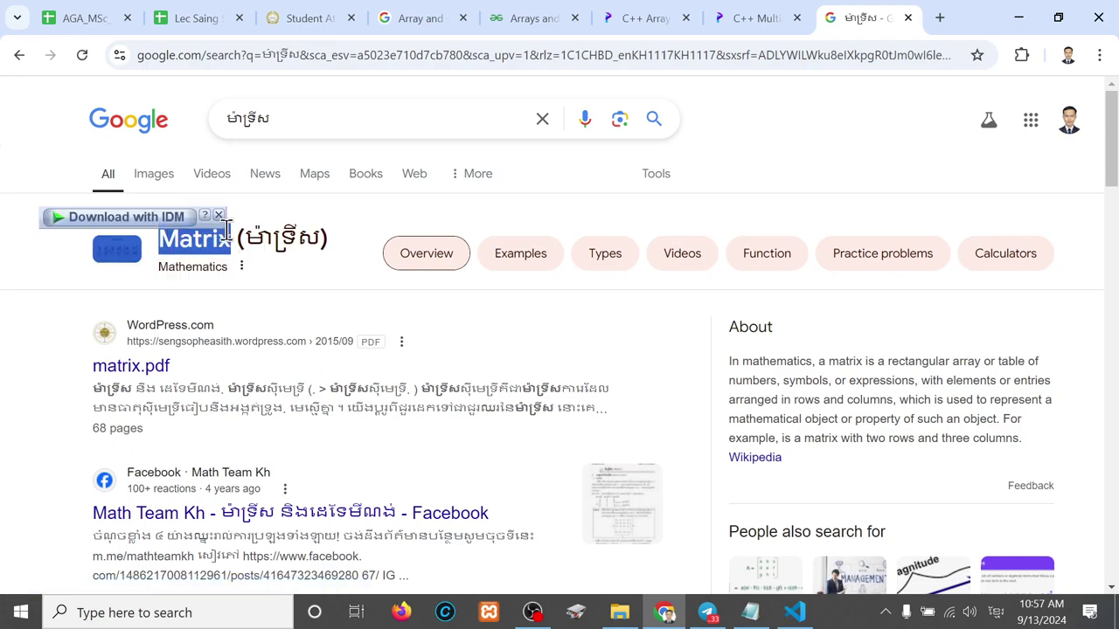
left_click(166, 180)
left_click(107, 178)
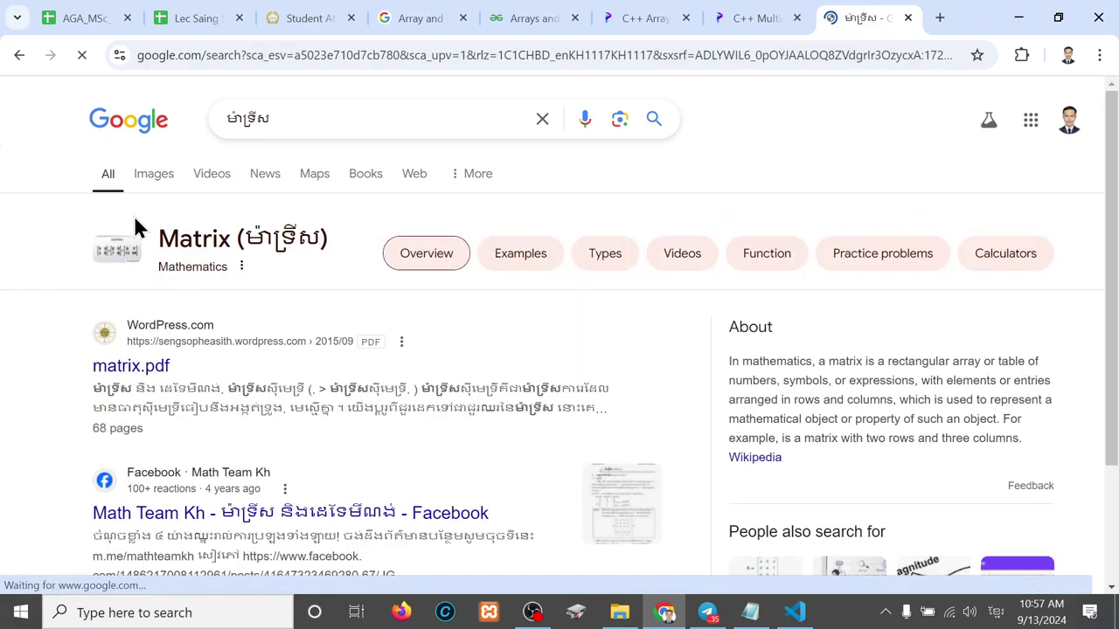
Scroll down through the ម៉ាទ្រីស search results and back up.
scroll(267, 447, "down", 1)
scroll(268, 447, "down", 3)
scroll(267, 448, "down", 4)
scroll(268, 447, "down", 4)
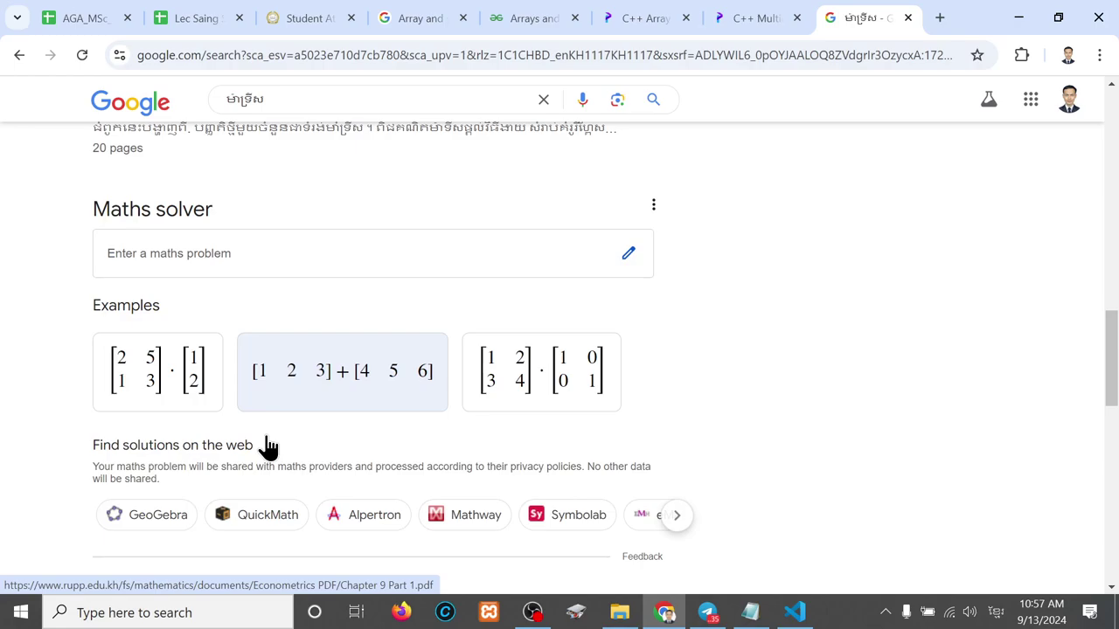
scroll(268, 448, "down", 3)
scroll(267, 448, "down", 1)
scroll(265, 434, "up", 15)
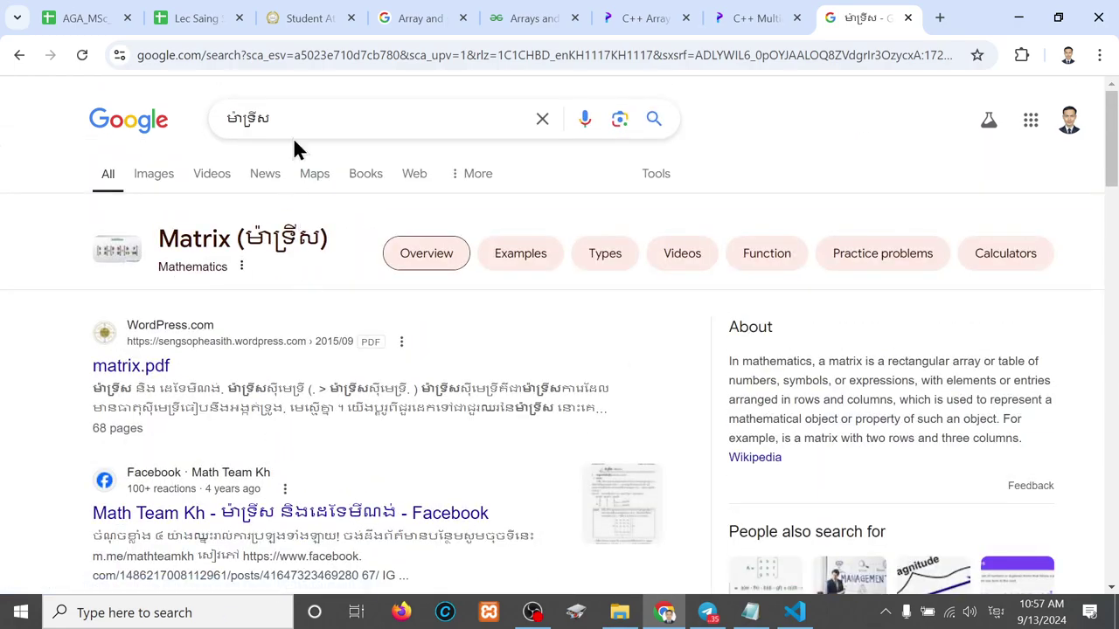
Replace the Khmer query with 'Matrix in math' and run the search.
left_click_drag(287, 119, 154, 125)
type("Matrix")
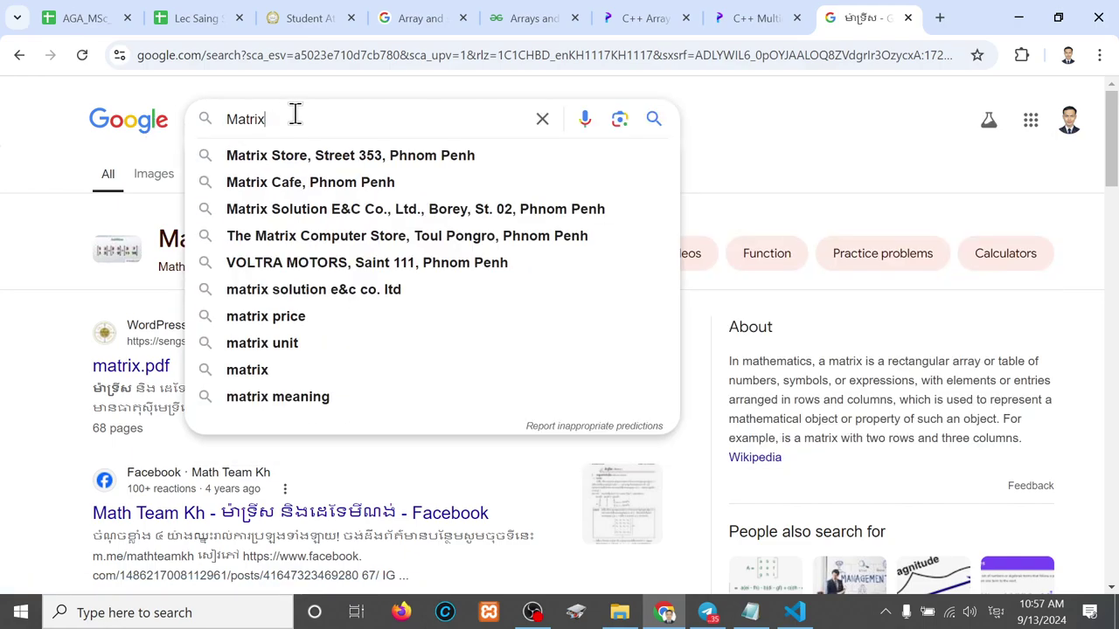
type(" in ")
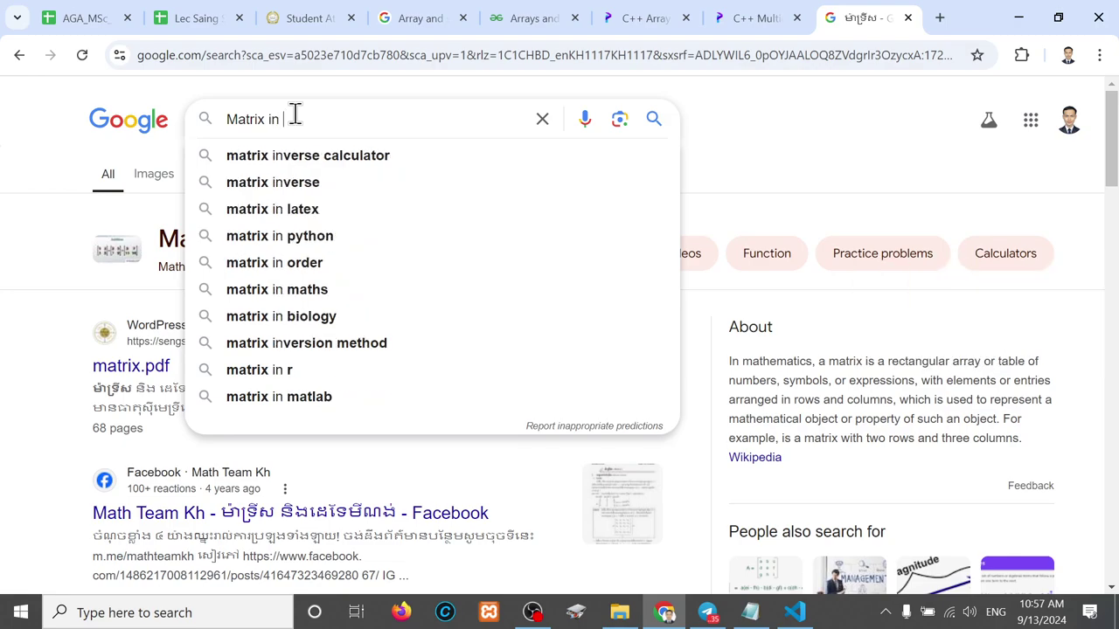
type("math")
key("Return")
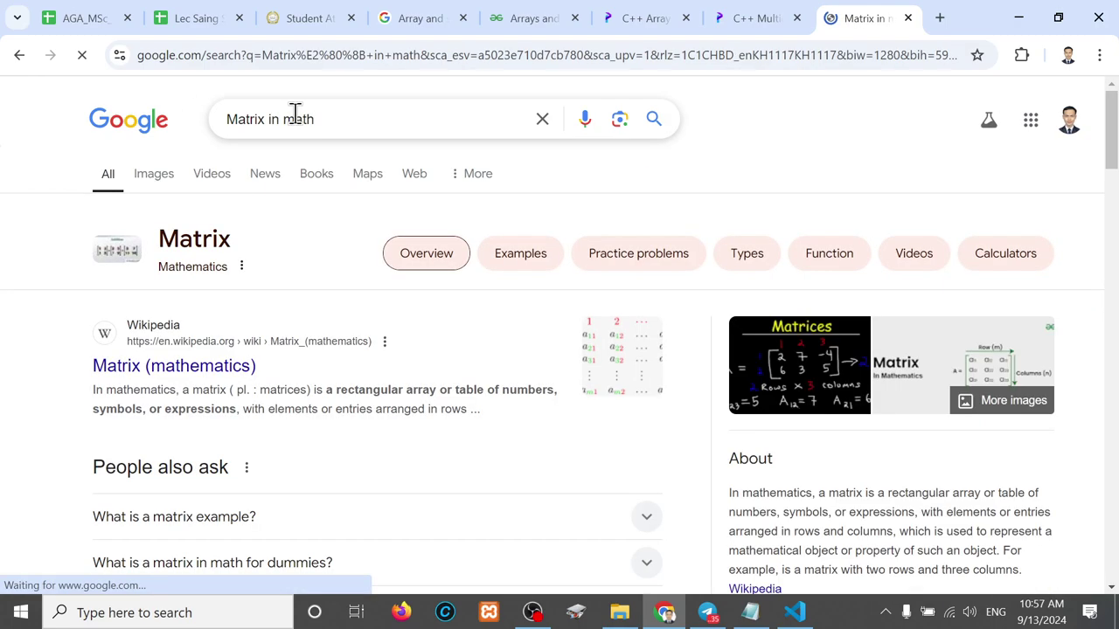
Scroll down through the 'Matrix in math' results, then back toward the top.
scroll(242, 529, "down", 2)
scroll(242, 529, "down", 3)
scroll(243, 530, "down", 1)
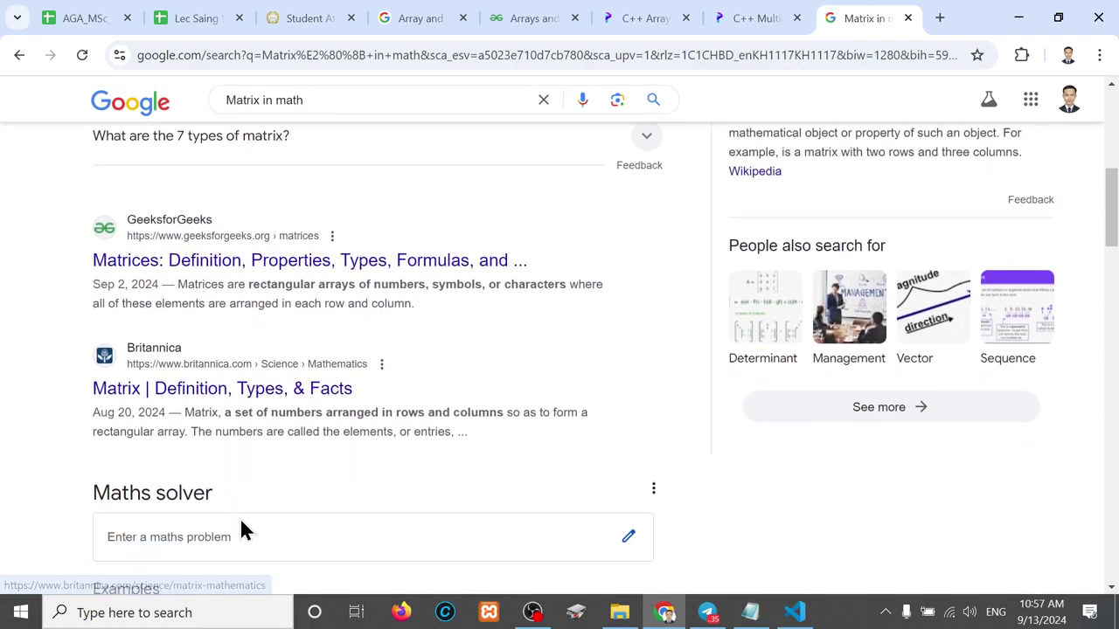
scroll(243, 529, "down", 1)
scroll(242, 530, "down", 3)
scroll(242, 530, "down", 2)
scroll(242, 530, "down", 1)
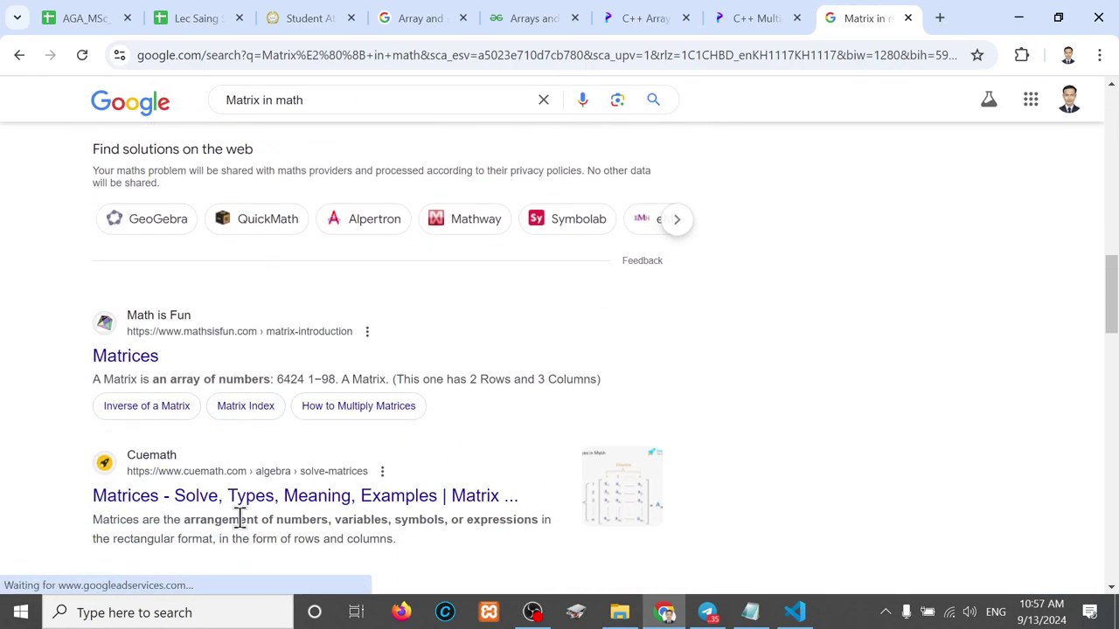
scroll(240, 518, "down", 1)
scroll(240, 518, "down", 3)
scroll(239, 517, "down", 2)
scroll(245, 529, "down", 1)
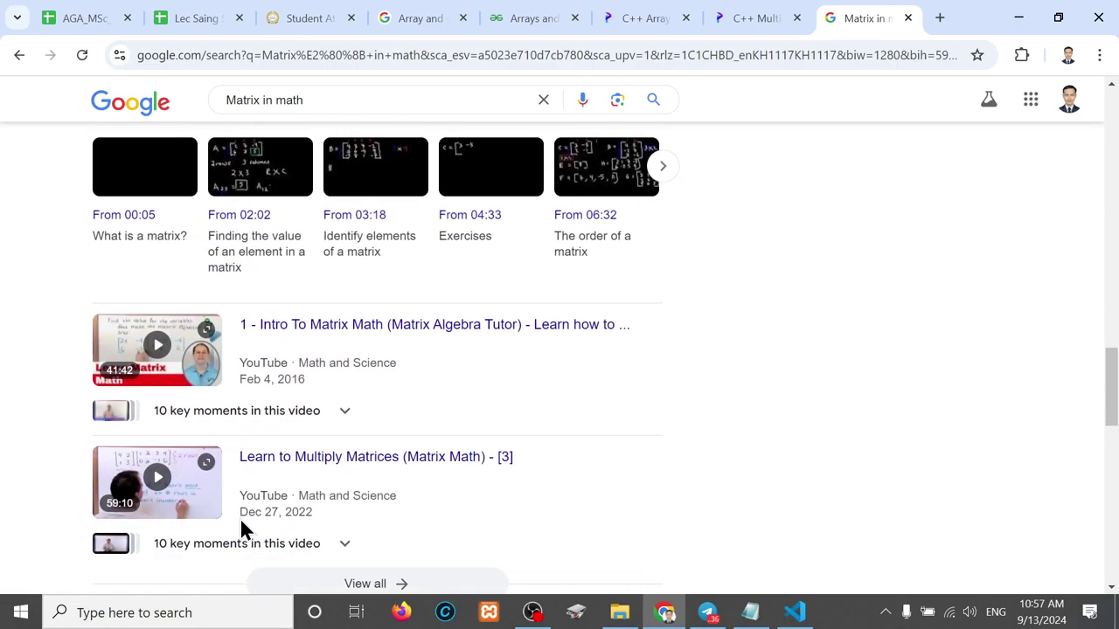
scroll(242, 525, "down", 1)
scroll(242, 524, "up", 14)
scroll(243, 527, "up", 6)
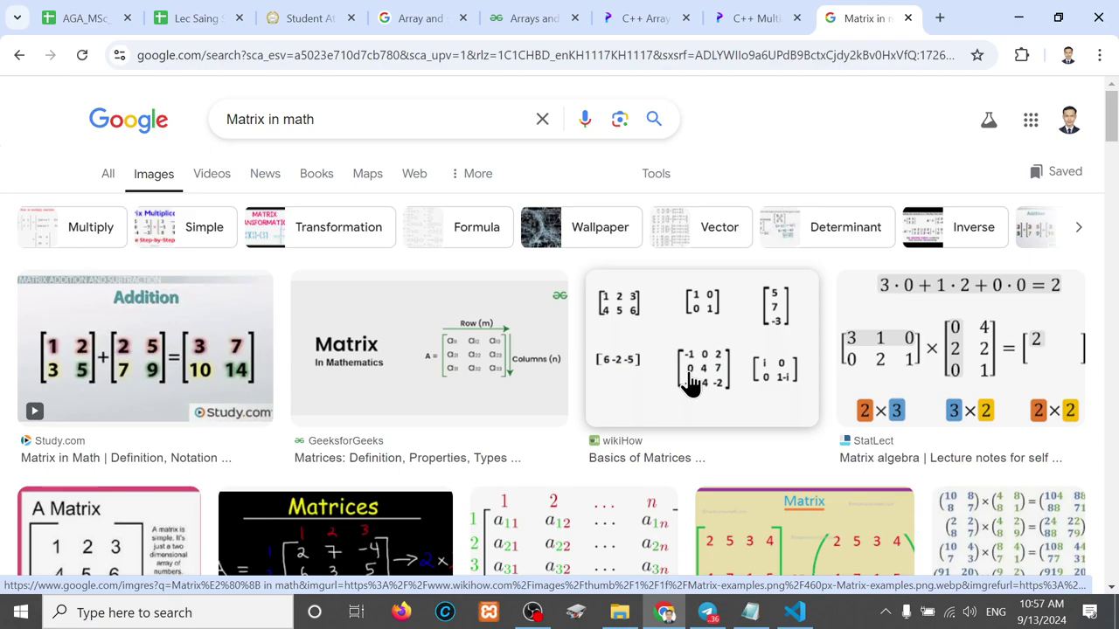
Preview Ars Technica's 'DeepMind breaks 50-year math record using AI' 3×3 matrix multiplication image.
scroll(691, 385, "down", 2)
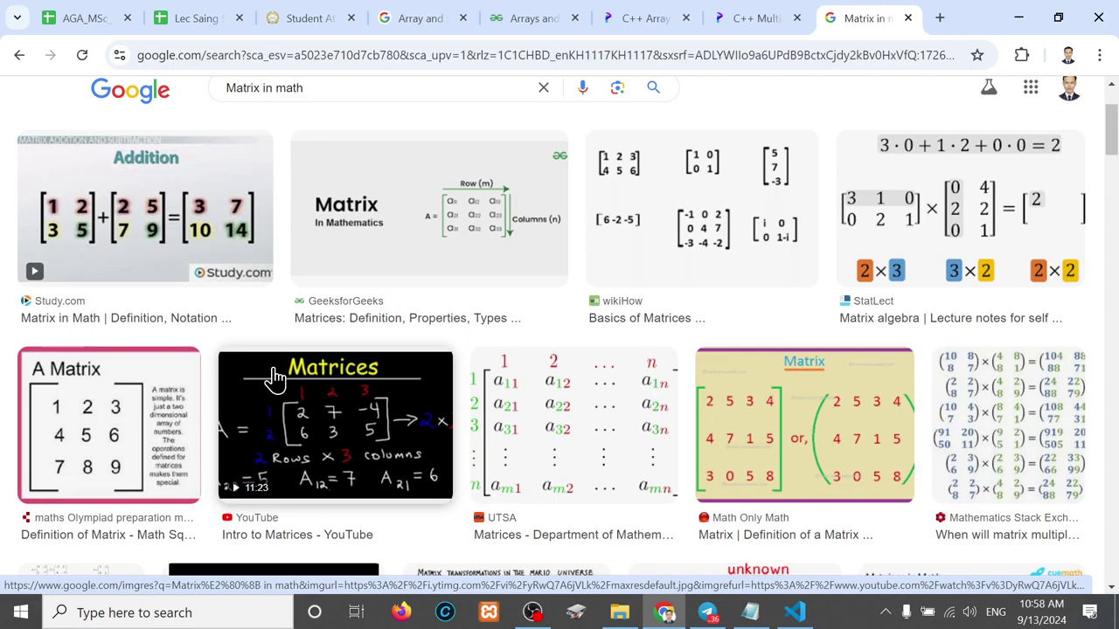
scroll(275, 377, "down", 3)
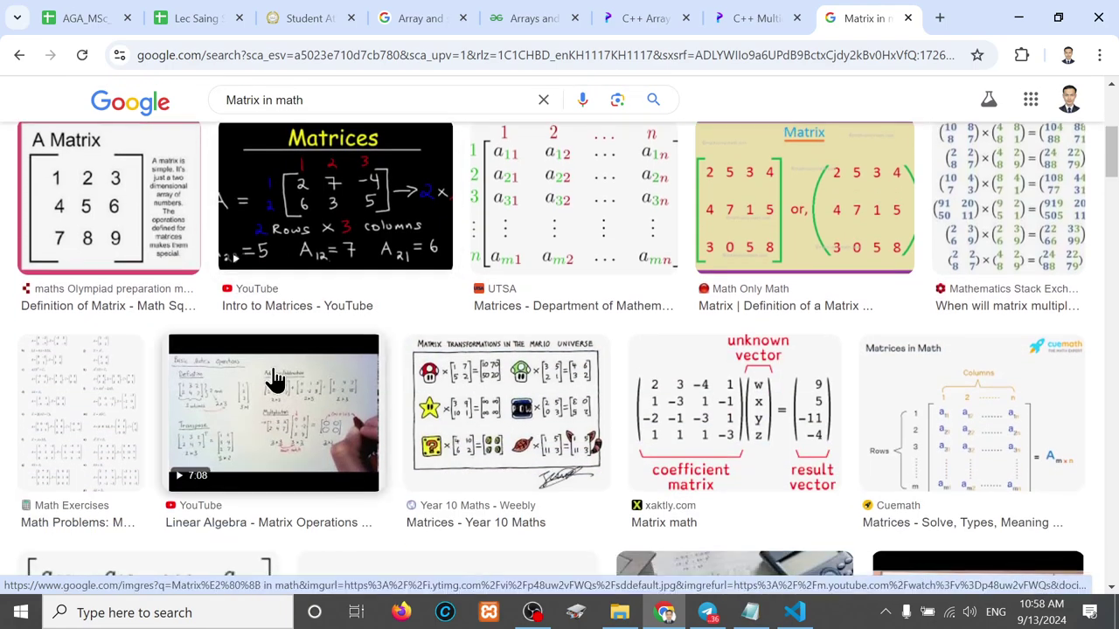
scroll(275, 378, "down", 1)
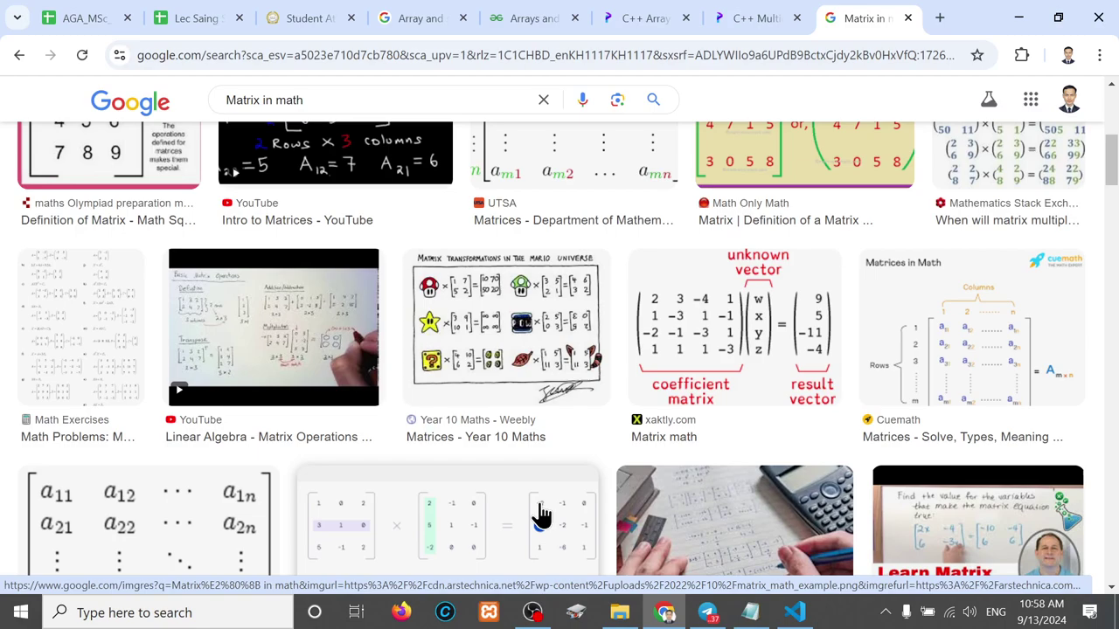
scroll(678, 380, "down", 2)
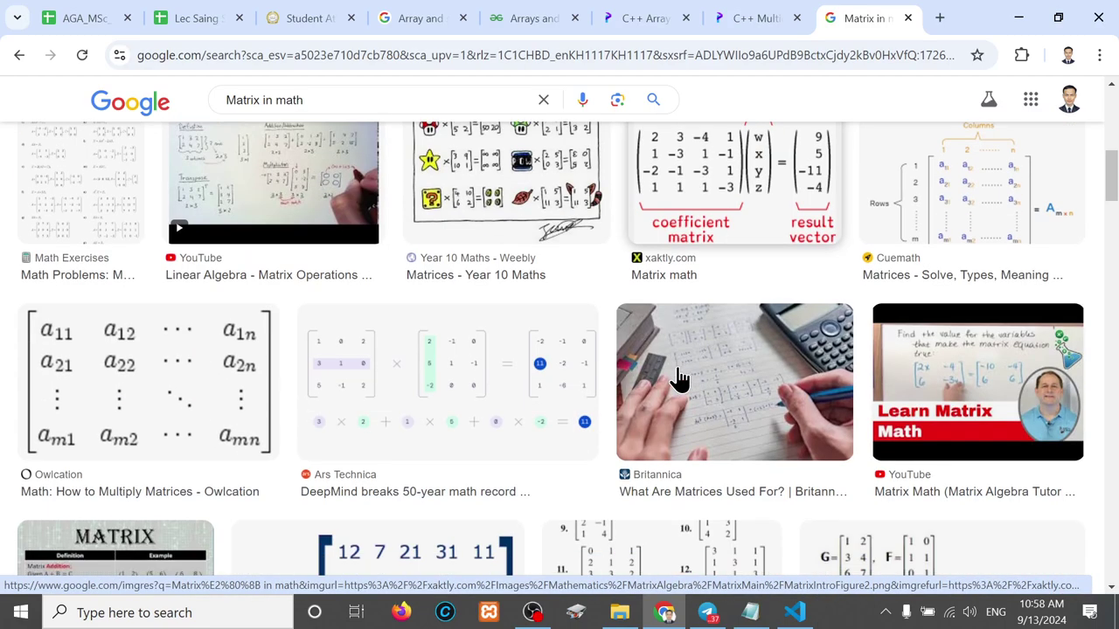
left_click(408, 371)
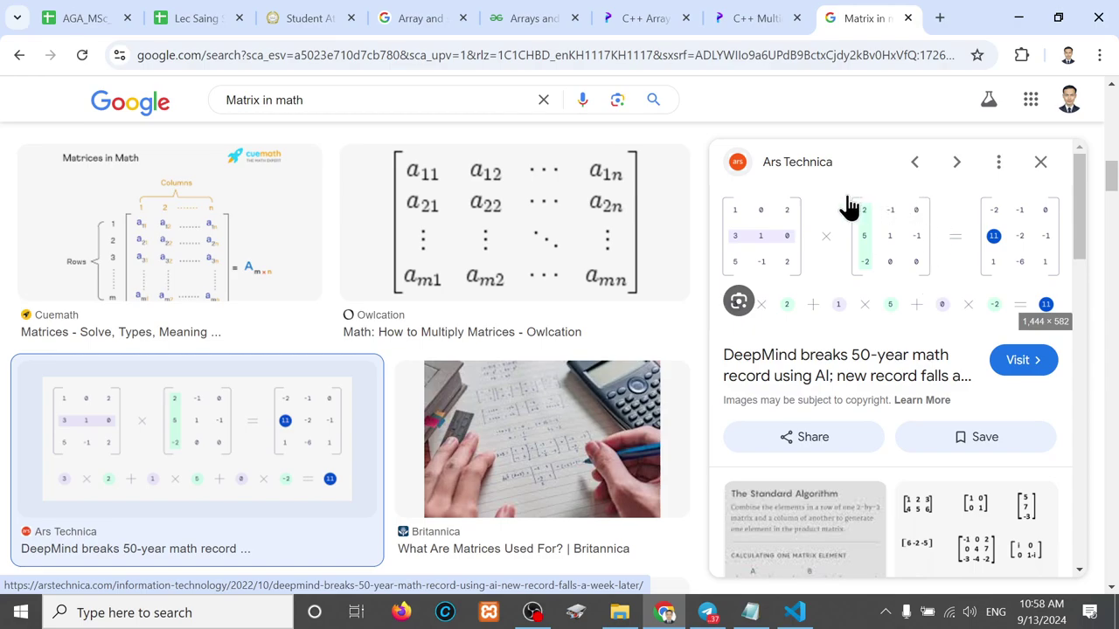
Open the Ars Technica DeepMind article in a new tab and scroll to its matrix figure.
right_click(887, 239)
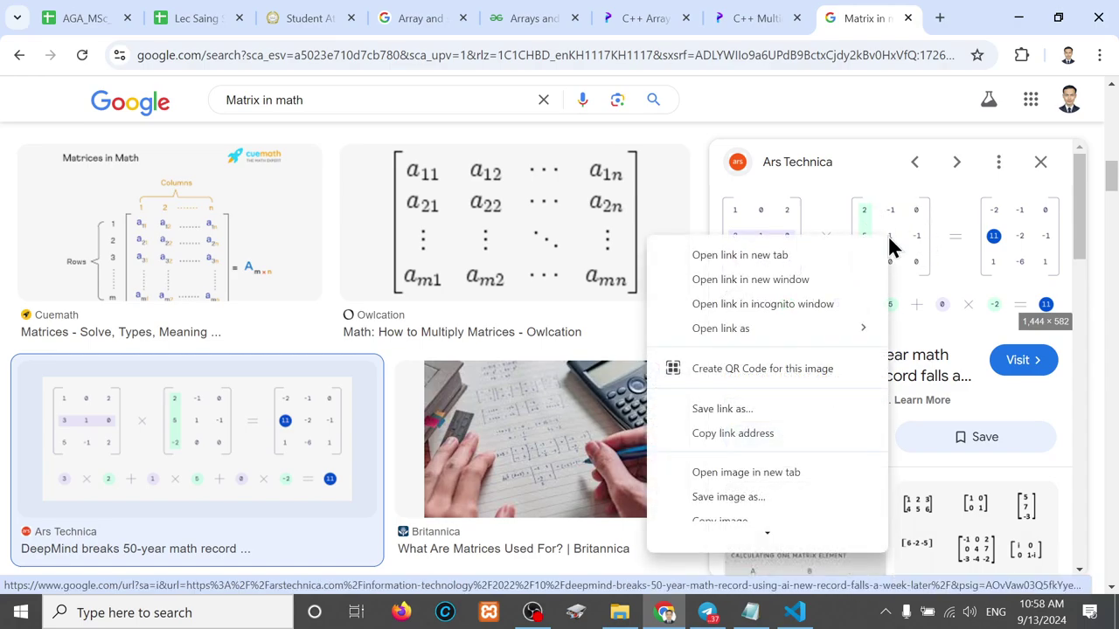
left_click(949, 271)
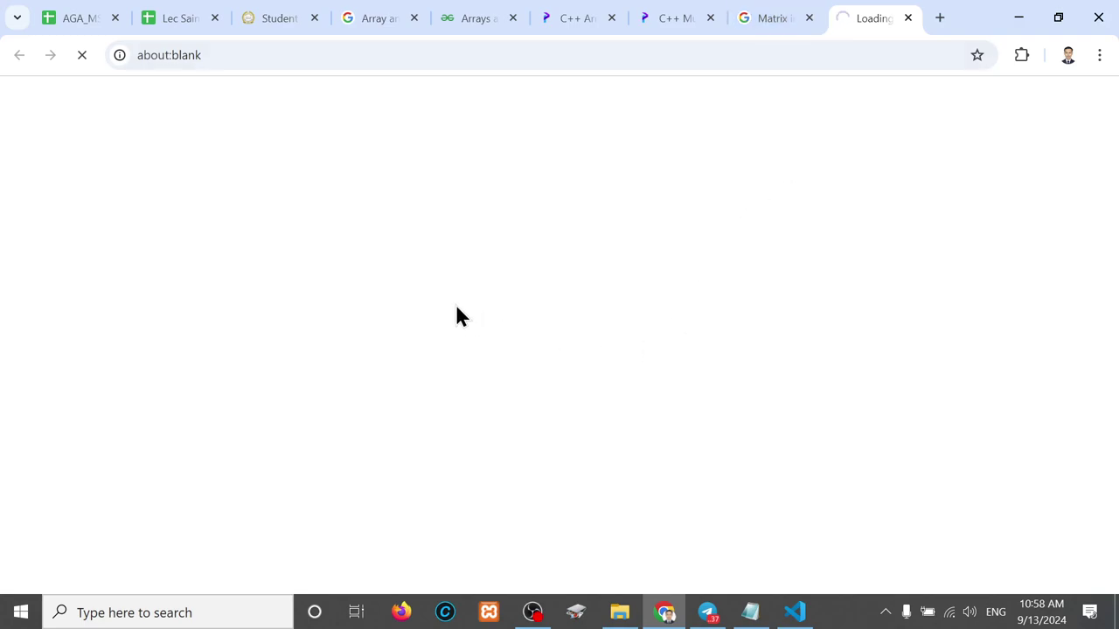
scroll(537, 428, "down", 3)
scroll(538, 428, "down", 10)
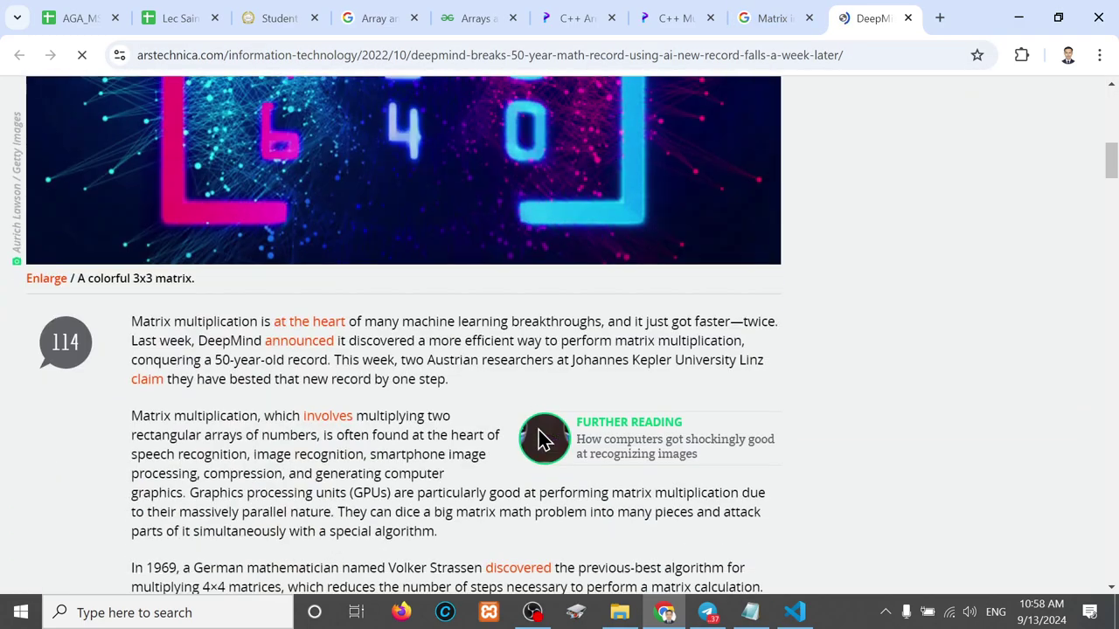
scroll(538, 432, "down", 5)
View the matrix_math_example.png figure on its own in a new tab.
right_click(438, 166)
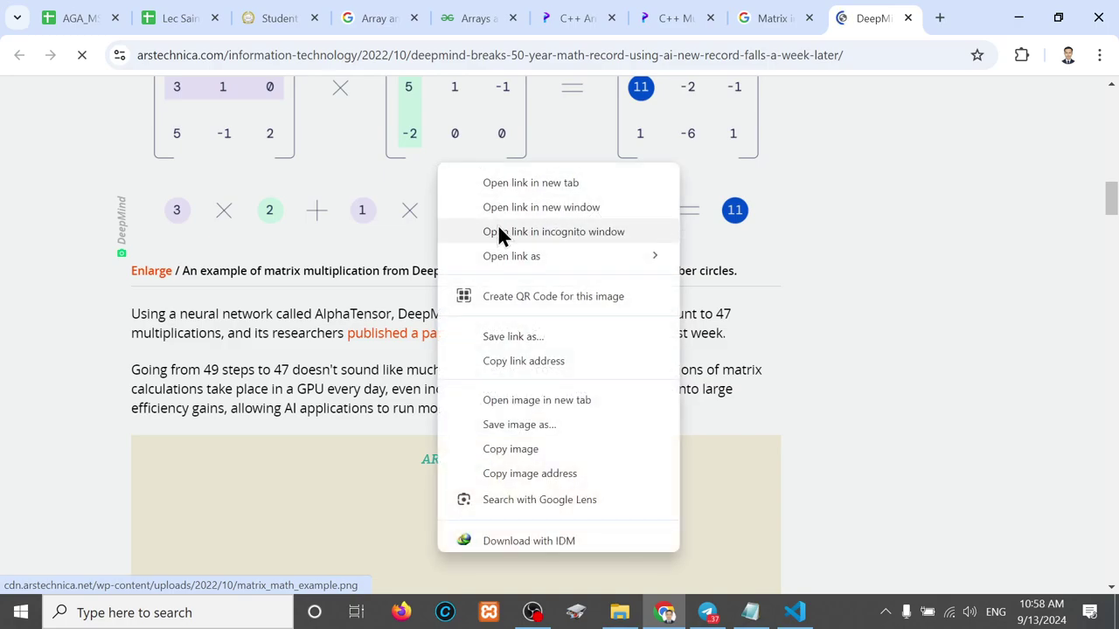
left_click(512, 183)
left_click(857, 25)
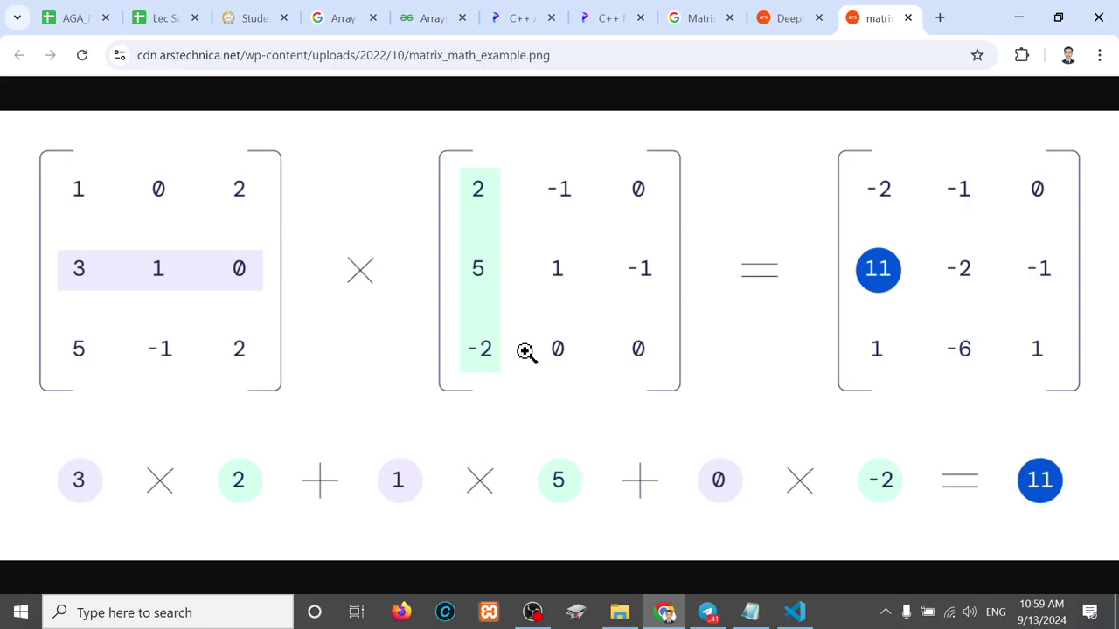
Check the Programiz 3D array element count, then go back to the 'Matrix in math' images.
left_click(598, 19)
scroll(495, 330, "down", 1)
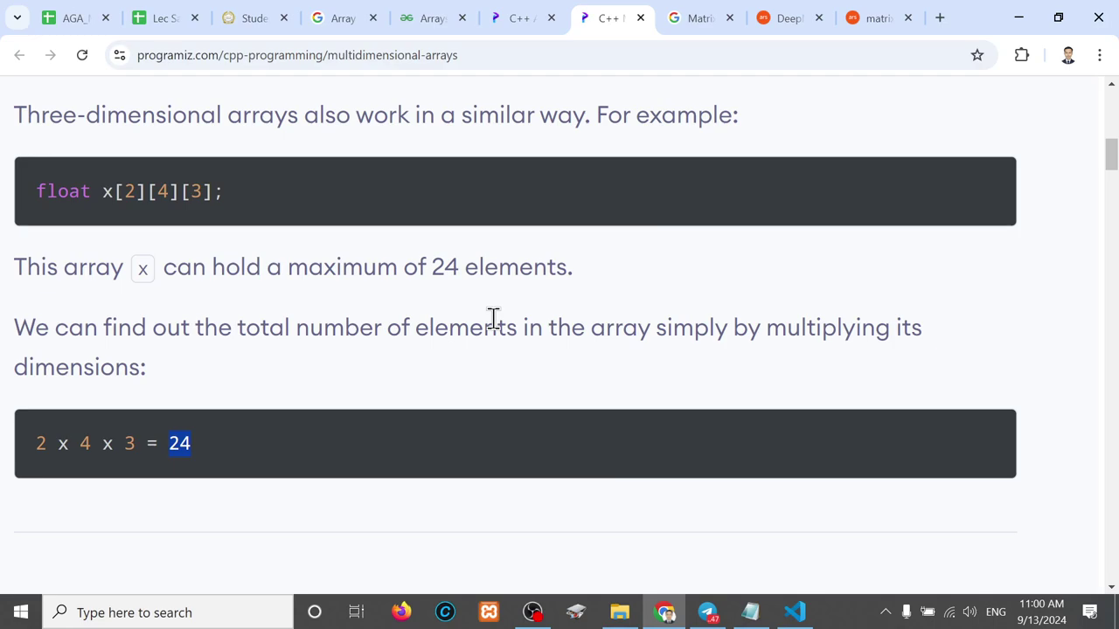
left_click(691, 18)
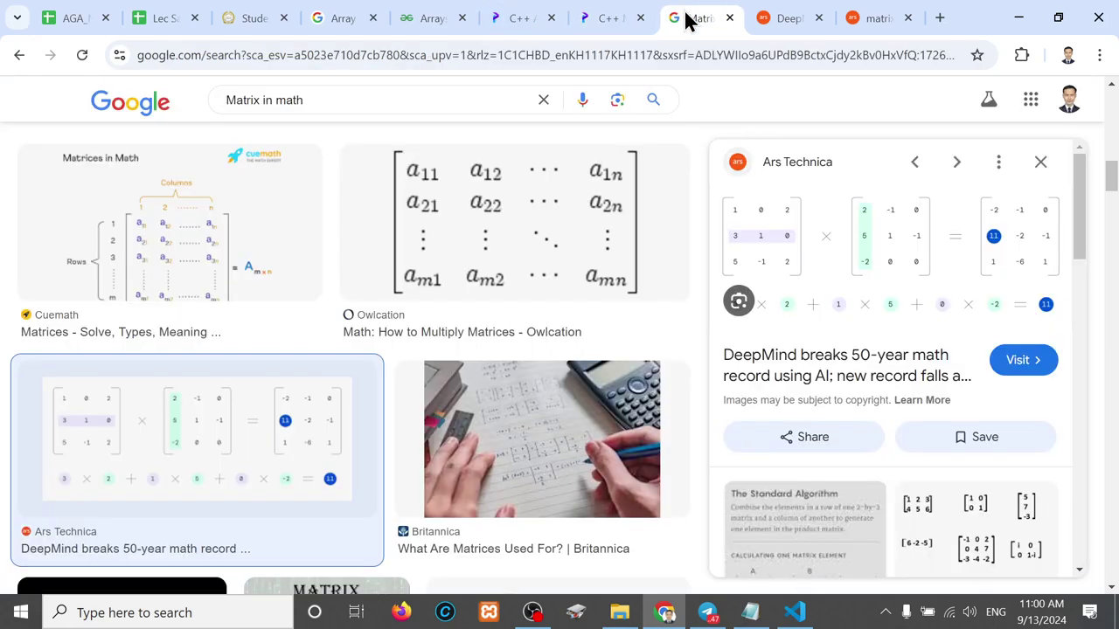